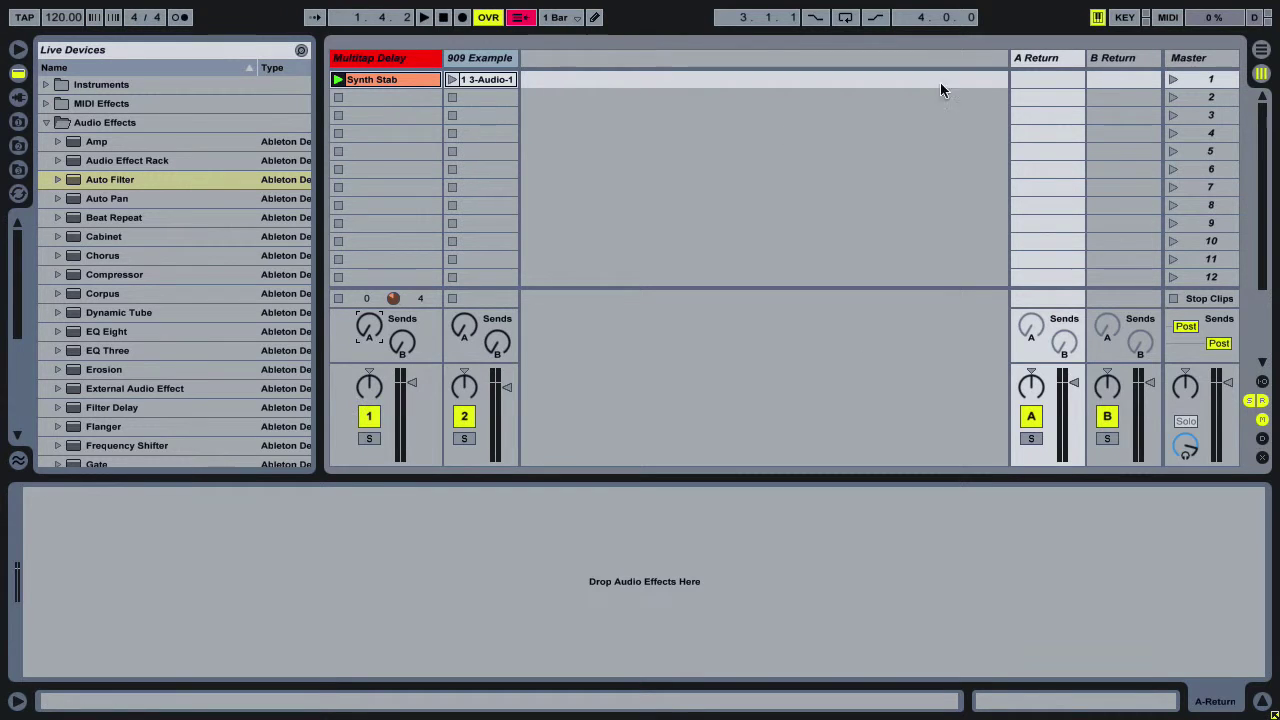
- Preview the Synth Stab clip on the Multitap Delay track, then stop playback
click(402, 60)
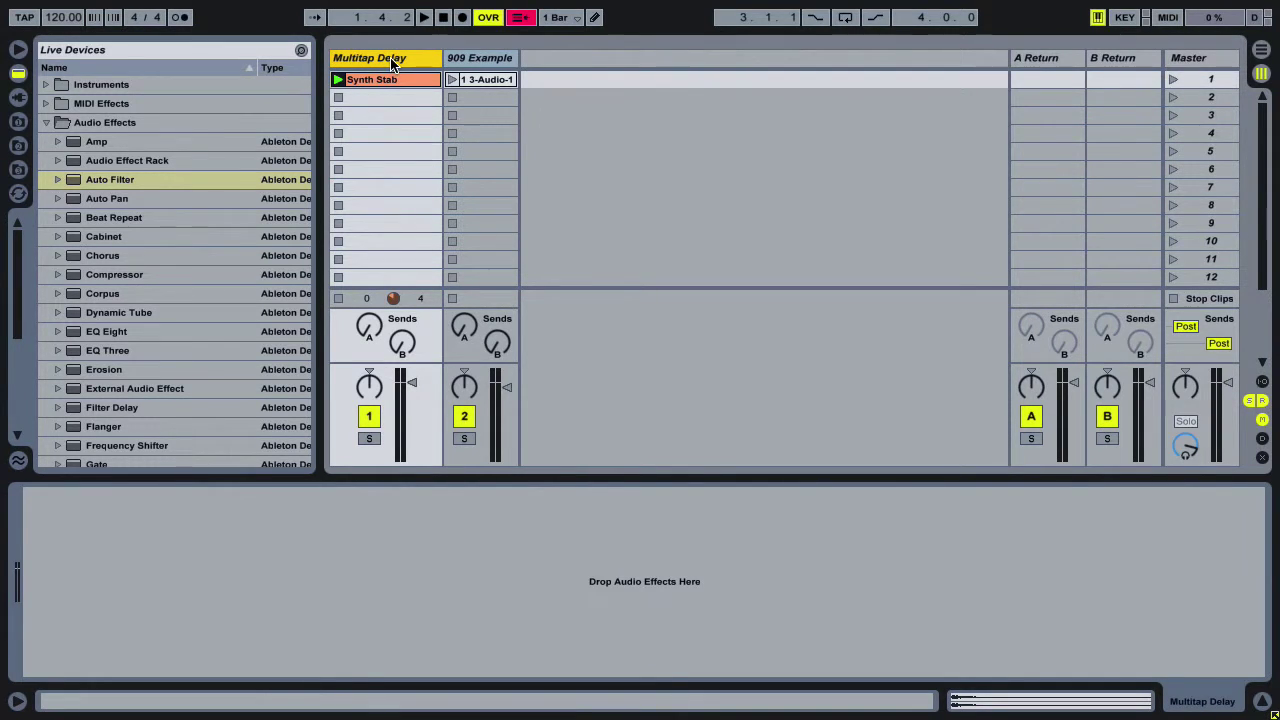
click(339, 80)
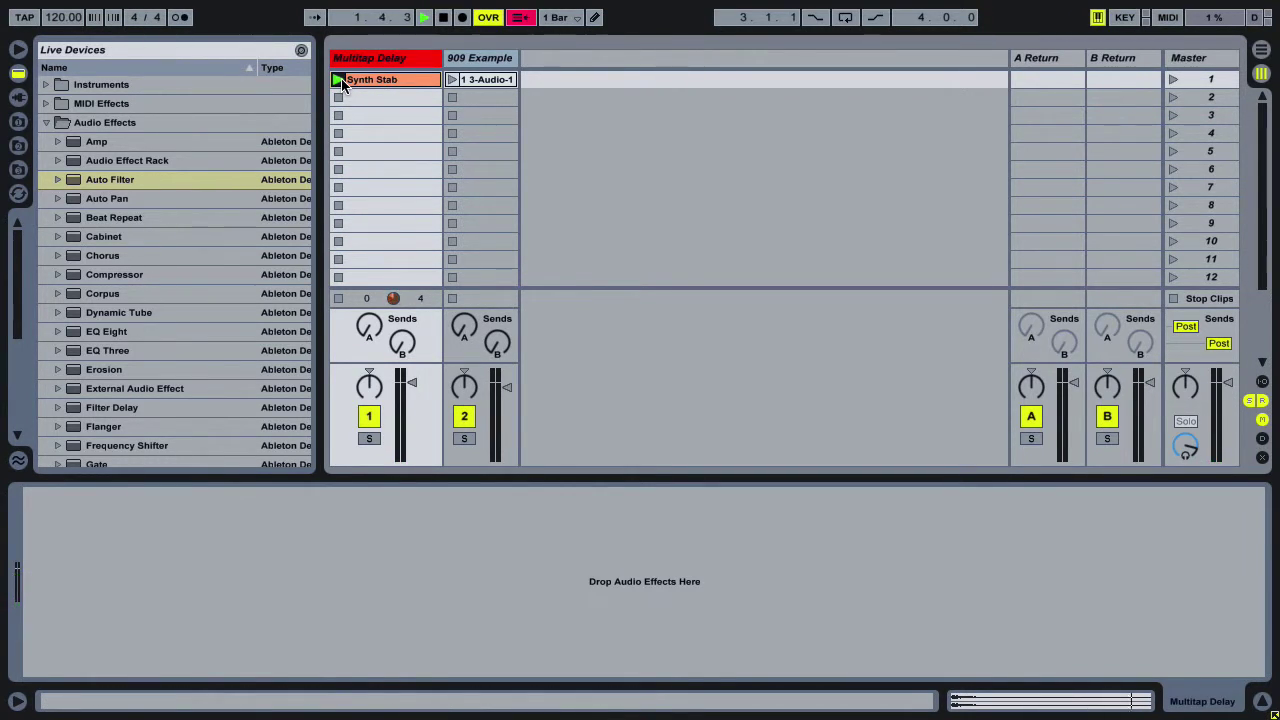
click(339, 97)
key(space)
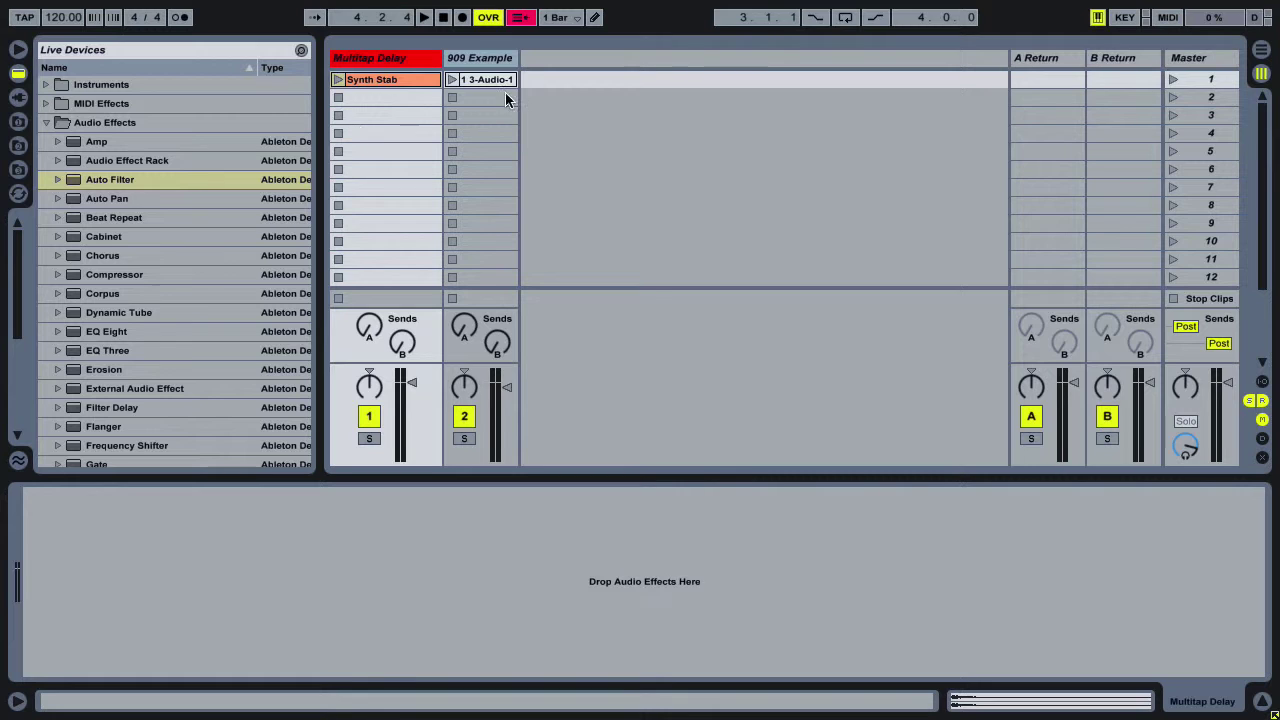
- Preview the 909 Example clip, reset playback to the start, and select the A Return track
click(487, 57)
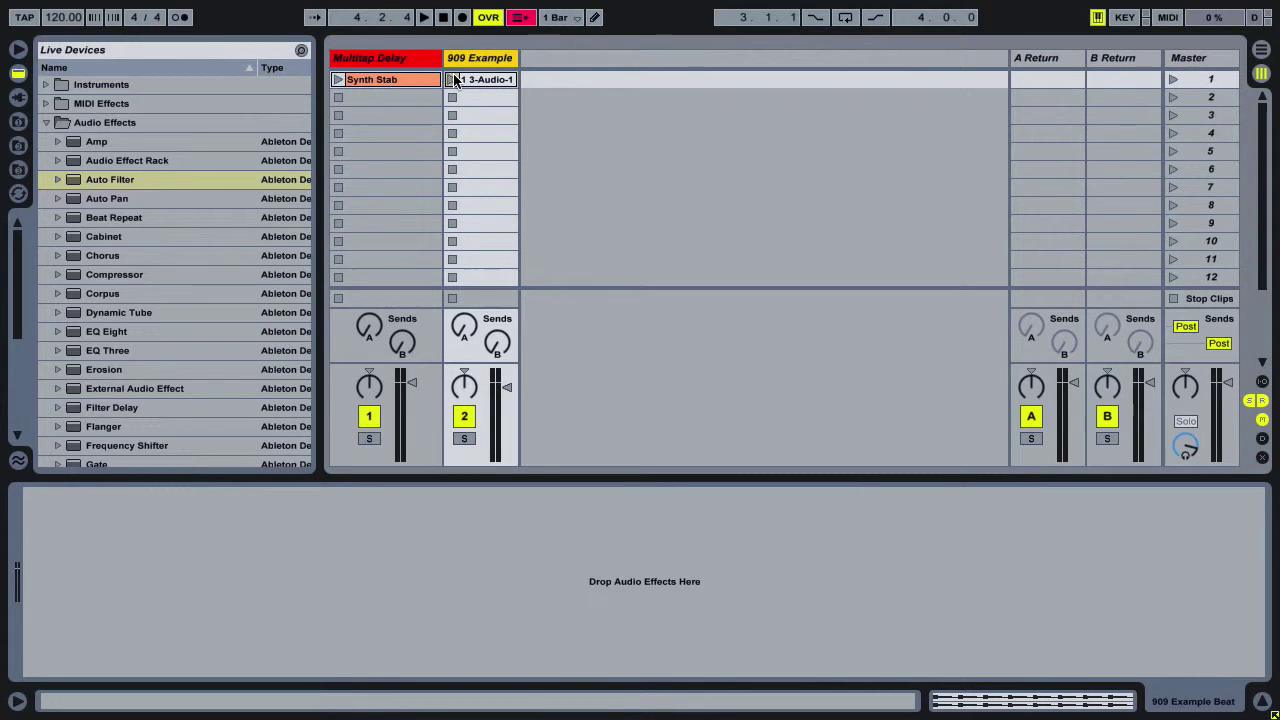
click(452, 80)
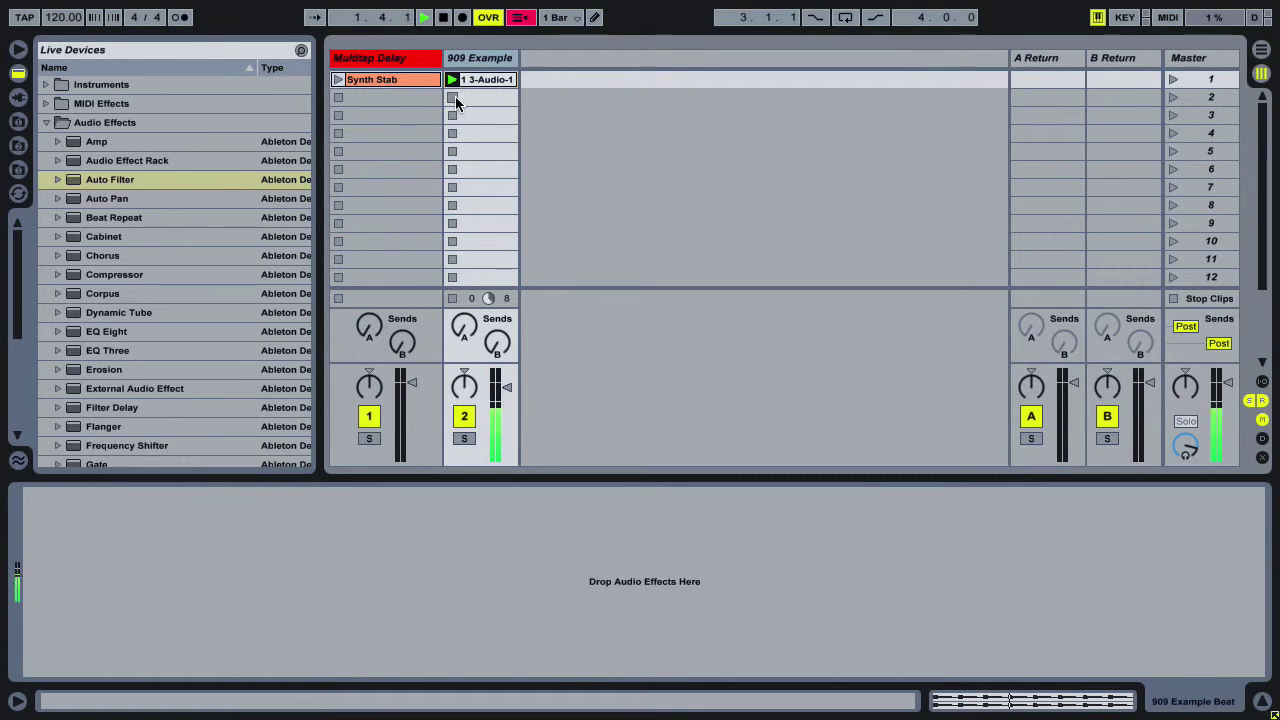
click(338, 80)
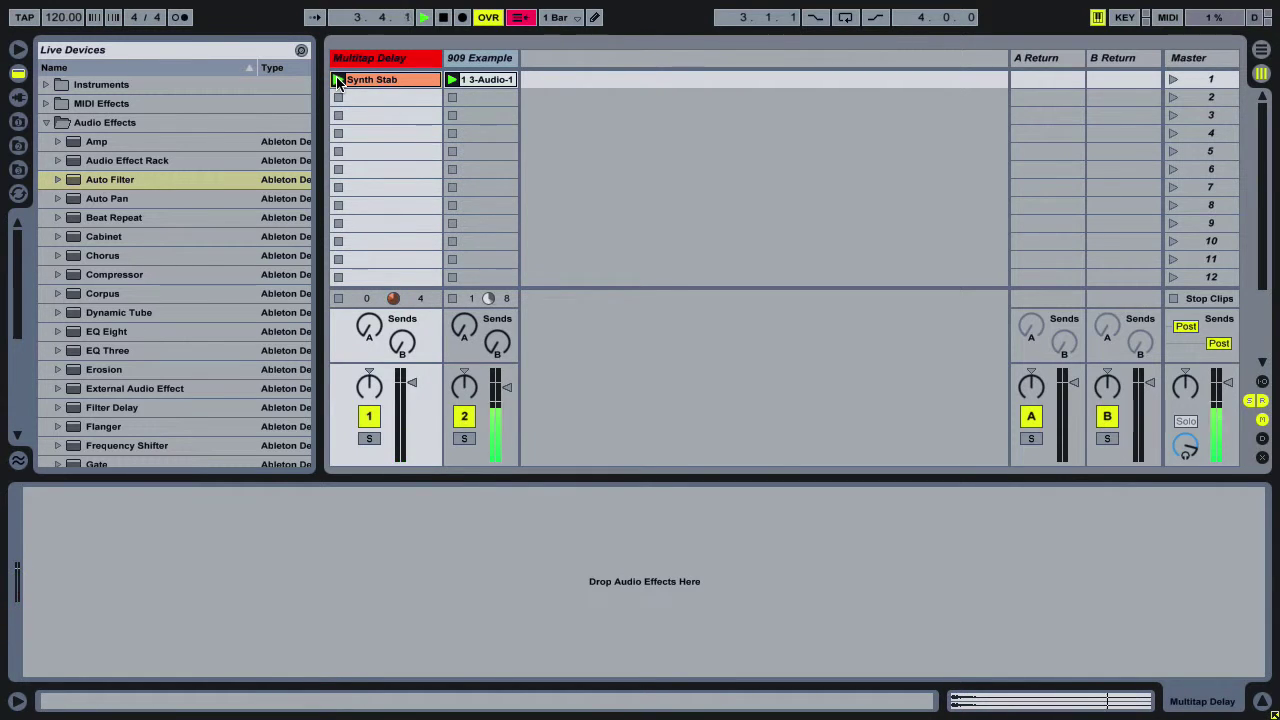
click(453, 98)
click(444, 18)
click(444, 18)
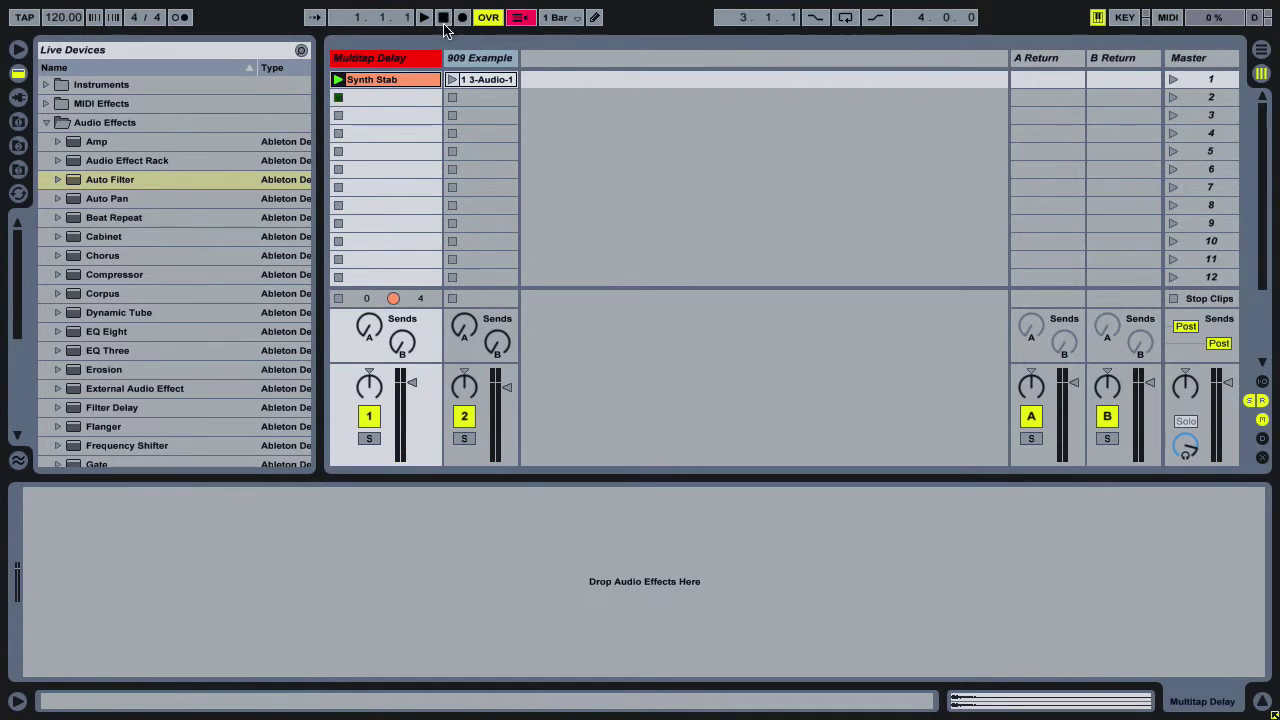
click(1042, 64)
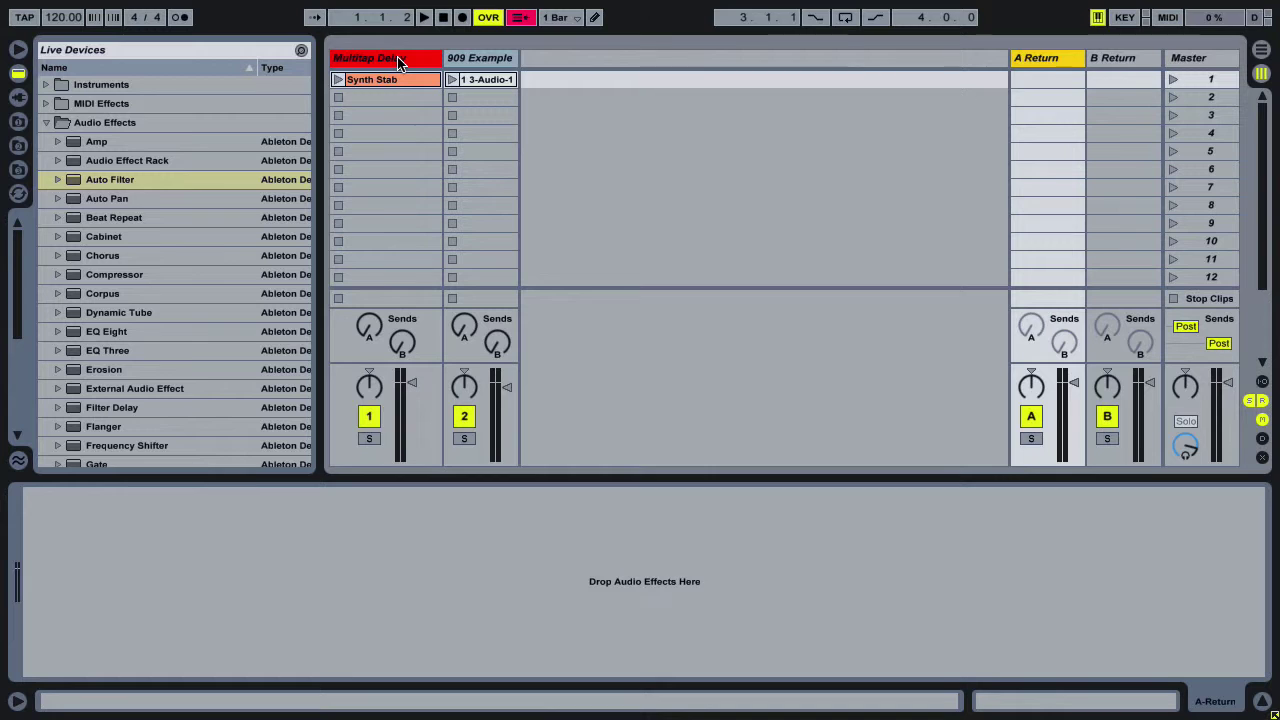
- Load an Audio Effect Rack onto return A, then delete it again
click(129, 170)
click(247, 528)
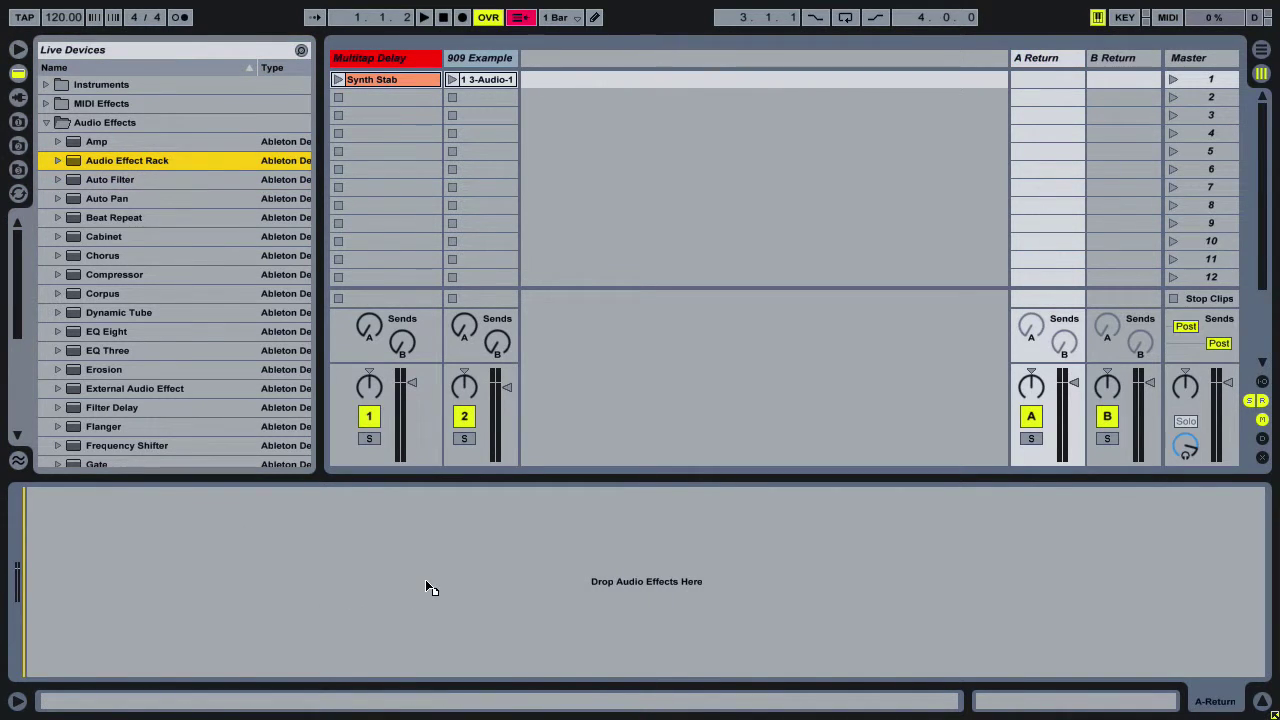
key(Return)
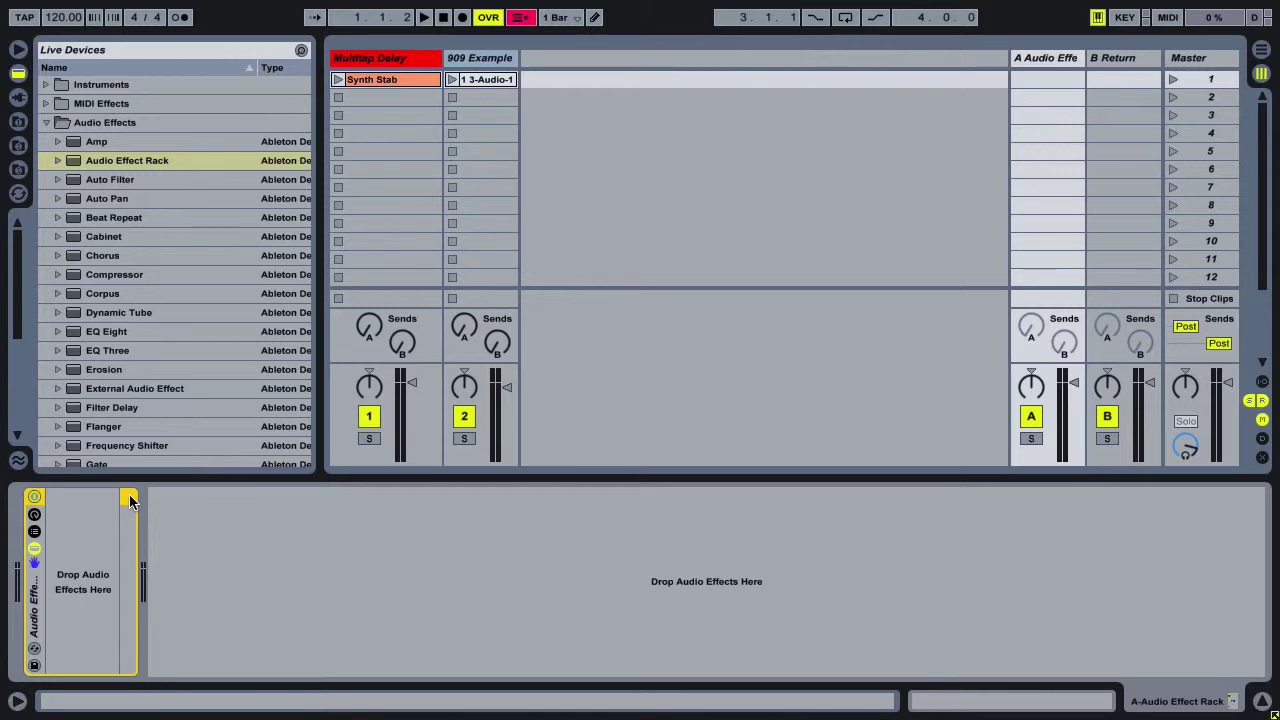
key(Delete)
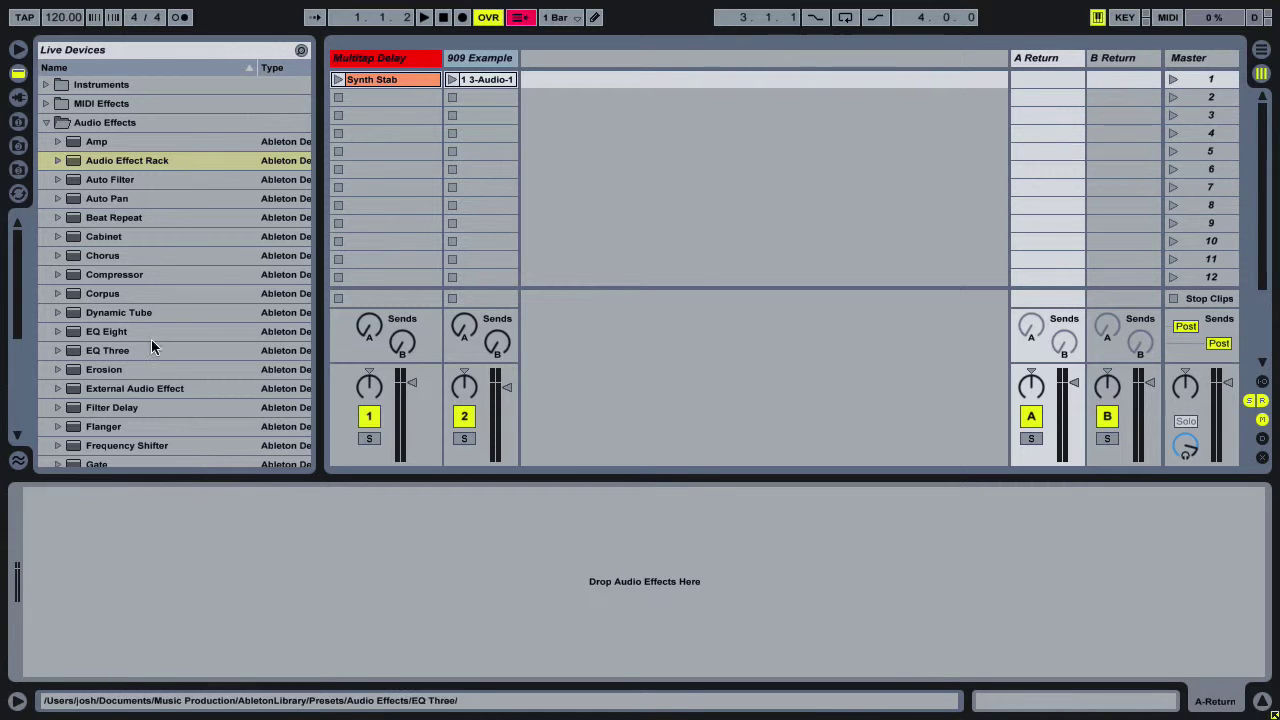
- Add Simple Delay from the Live Devices browser to the A Return track
scroll(156, 282, down, 5)
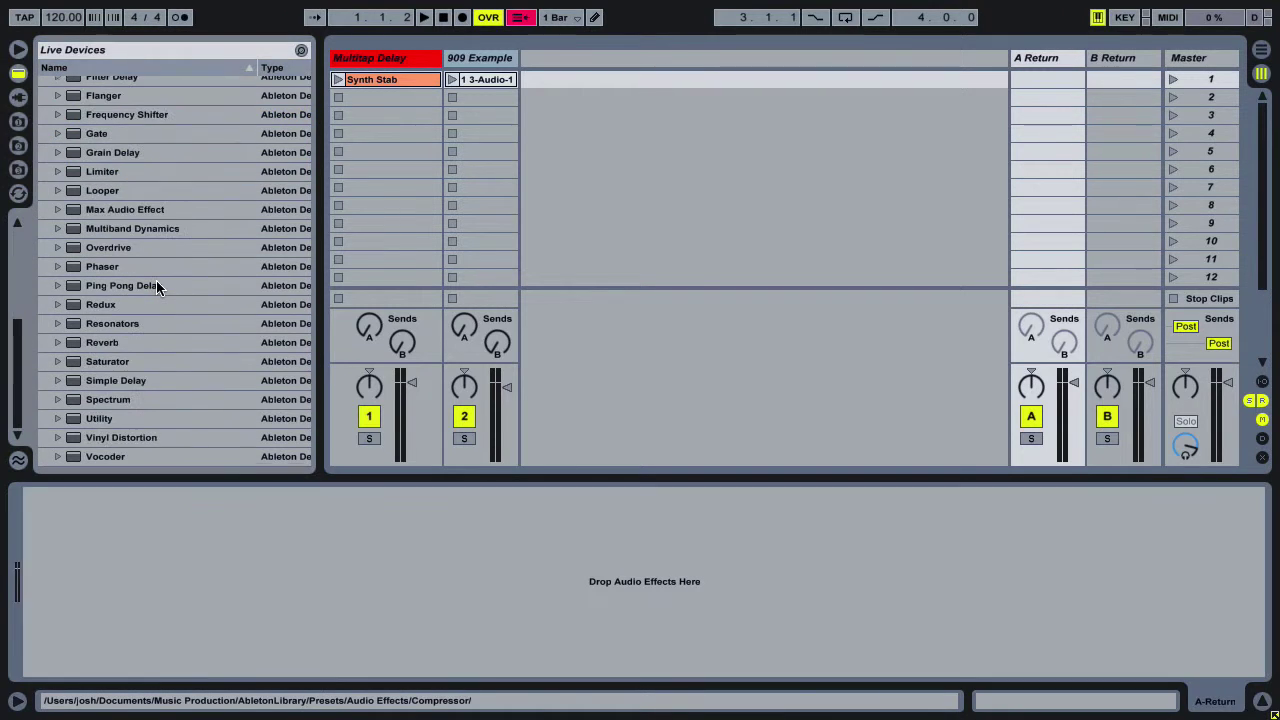
click(127, 386)
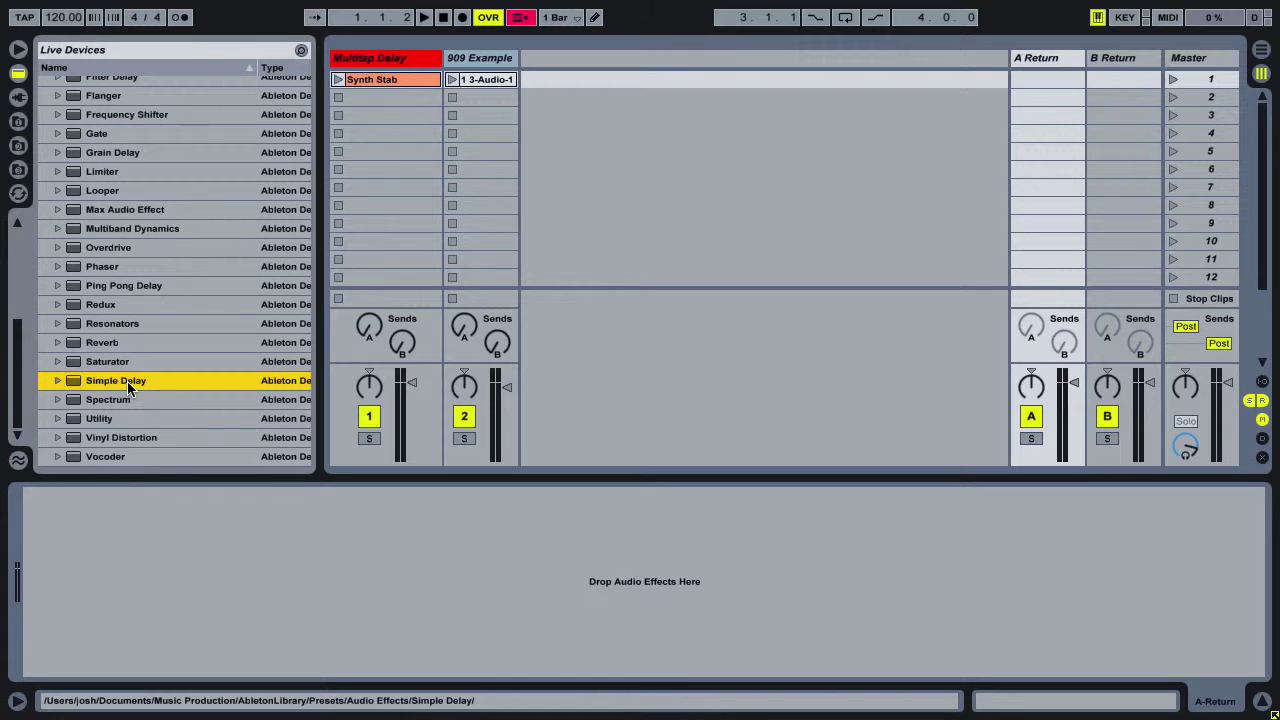
drag(127, 381, 185, 515)
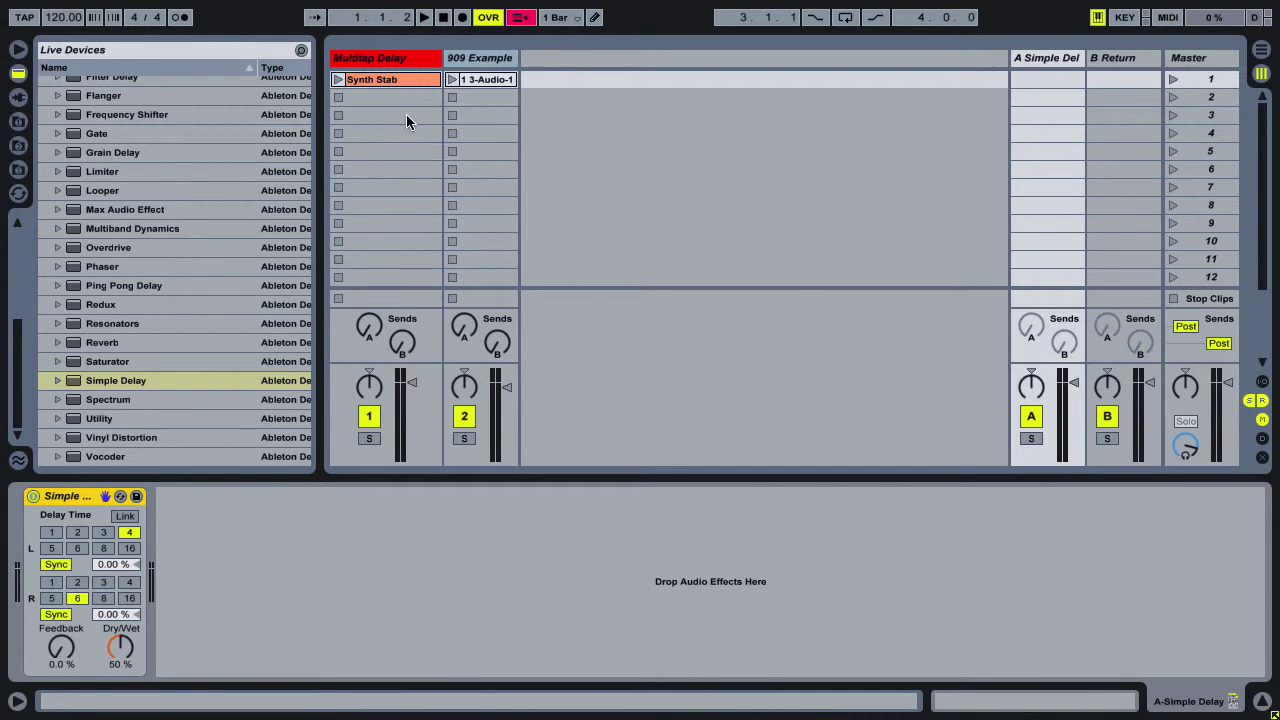
- Play Synth Stab and raise the Multitap Delay track's Send A to 0 dB
click(383, 57)
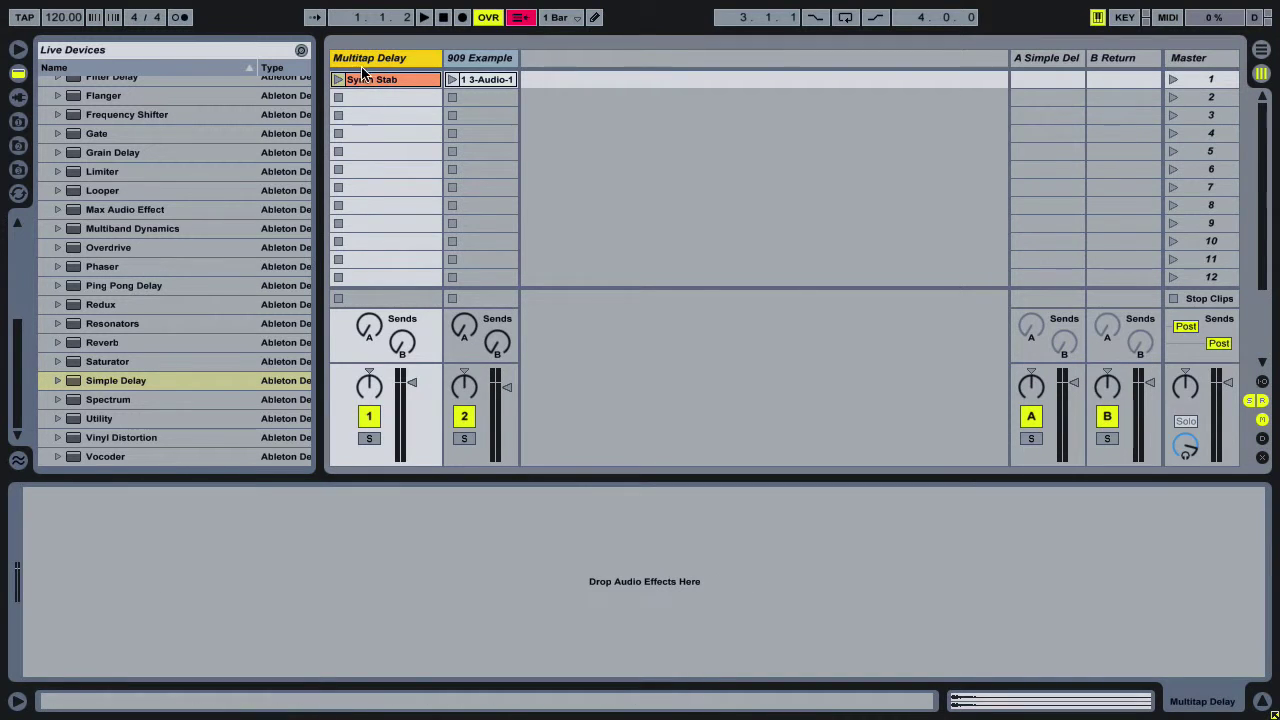
click(338, 79)
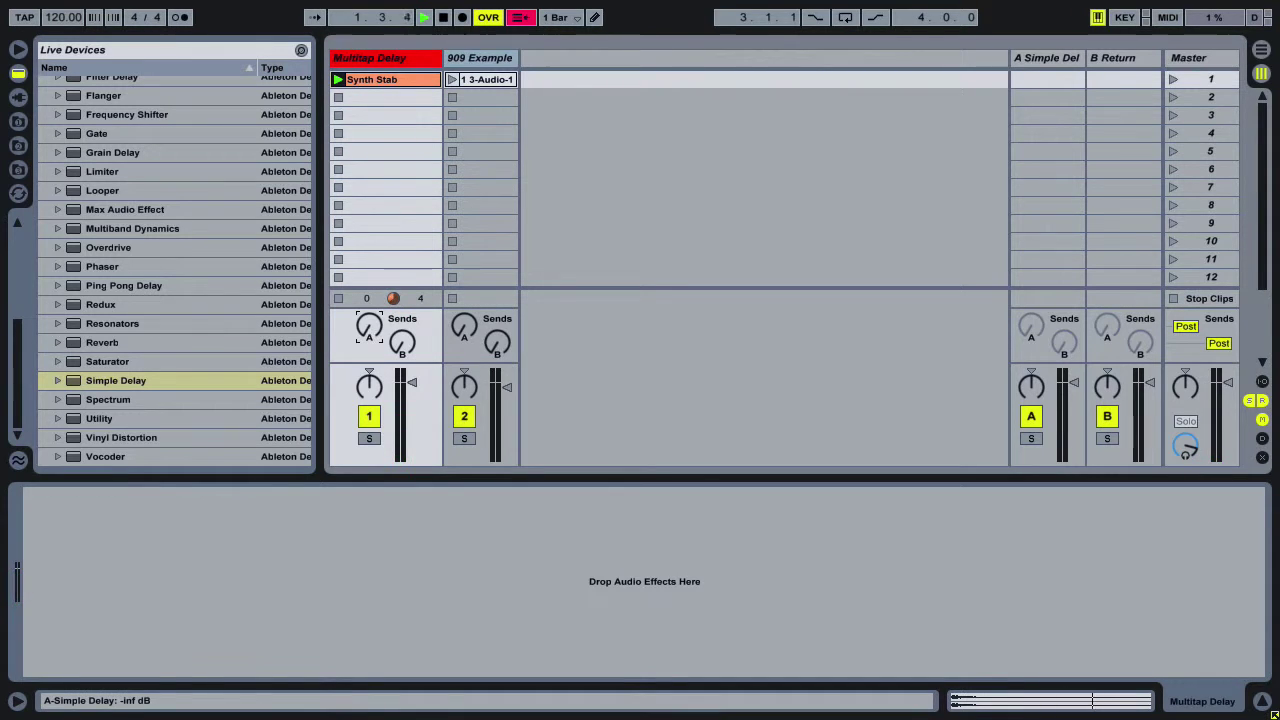
drag(370, 325, 370, 300)
- Set return A's Simple Delay to 100% Dry/Wet, linked, 34% feedback, left time 3
click(1030, 60)
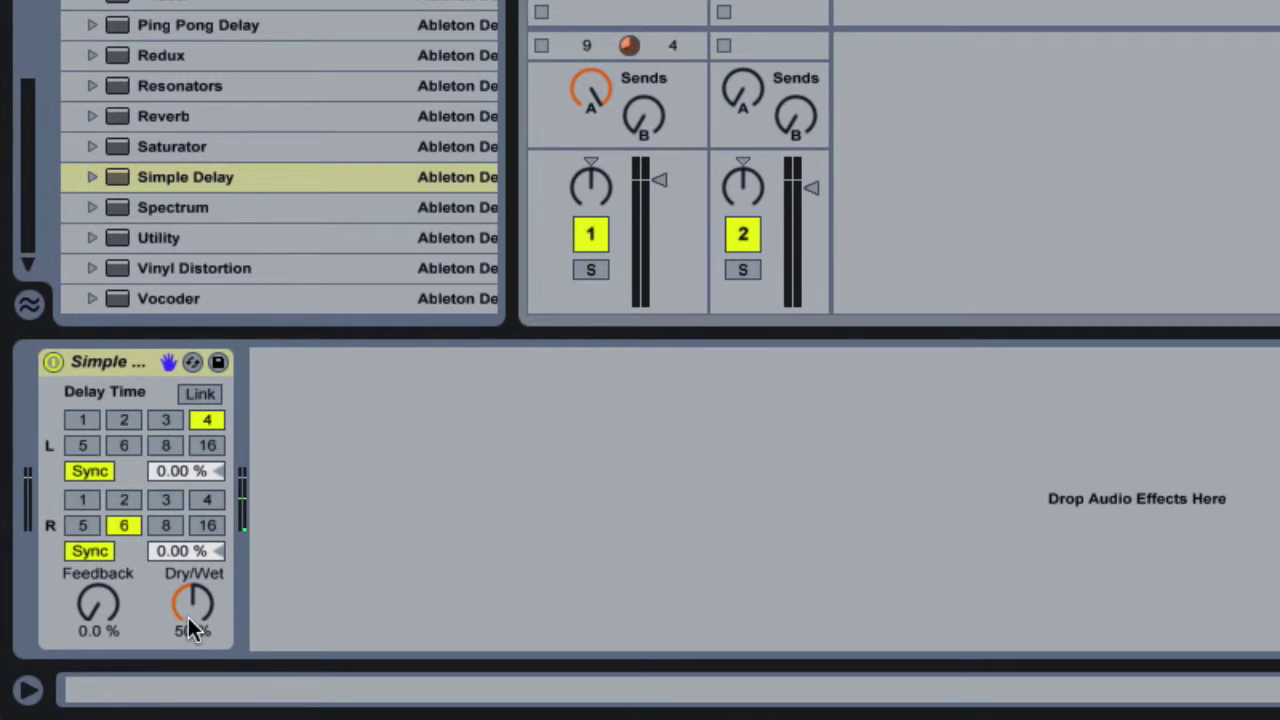
drag(190, 627, 190, 577)
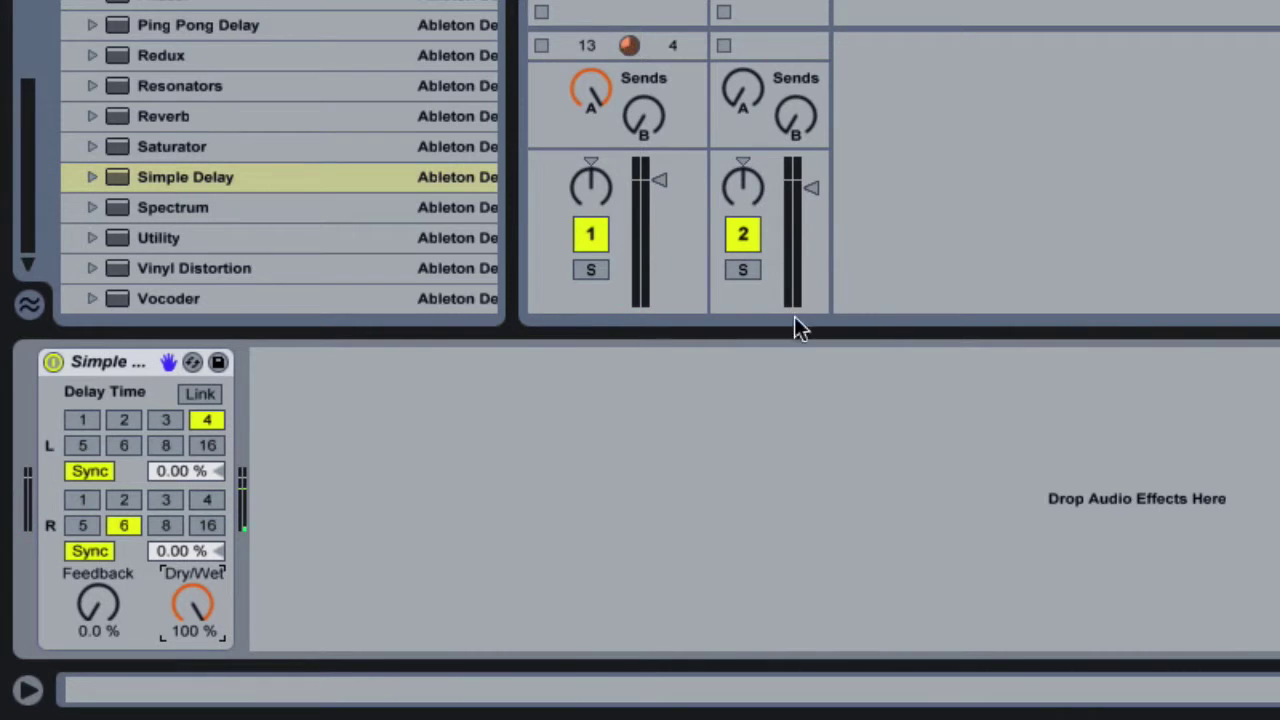
click(201, 392)
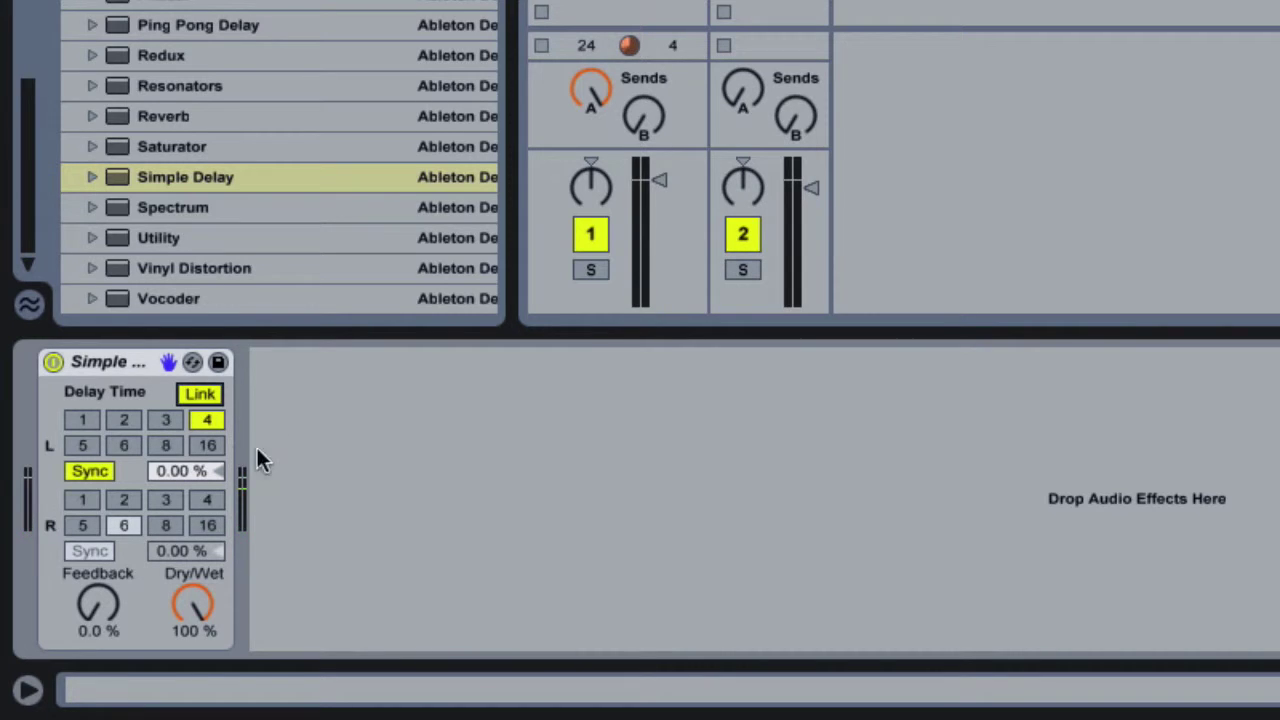
click(95, 617)
drag(95, 617, 95, 549)
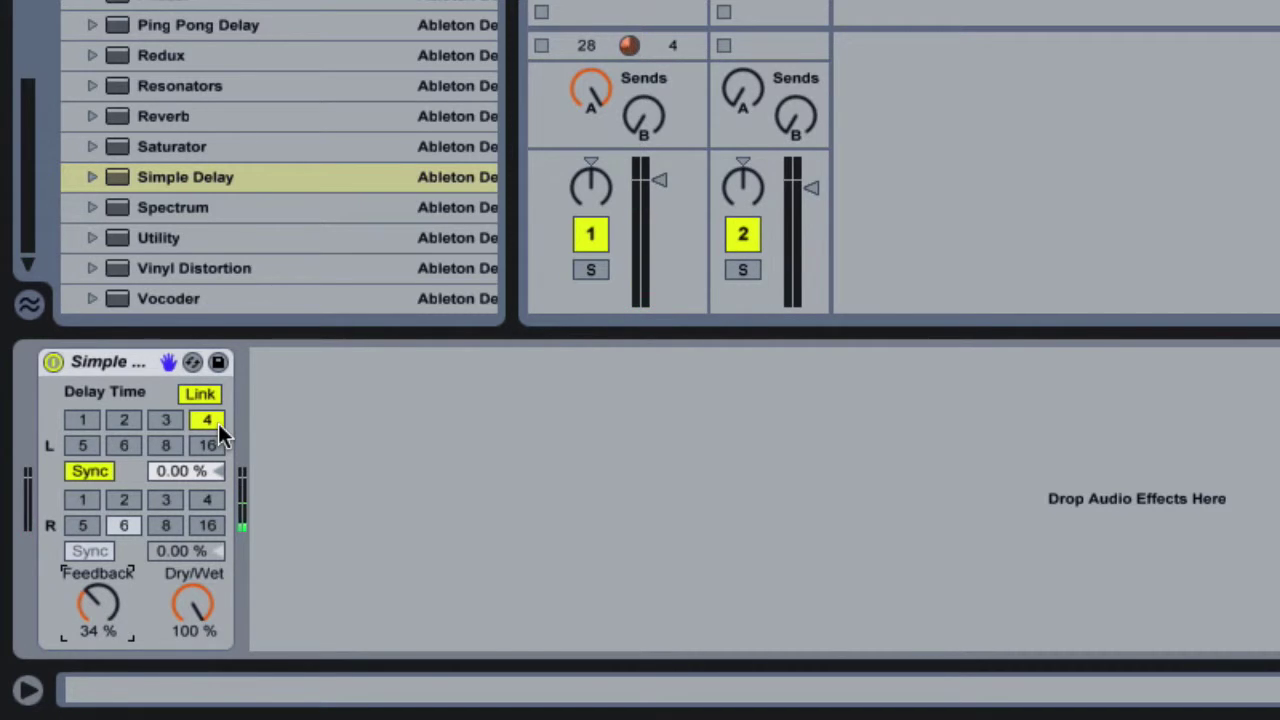
click(168, 414)
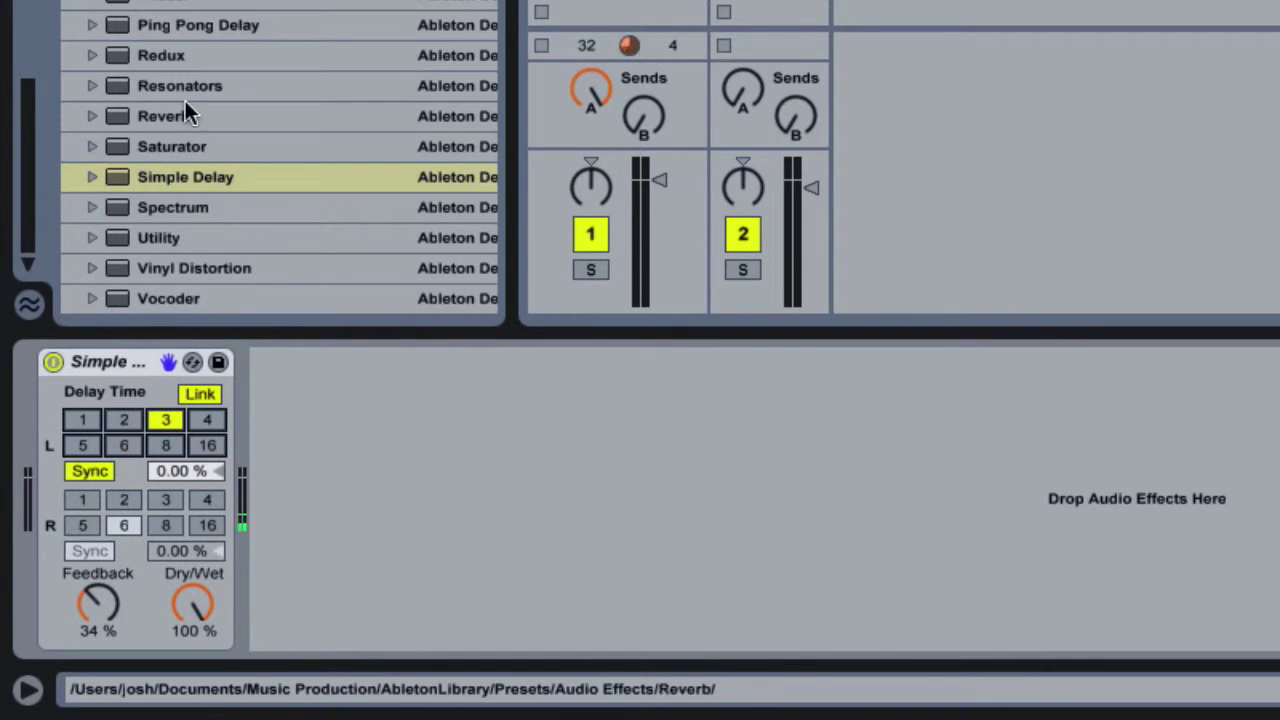
scroll(212, 40, up, 8)
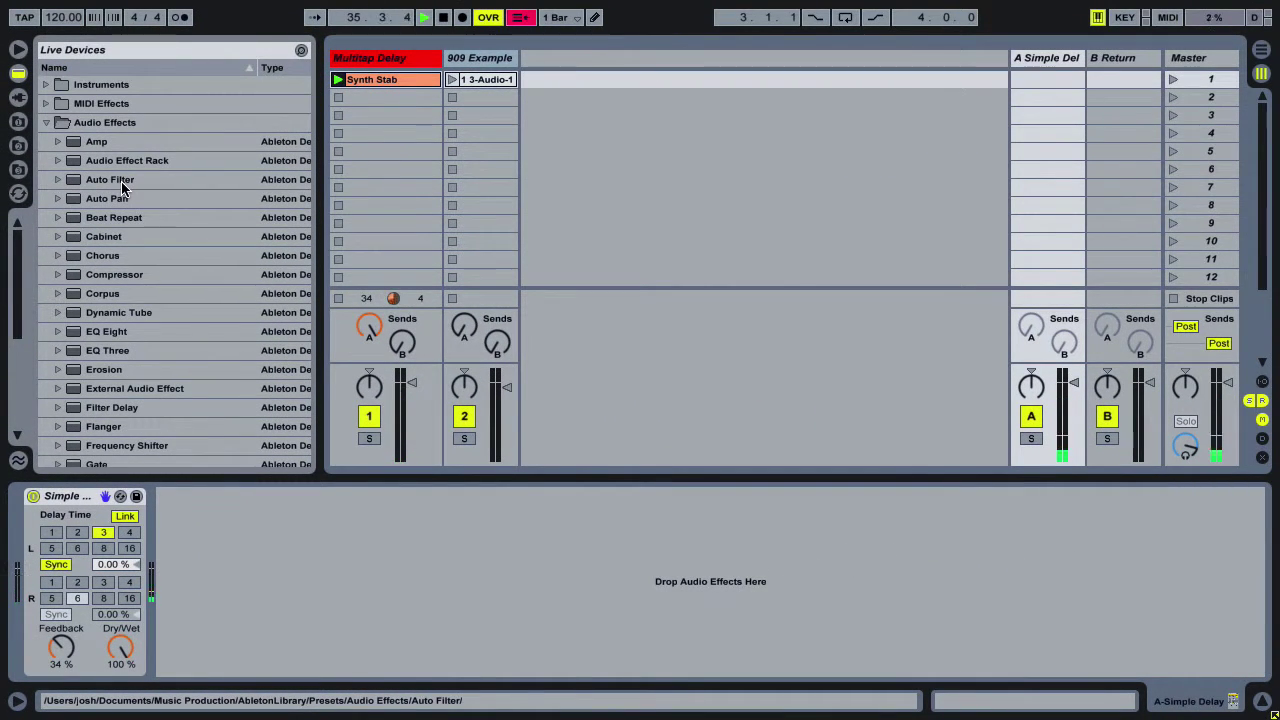
- Insert an Auto Filter before the Simple Delay and pull its cutoff down
click(121, 181)
drag(121, 181, 17, 543)
drag(167, 594, 118, 579)
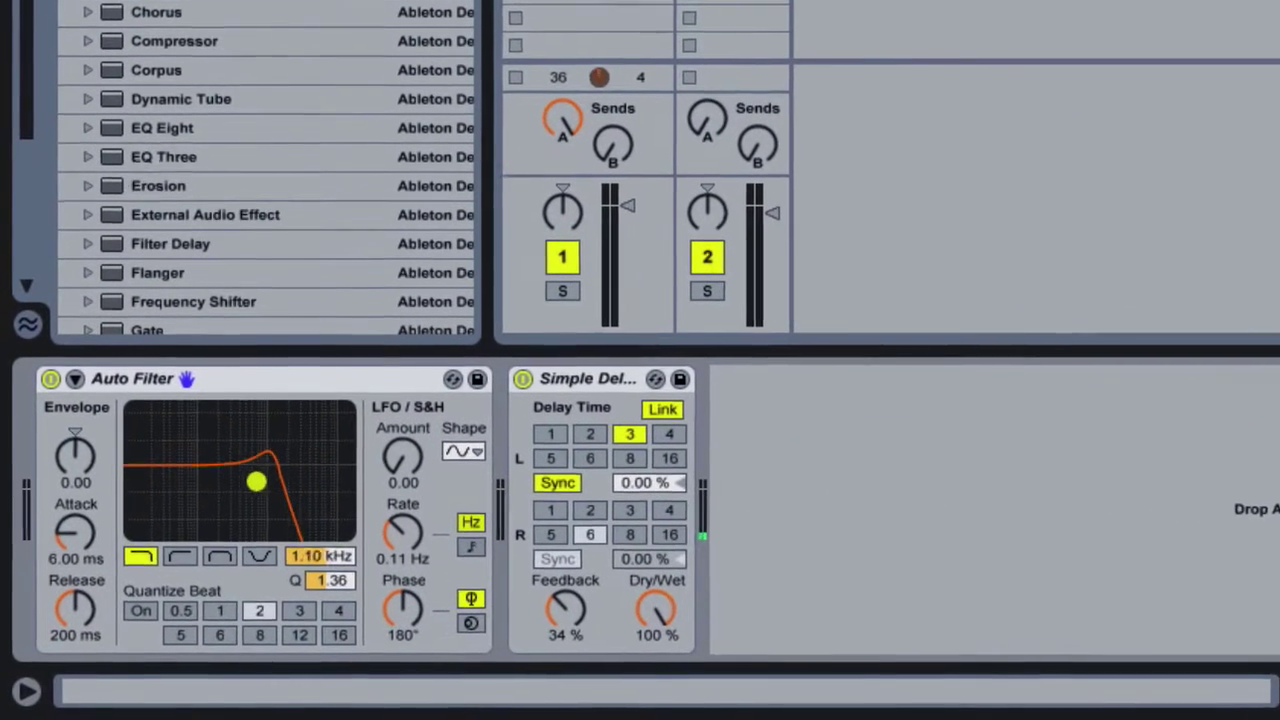
mouse_move(256, 482)
mouse_down()
mouse_move(215, 480)
mouse_move(294, 489)
mouse_move(262, 489)
mouse_up()
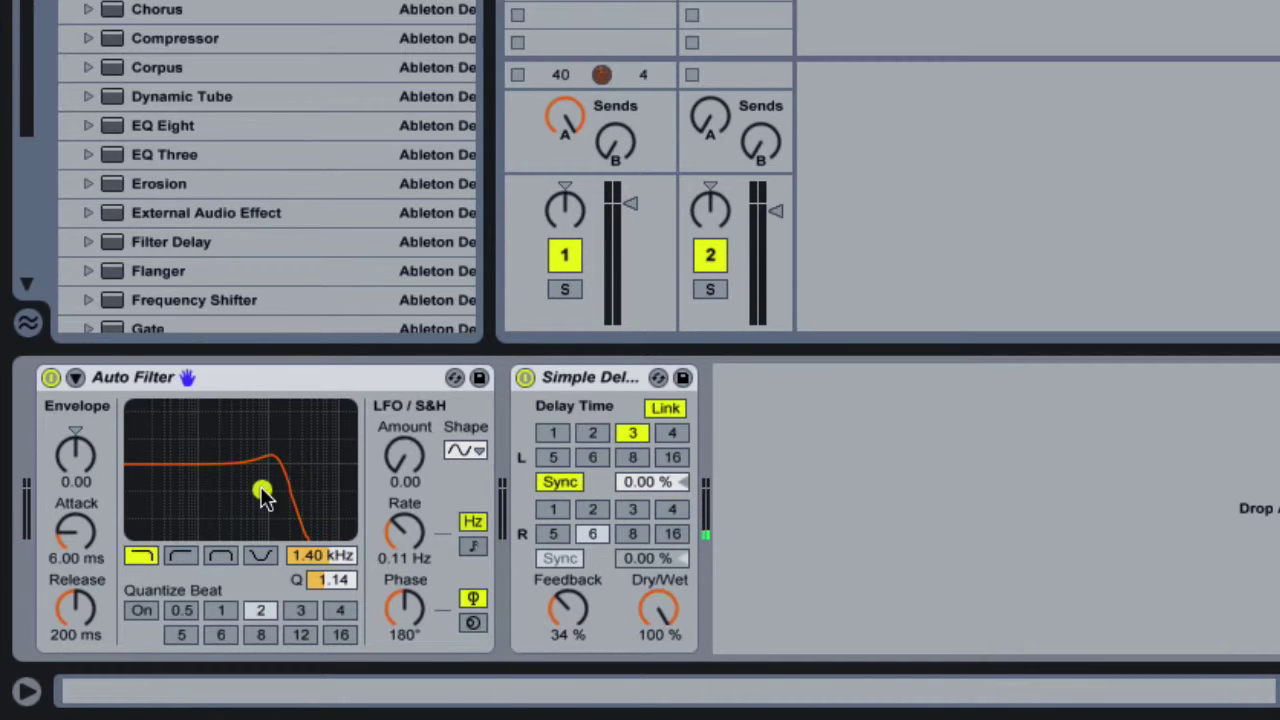
- Switch the Auto Filter to band-pass and tune it to about 1.86 kHz, Q 0.87
click(219, 555)
drag(265, 492, 246, 507)
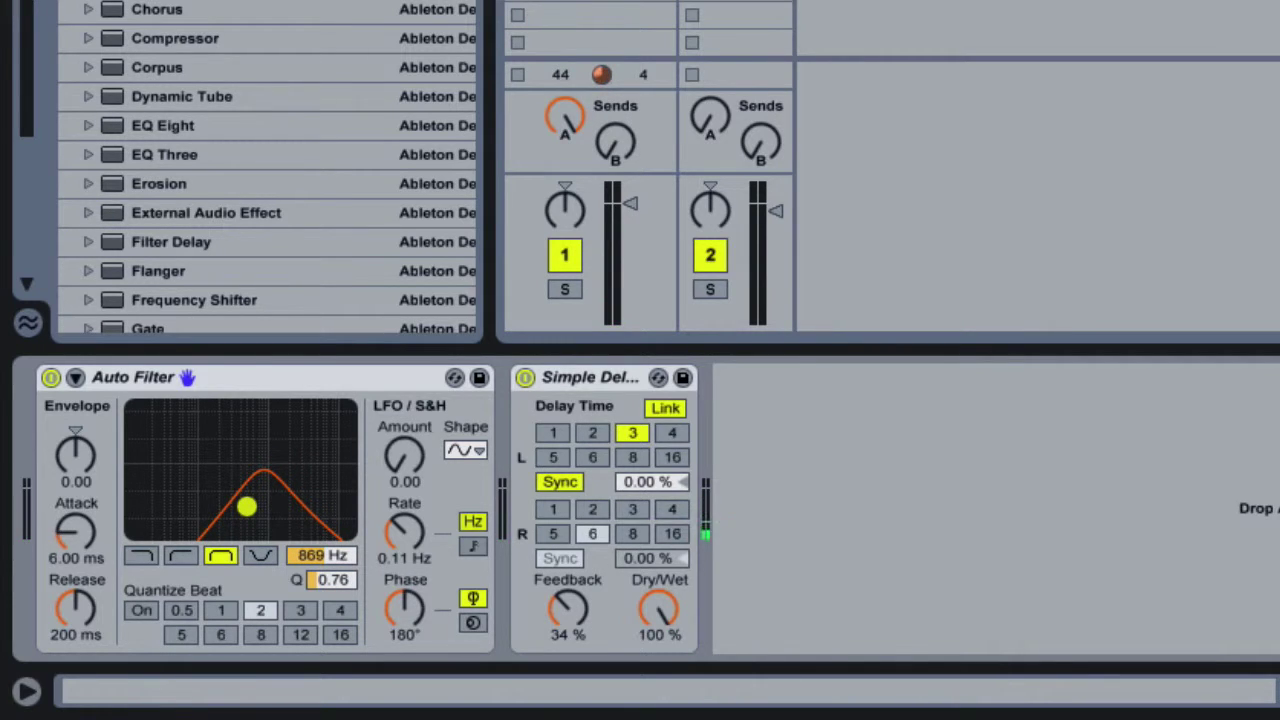
drag(246, 507, 272, 502)
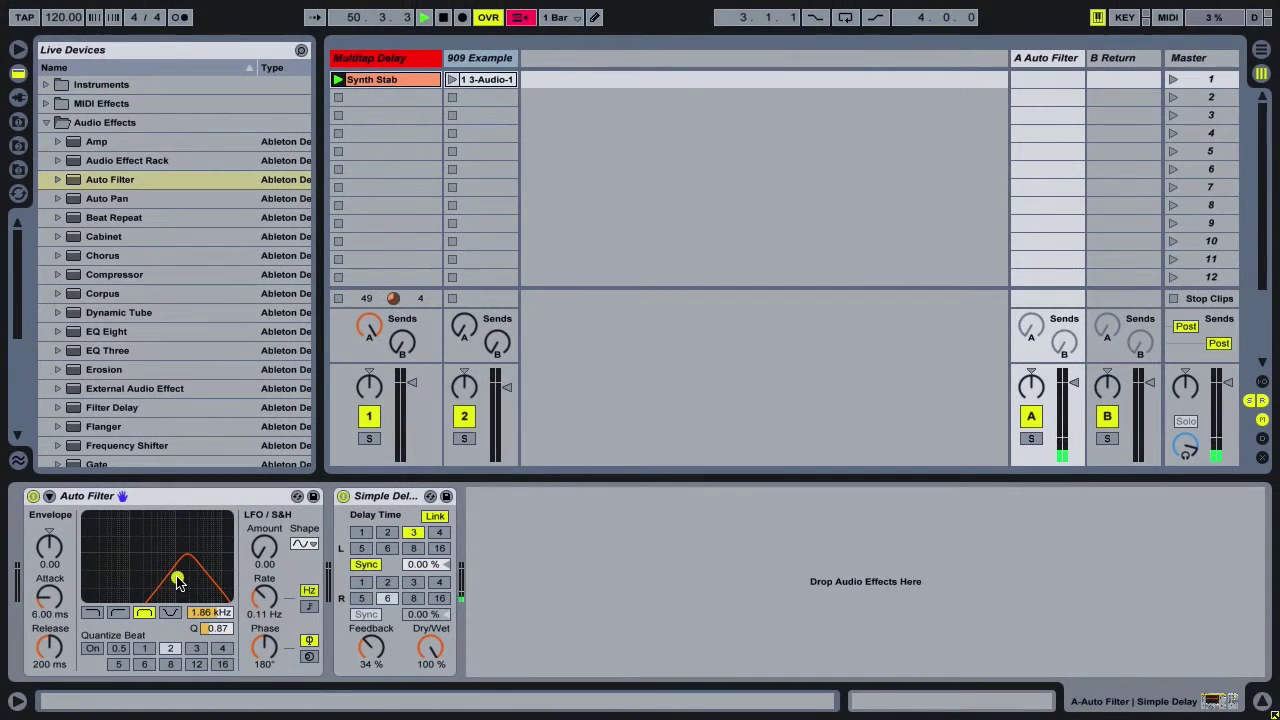
- Select both the Auto Filter and Simple Delay devices and group them into one rack
click(220, 500)
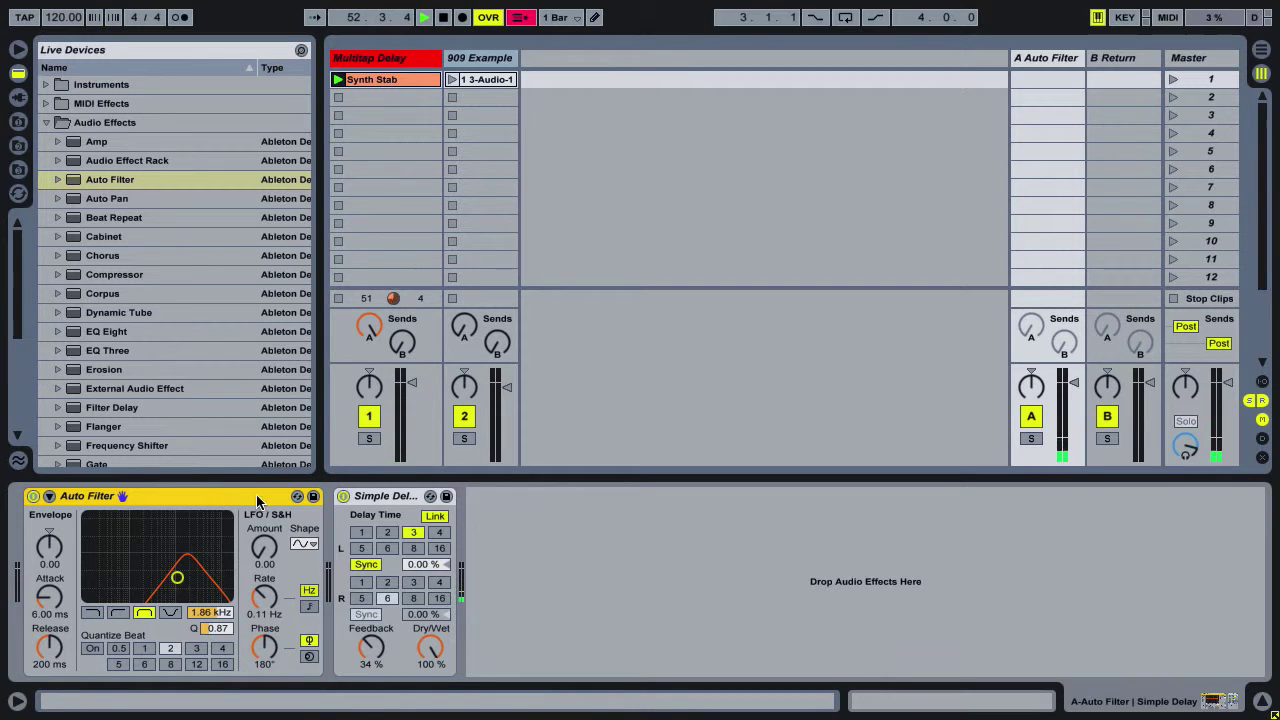
click(401, 498)
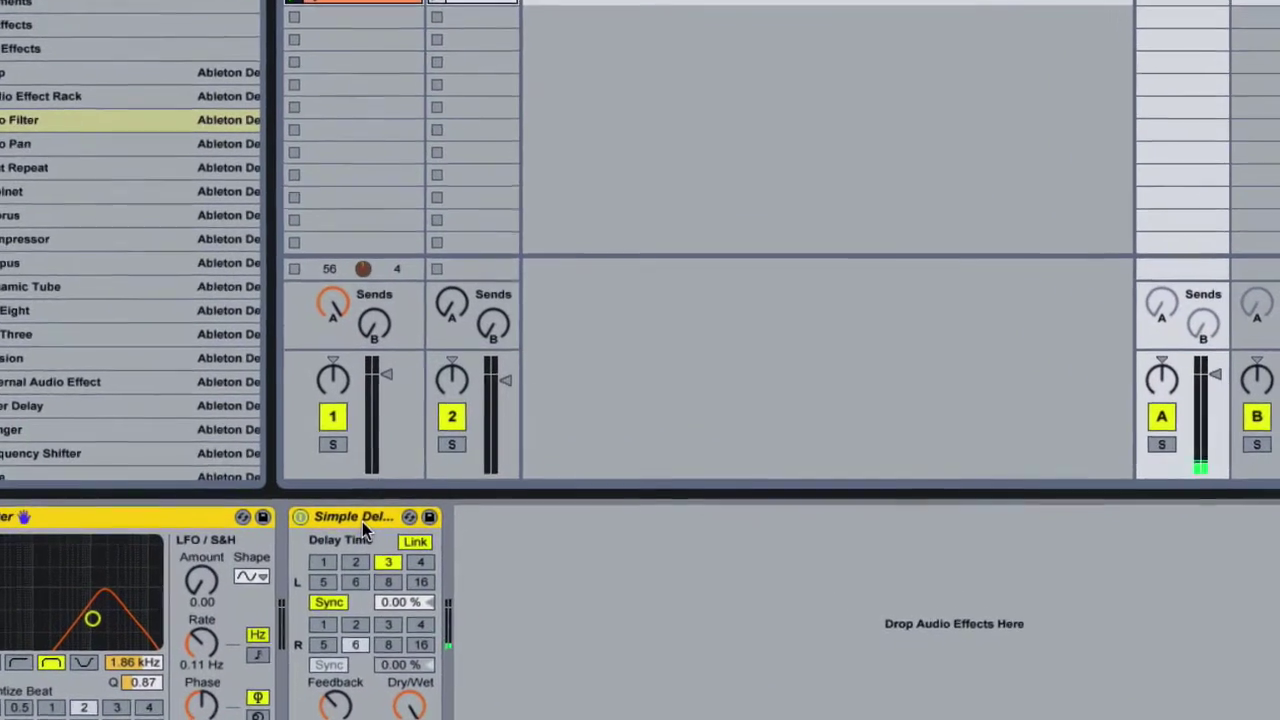
right_click(362, 521)
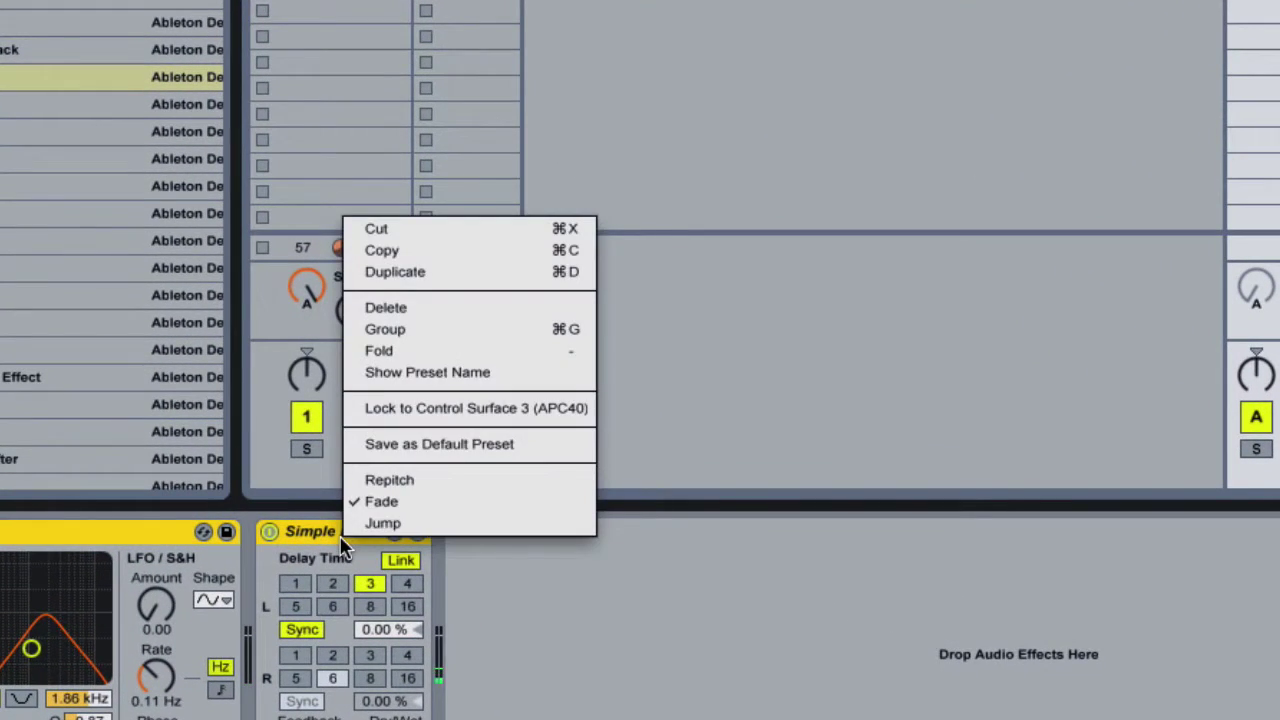
click(434, 329)
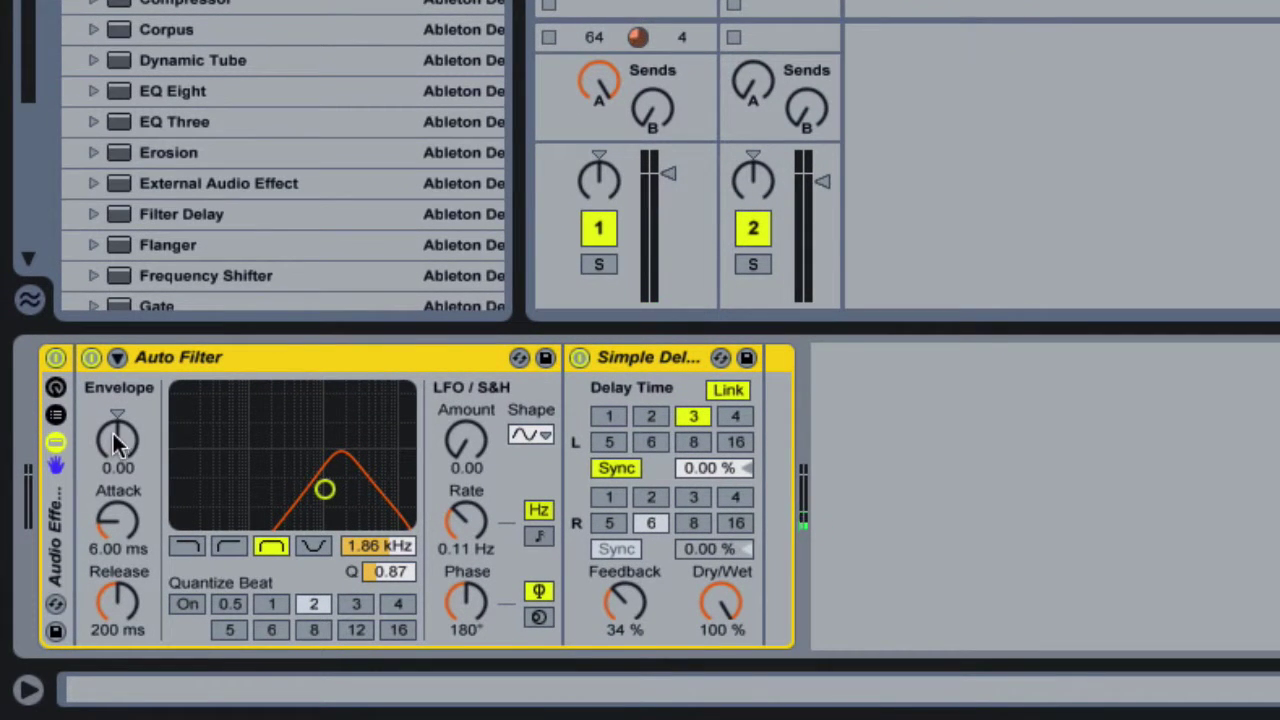
- Show the rack's chain list and duplicate its only chain
click(54, 412)
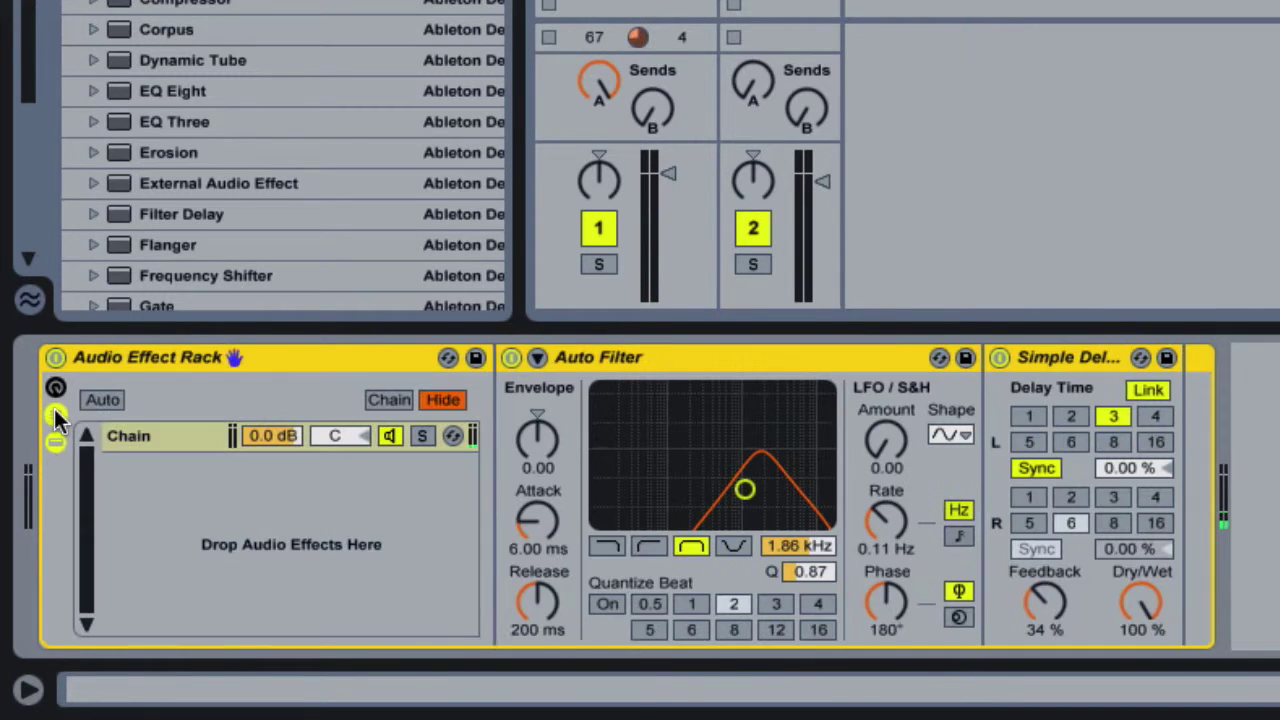
click(186, 432)
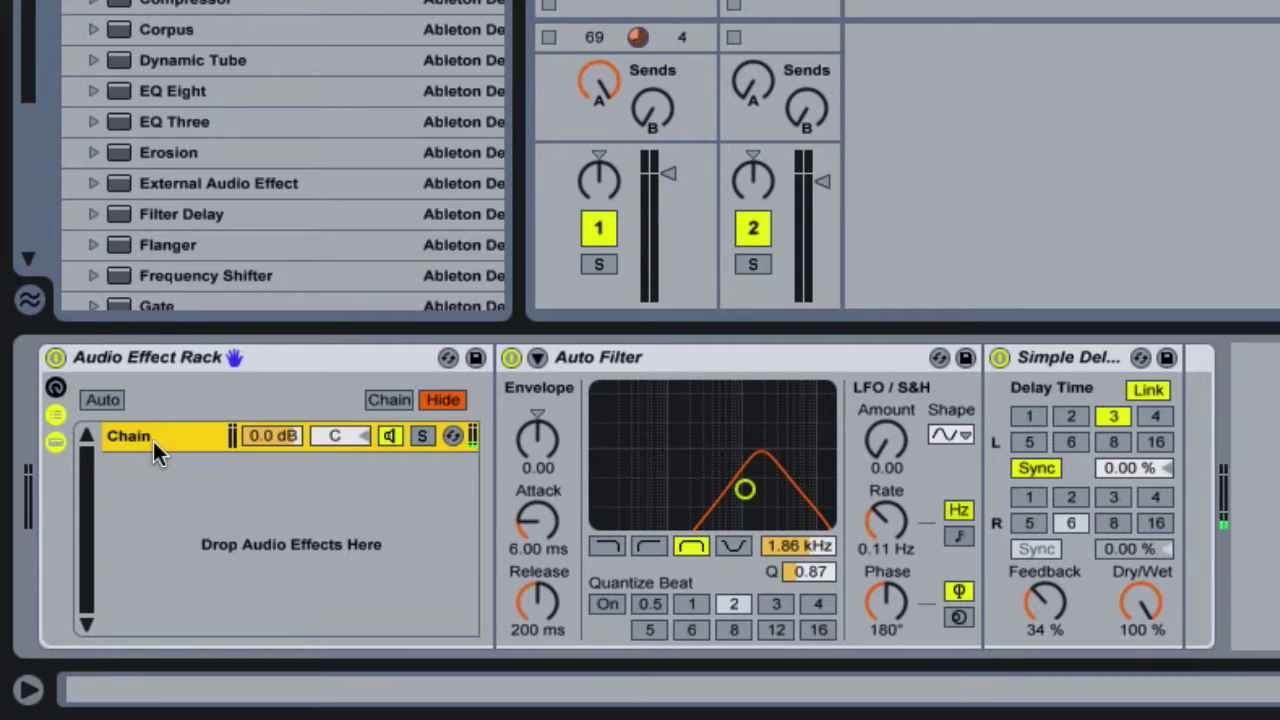
right_click(153, 441)
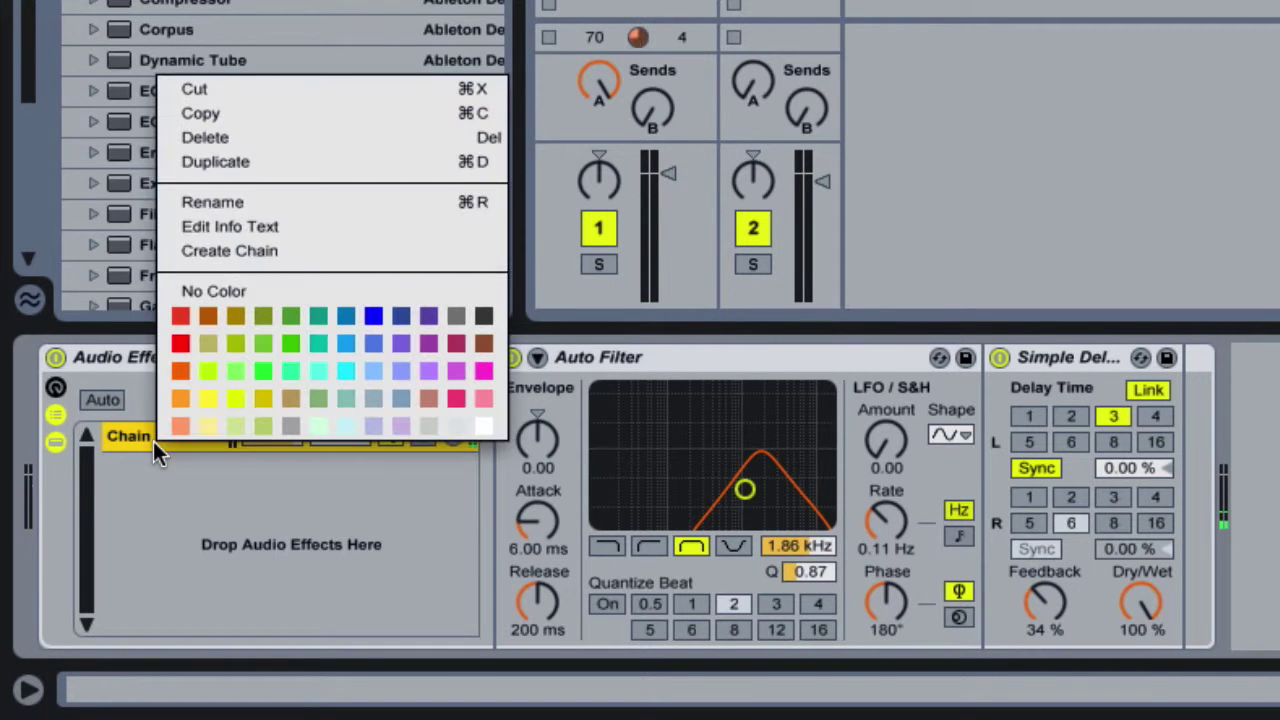
click(343, 165)
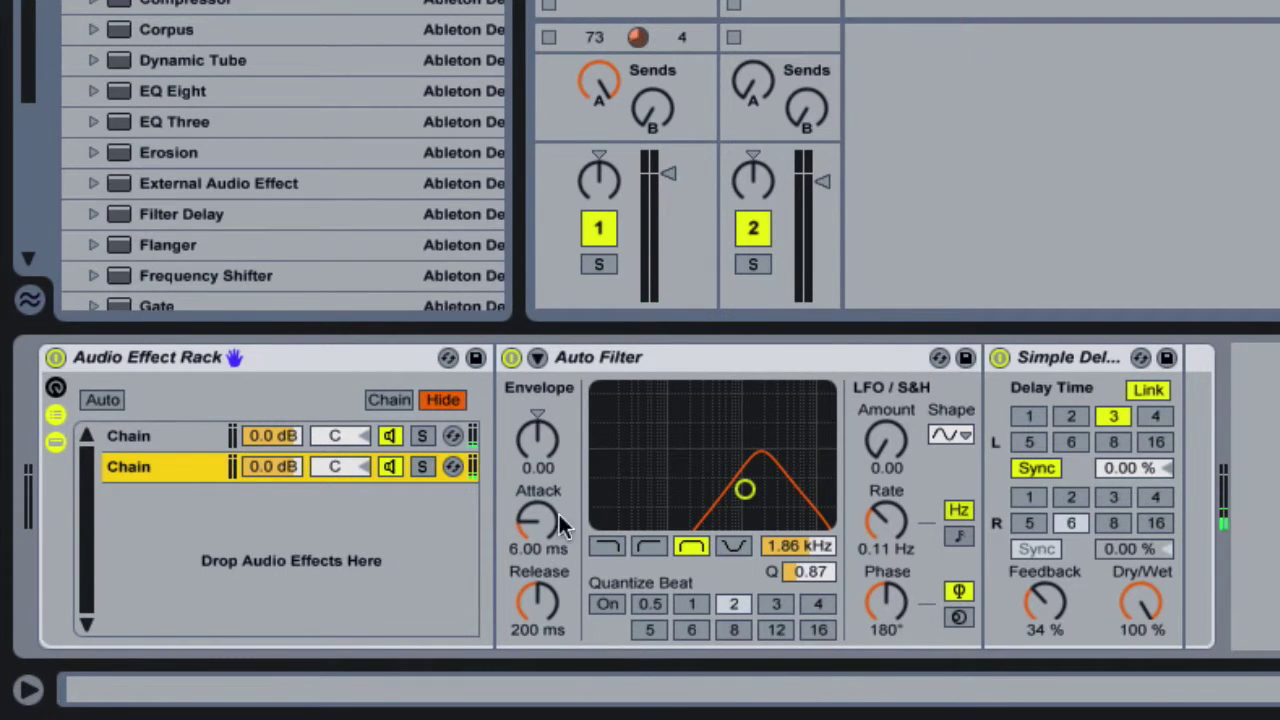
- Give the duplicated chain a 3.61 kHz filter cutoff and left delay time 4
click(130, 437)
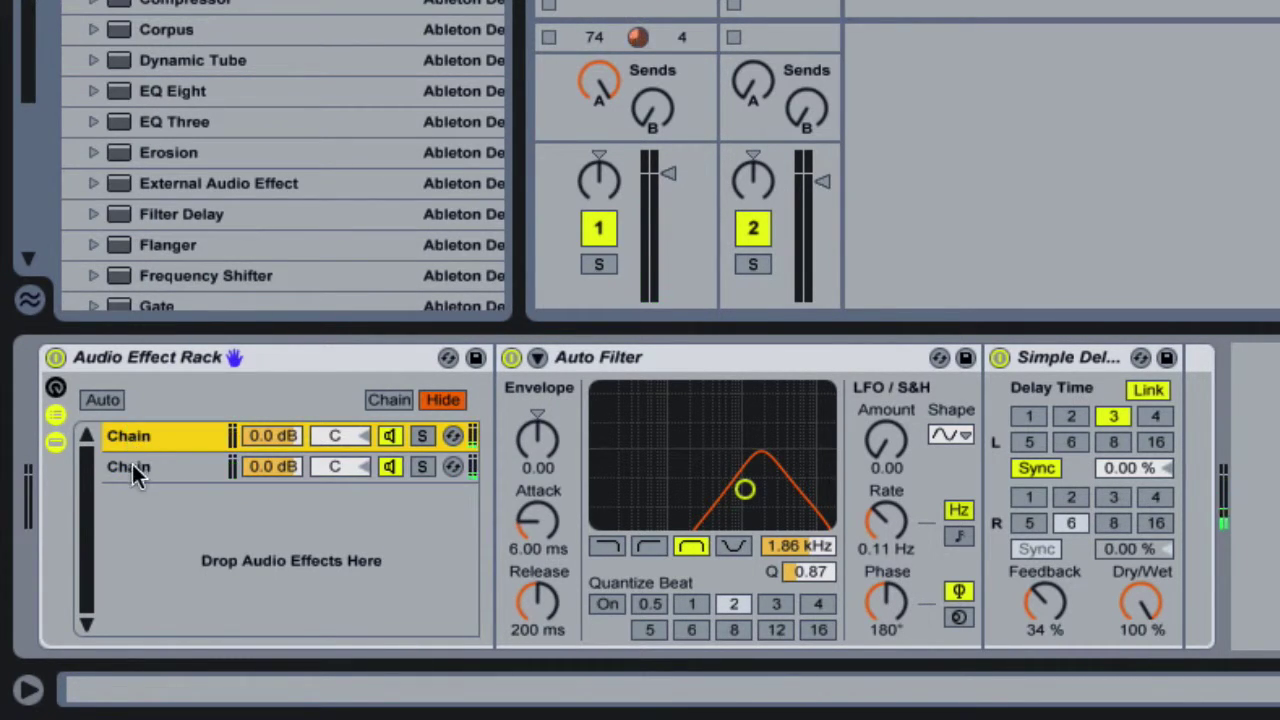
click(132, 464)
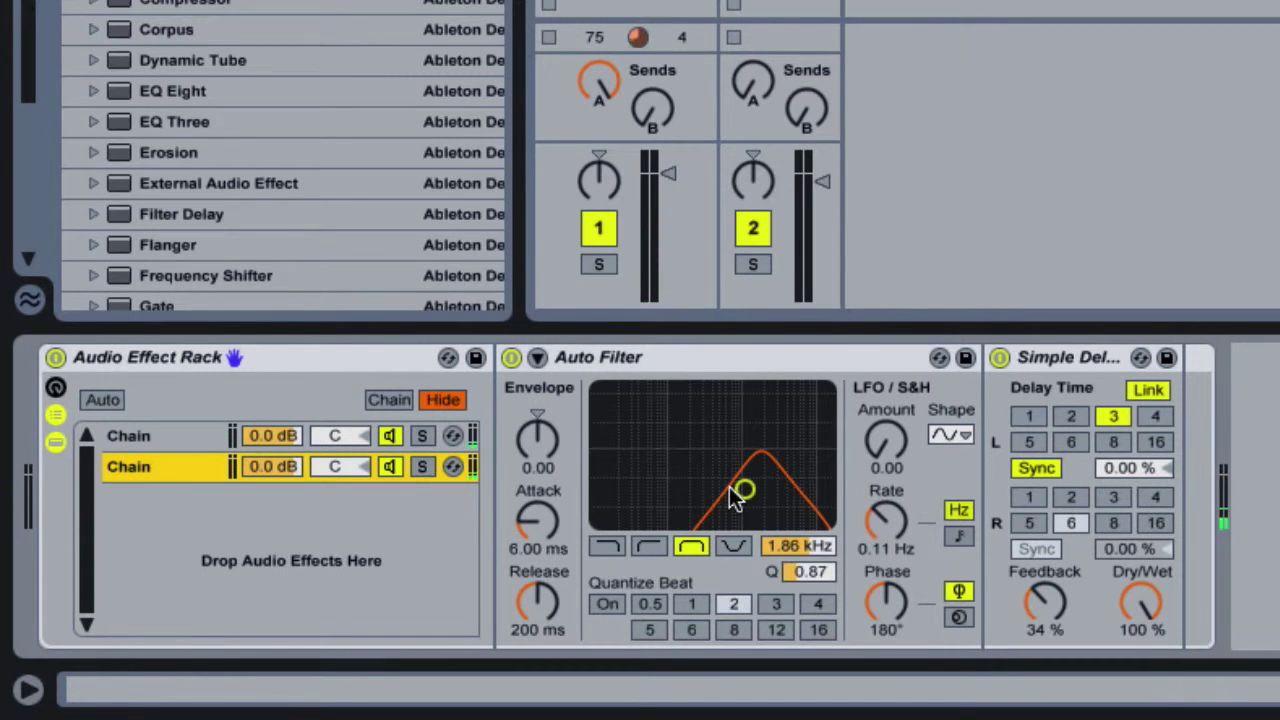
drag(735, 497, 757, 490)
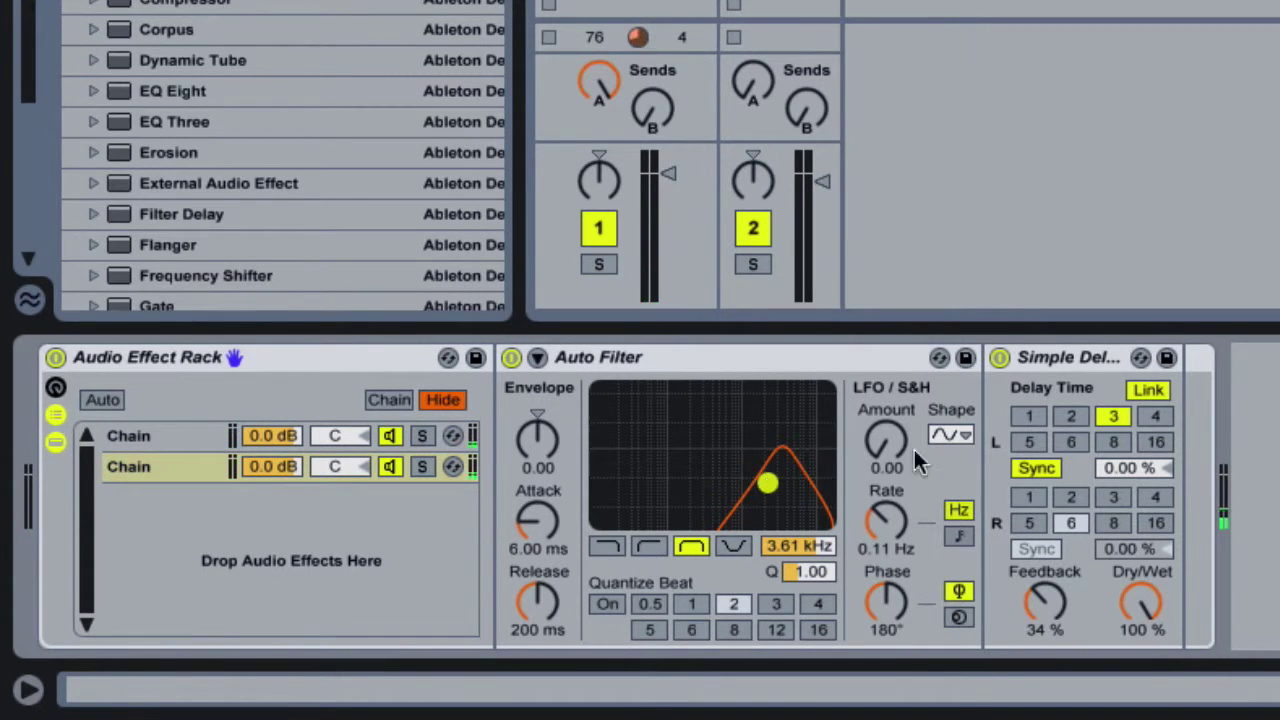
click(1154, 417)
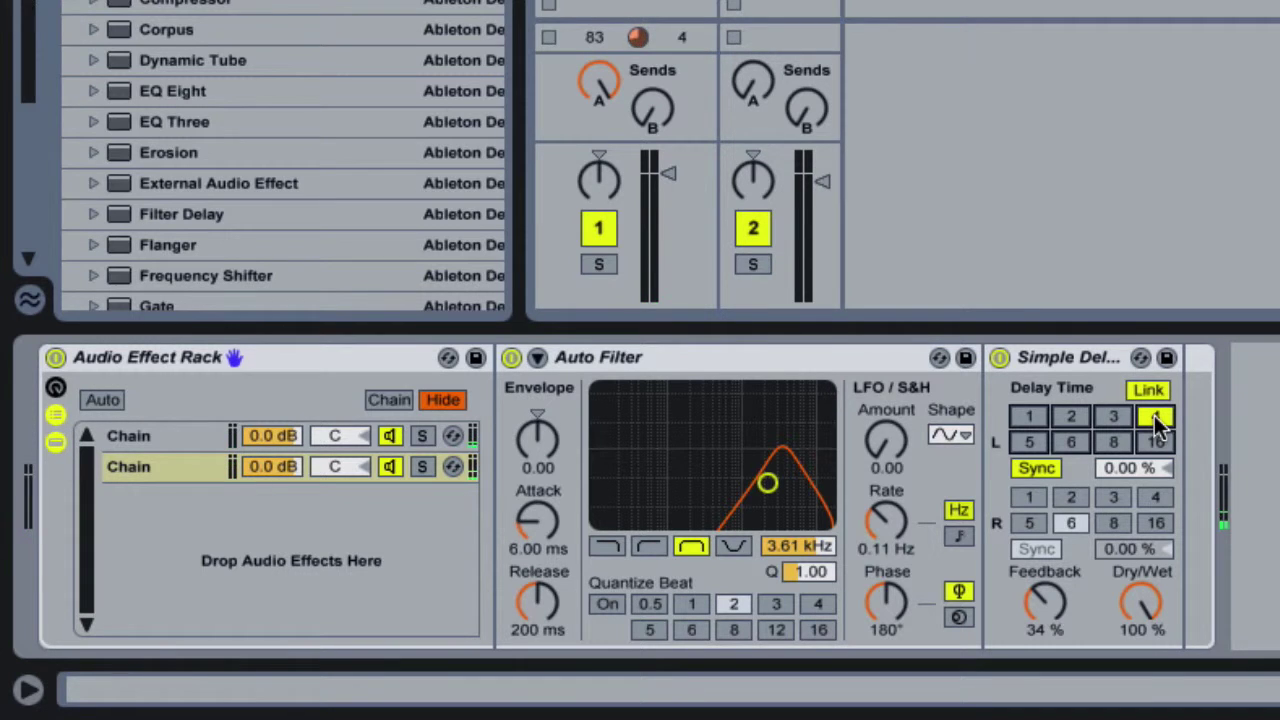
- Select both chains and duplicate them with Ctrl+D, making four chains
click(170, 434)
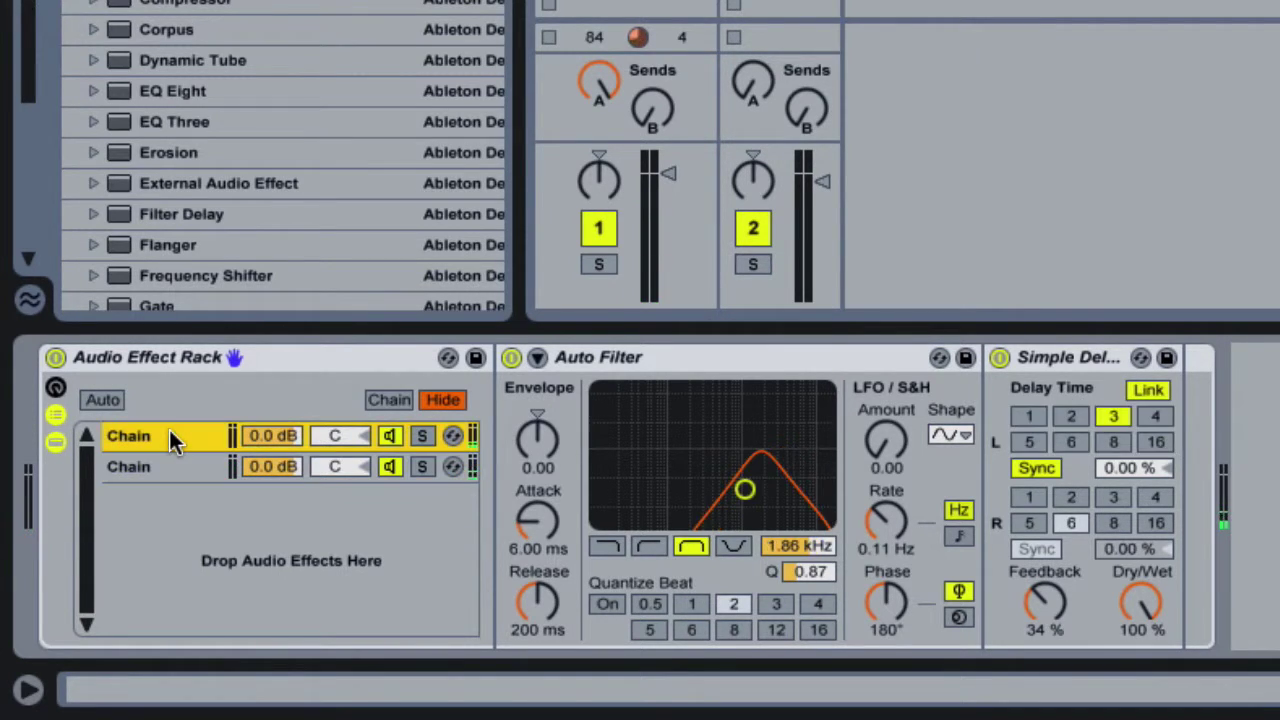
shift+click(158, 468)
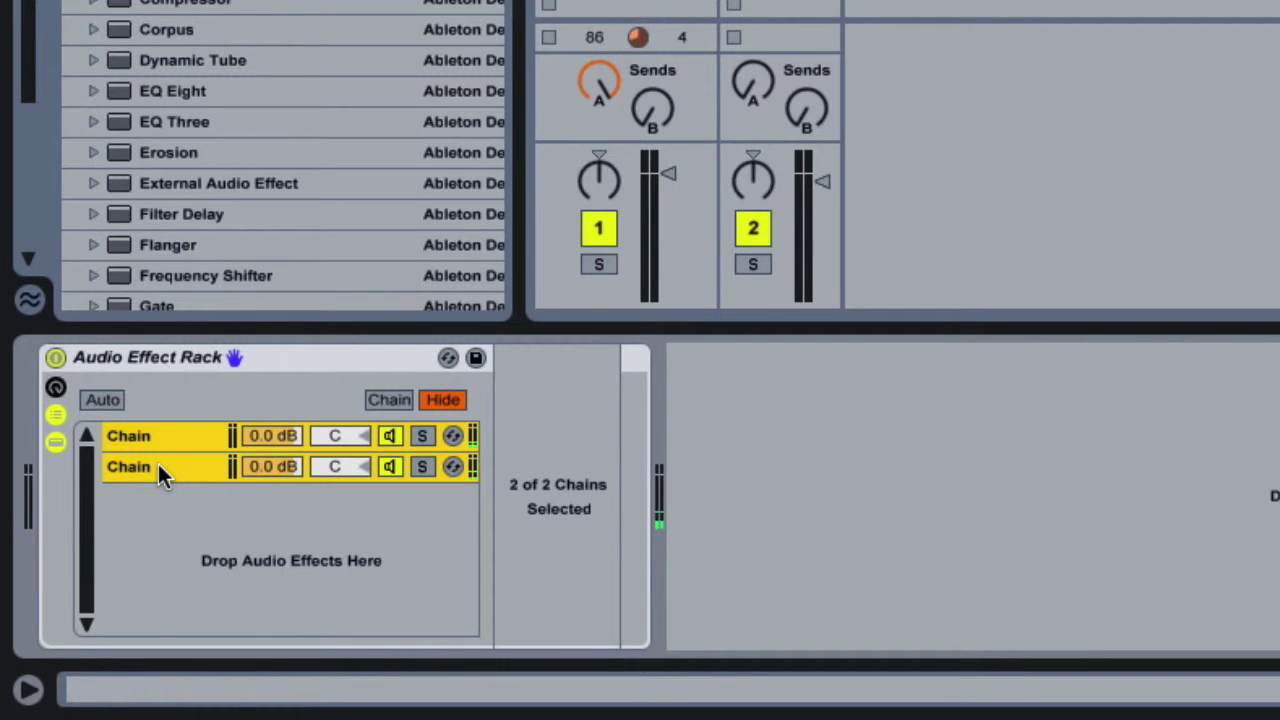
key(ctrl+d)
- Set chain 3 to delay time 2 and chain 4 to delay time 6 at 1.05 kHz cutoff
click(169, 491)
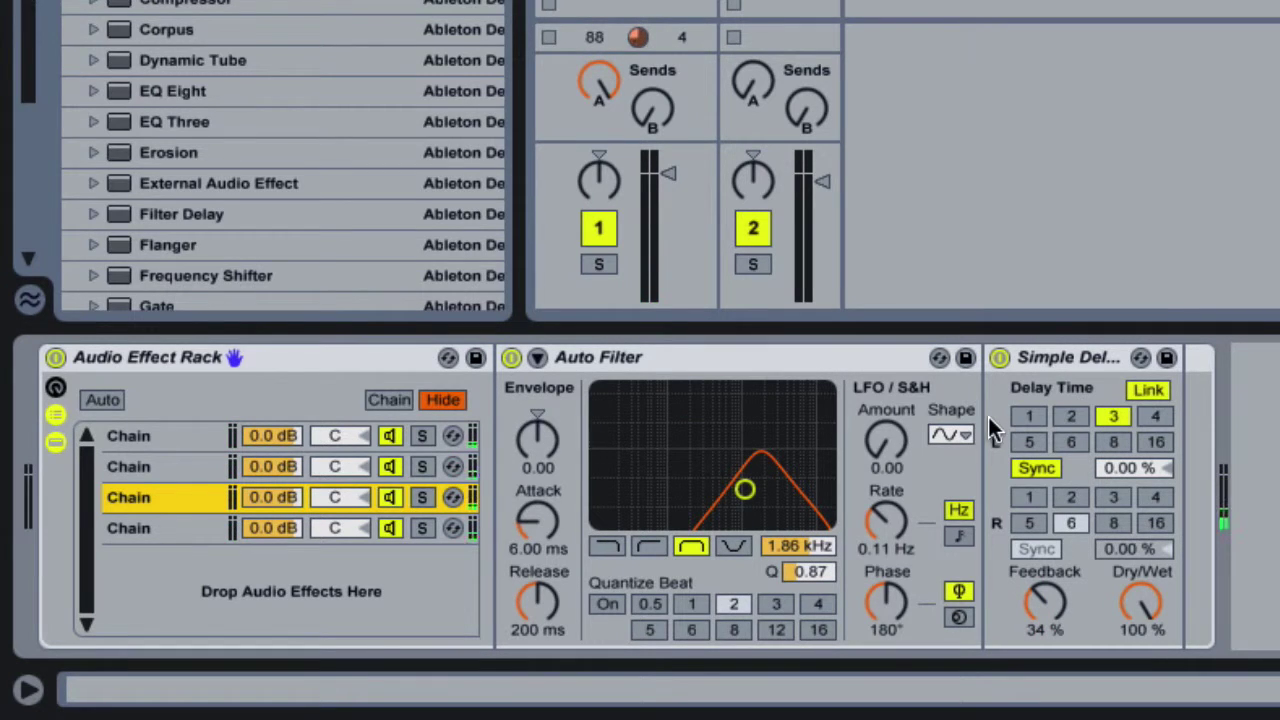
click(1071, 416)
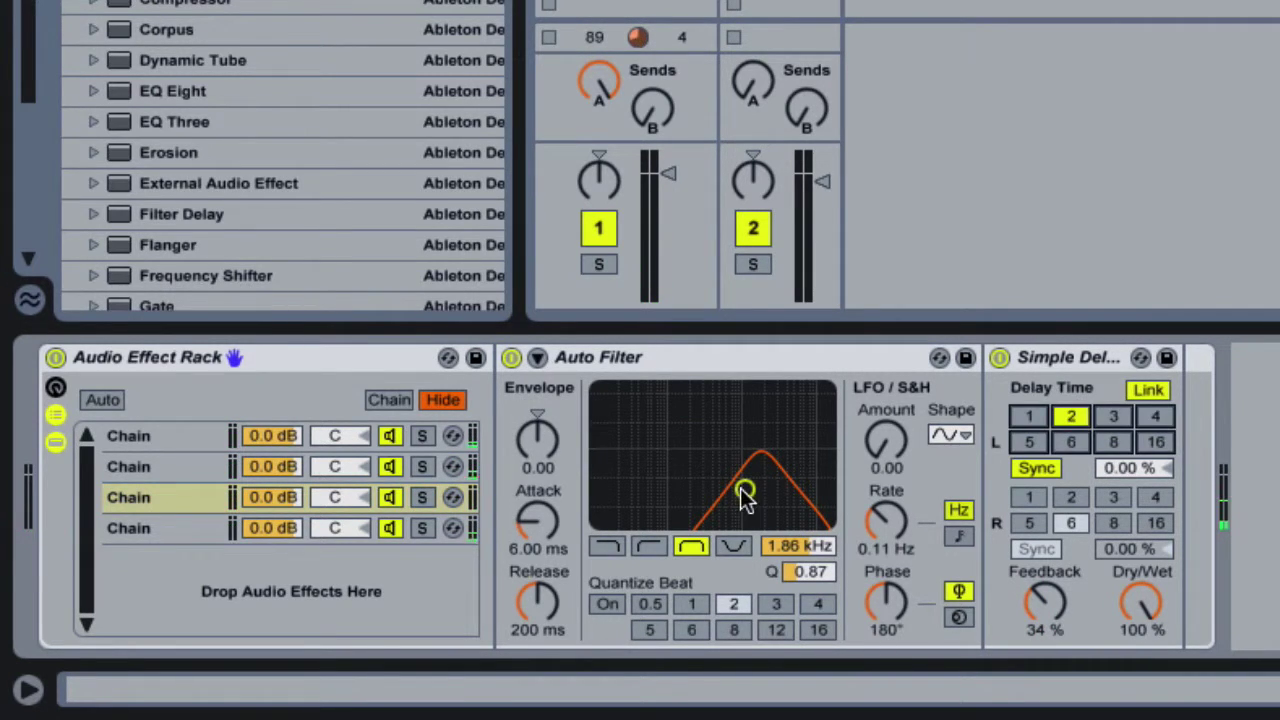
mouse_move(744, 489)
mouse_down()
mouse_move(719, 499)
mouse_move(765, 477)
mouse_up()
click(135, 532)
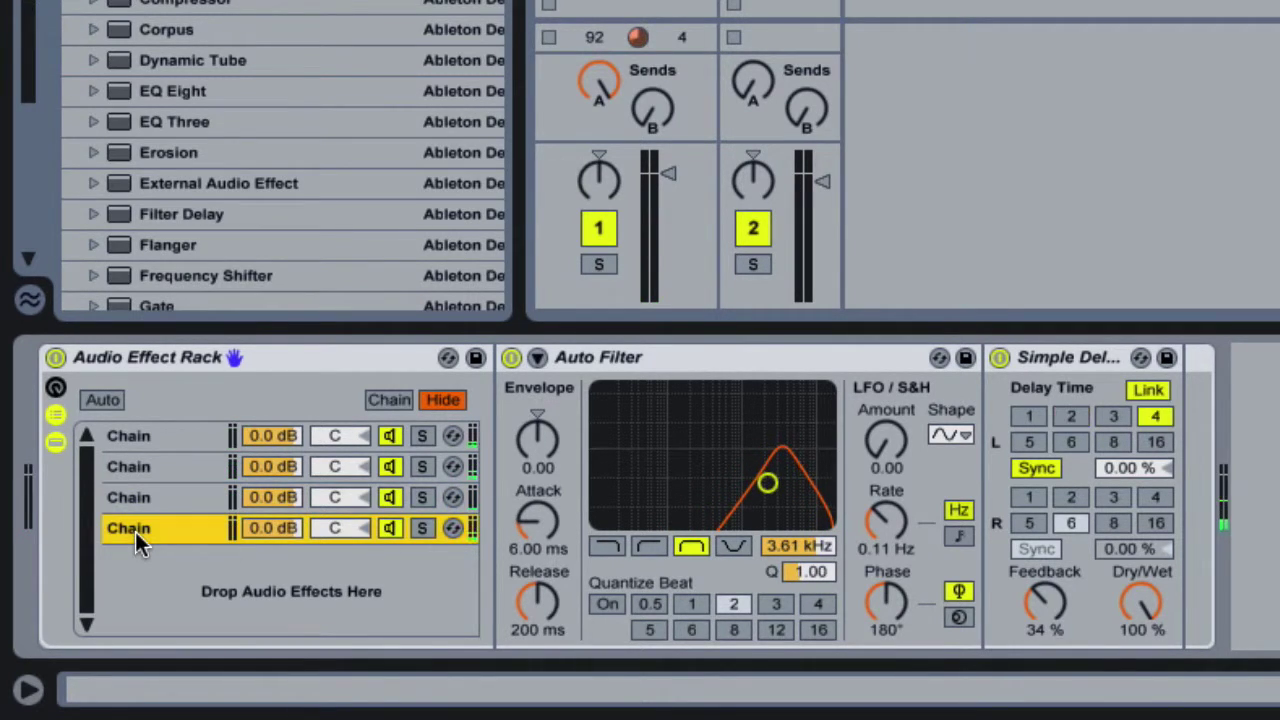
click(1066, 443)
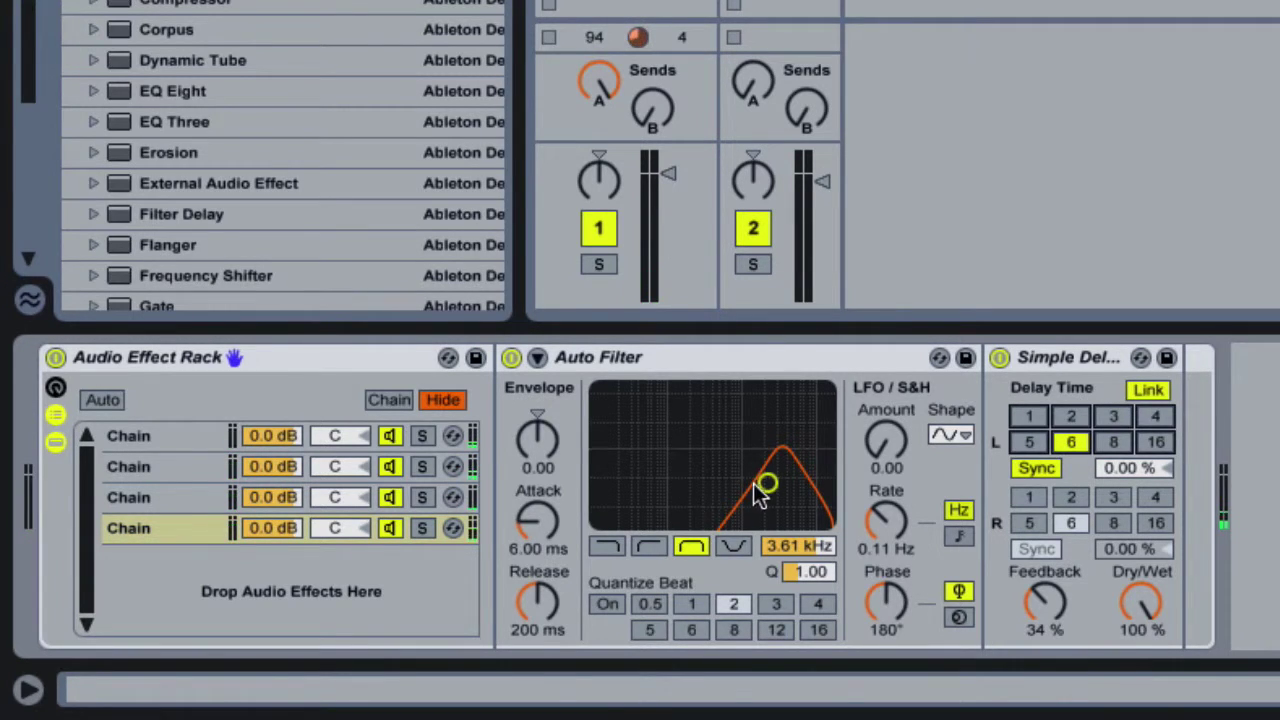
drag(757, 488, 724, 488)
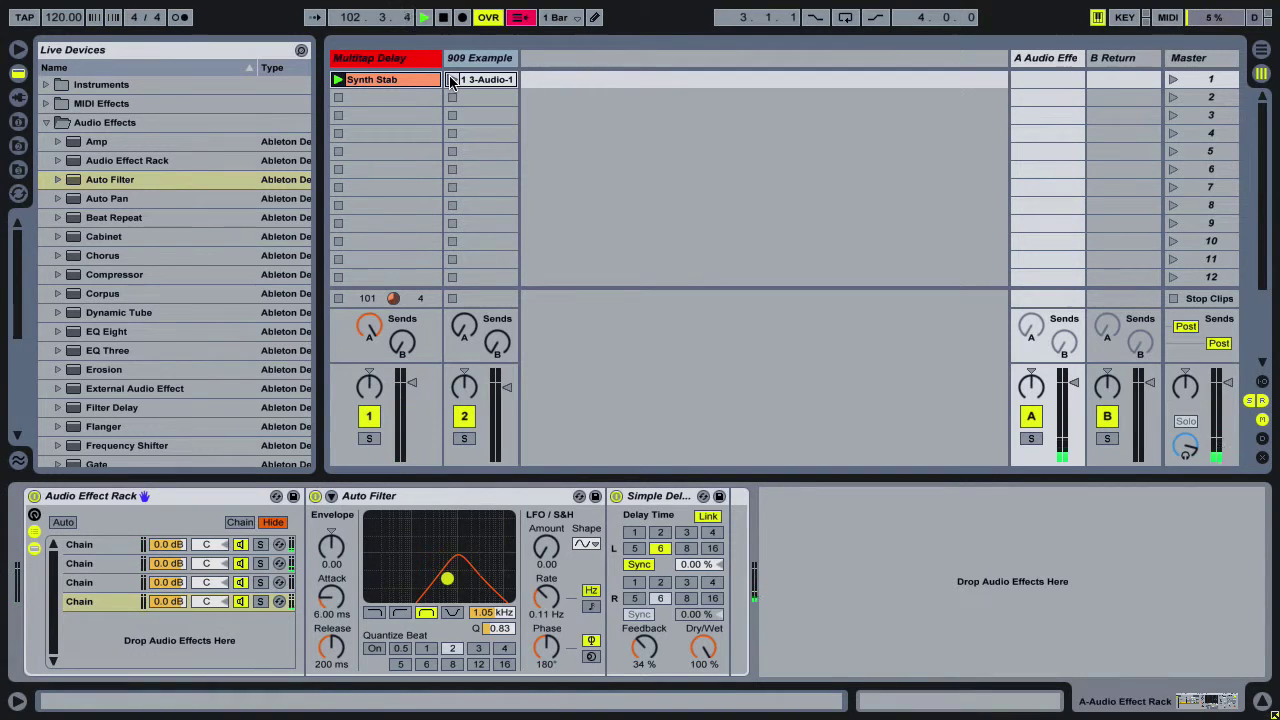
- Launch the 909 Example beat, show return A's four-chain rack, then stop the beat
click(453, 80)
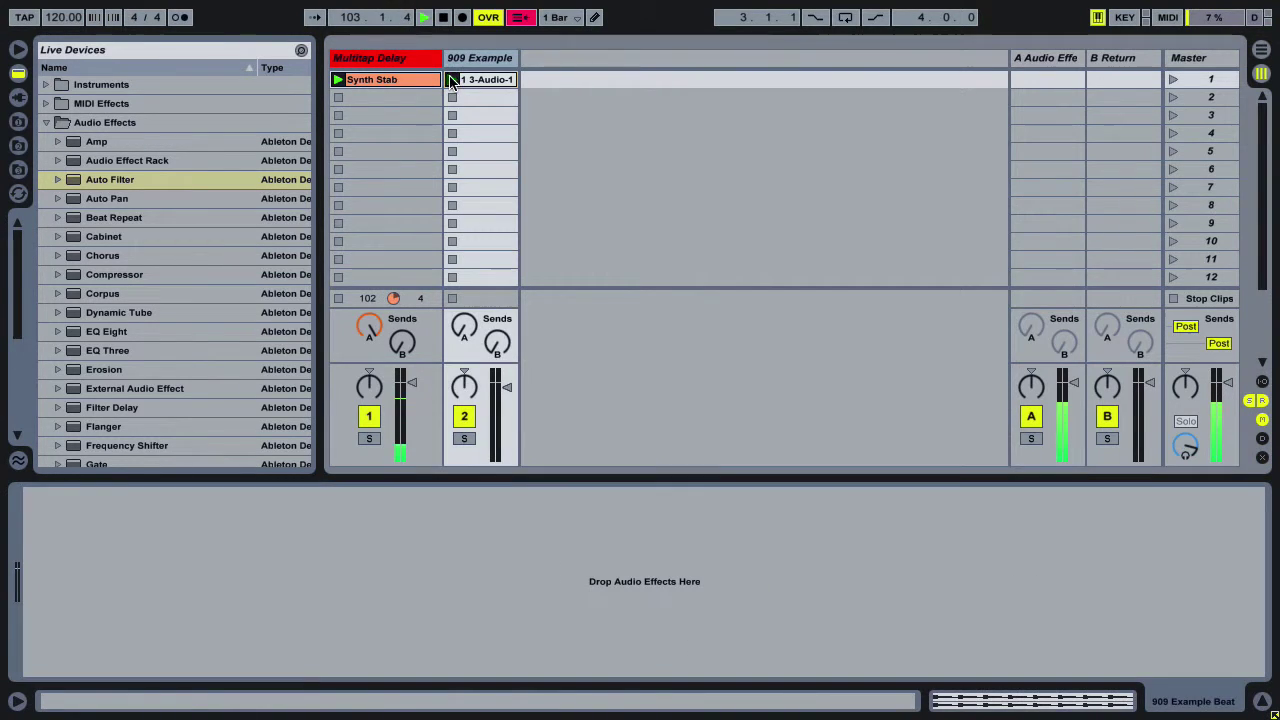
click(386, 64)
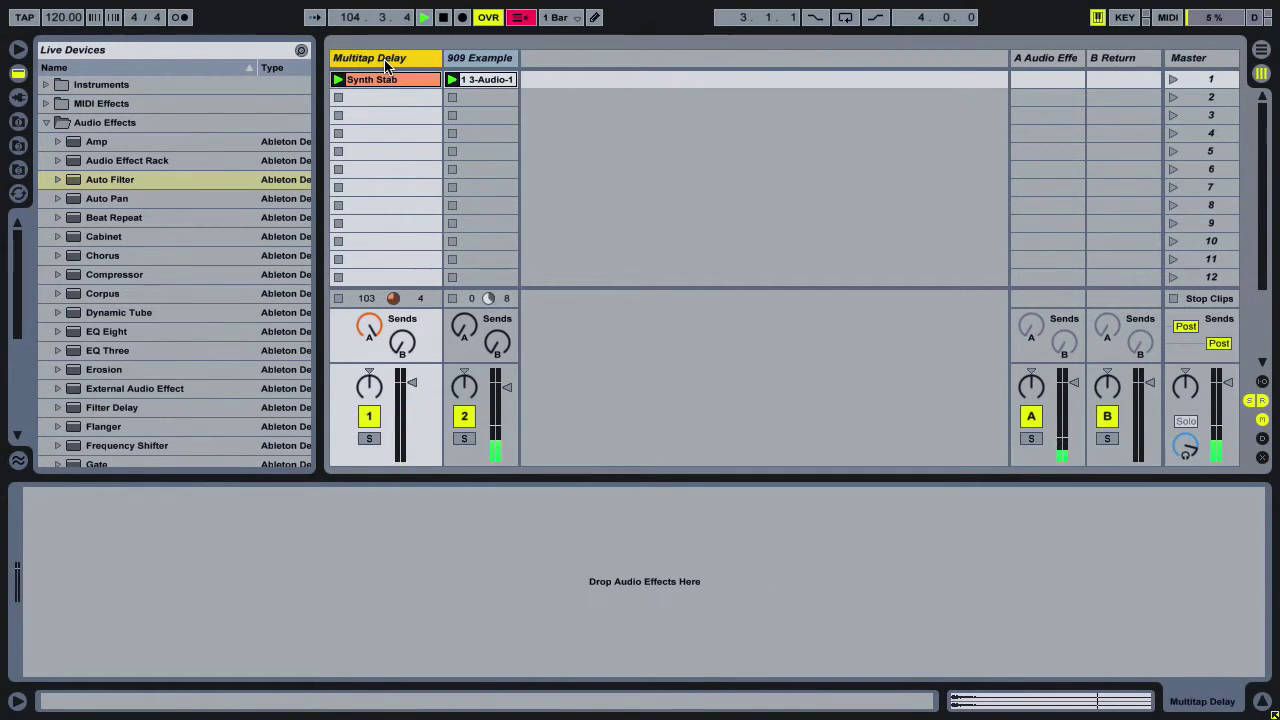
key(Right)
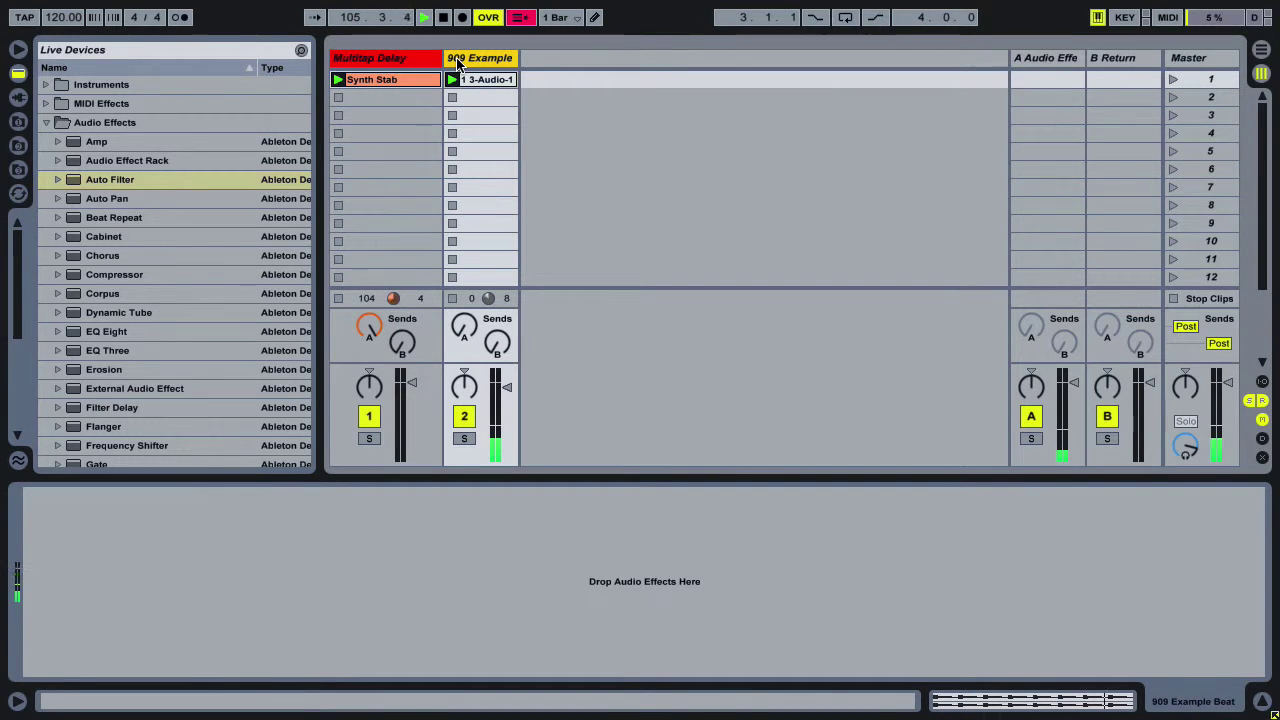
click(1062, 60)
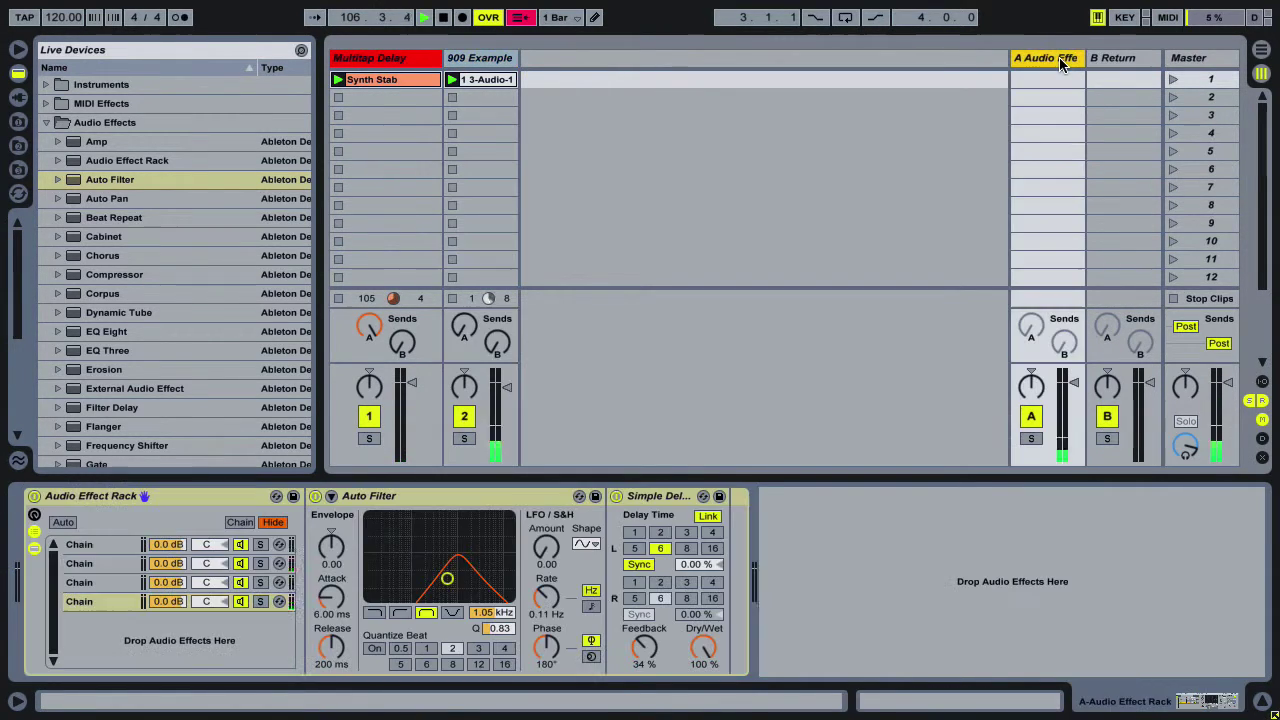
click(451, 97)
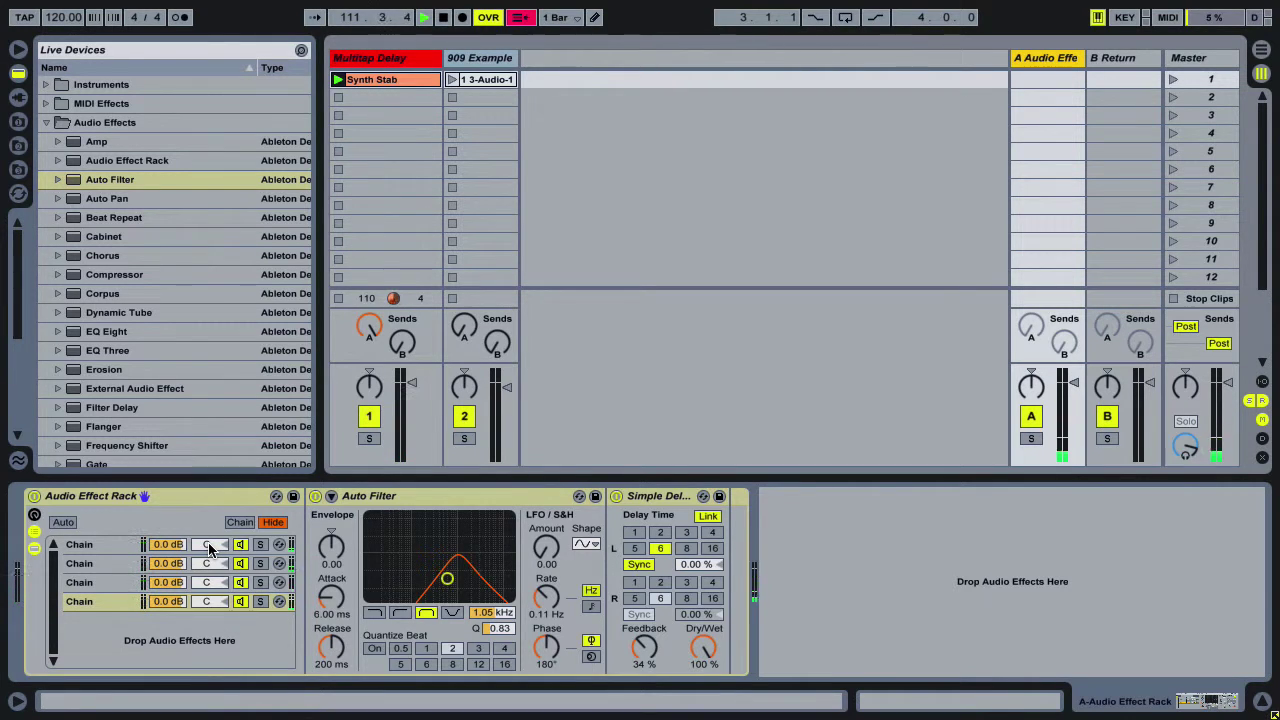
- Pan the four return A chains to 30L, 36R, 50L and 50R
click(116, 540)
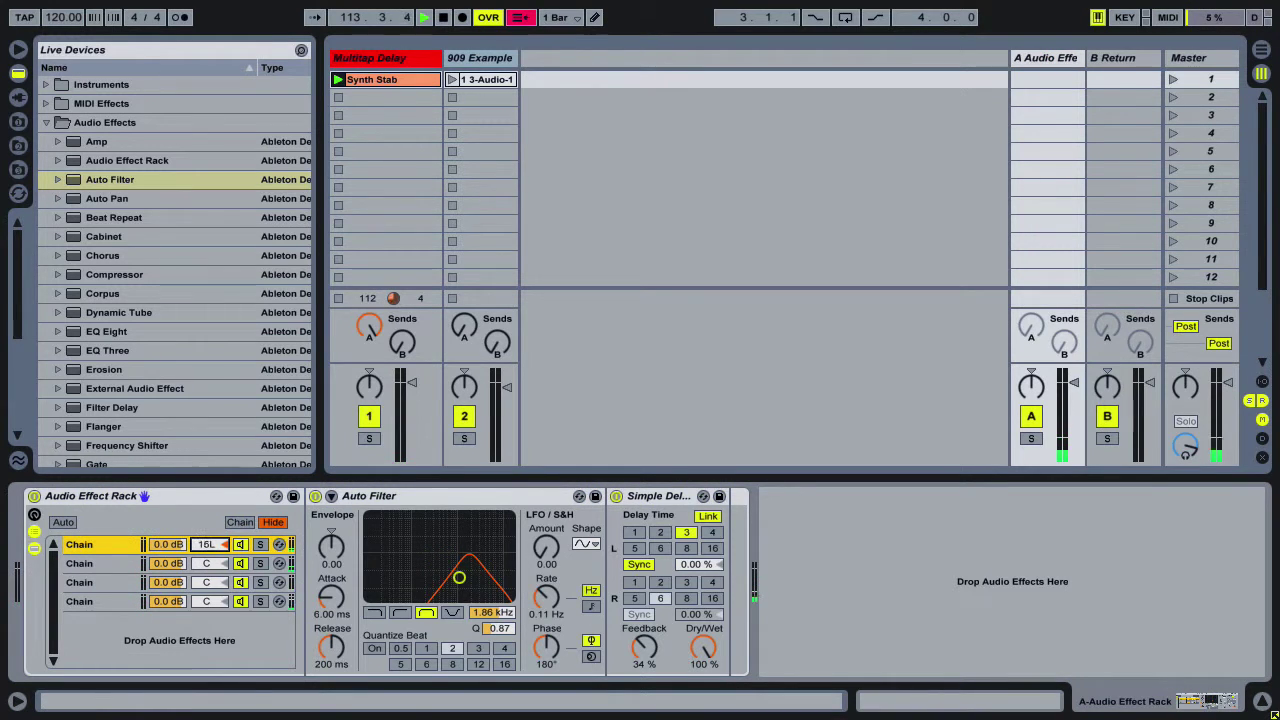
drag(211, 563, 209, 556)
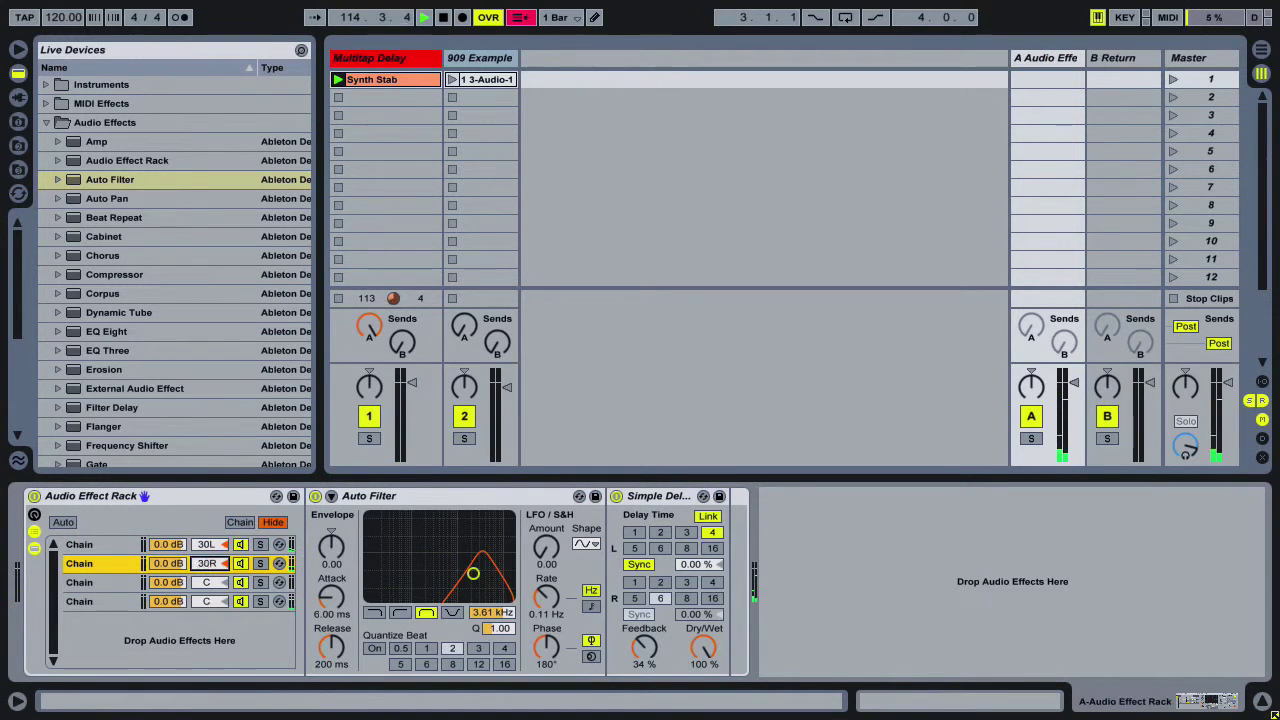
click(208, 582)
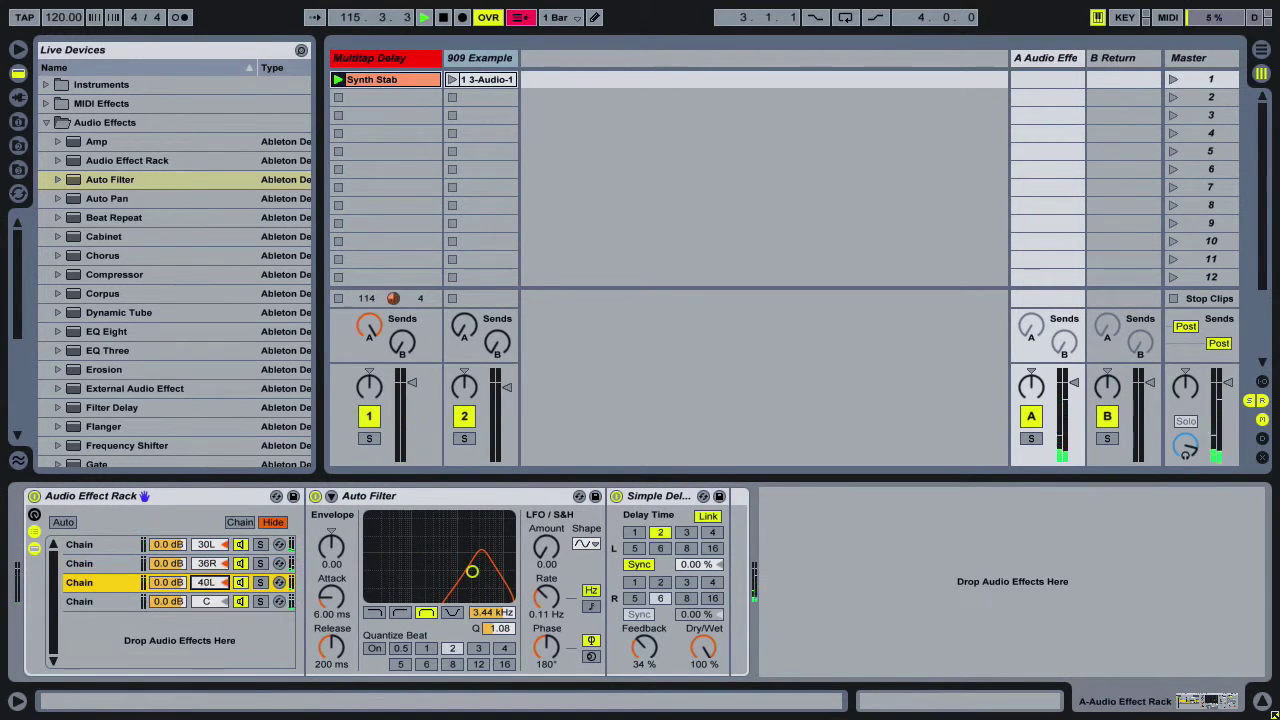
drag(208, 601, 208, 594)
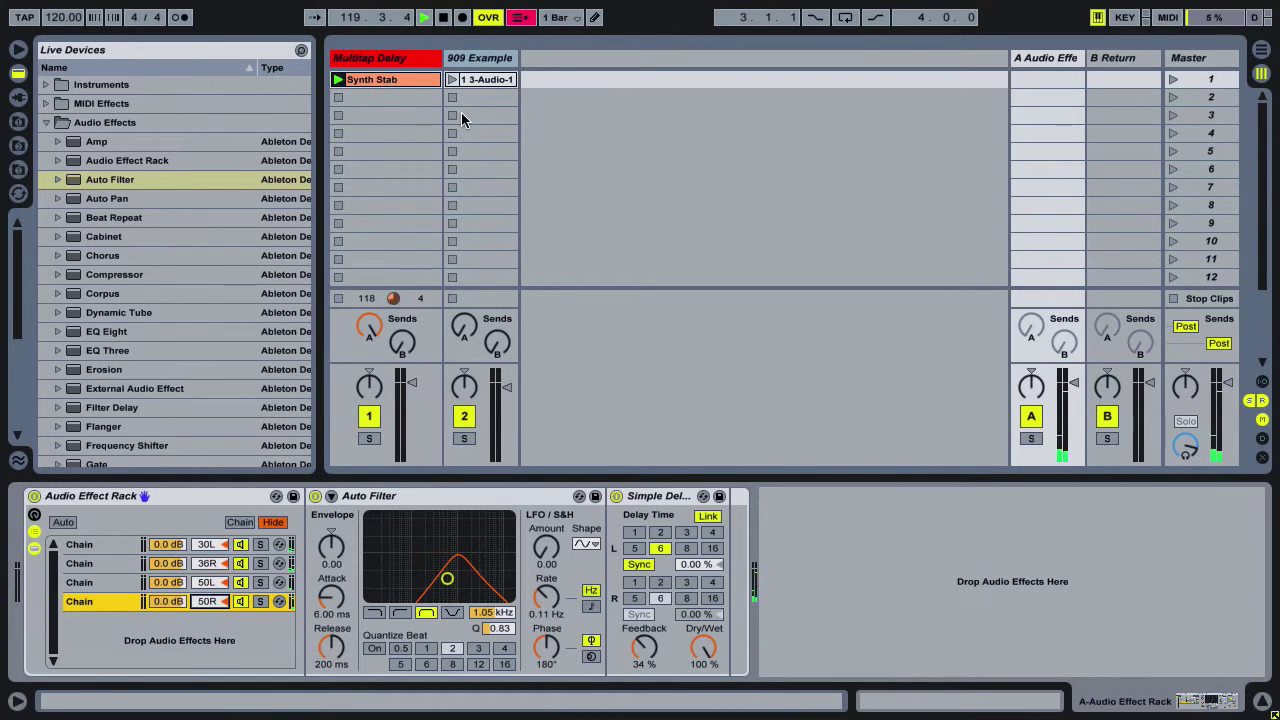
- Play the 909 Example beat through return A's rack, then stop both 909 Example and Synth Stab
click(452, 82)
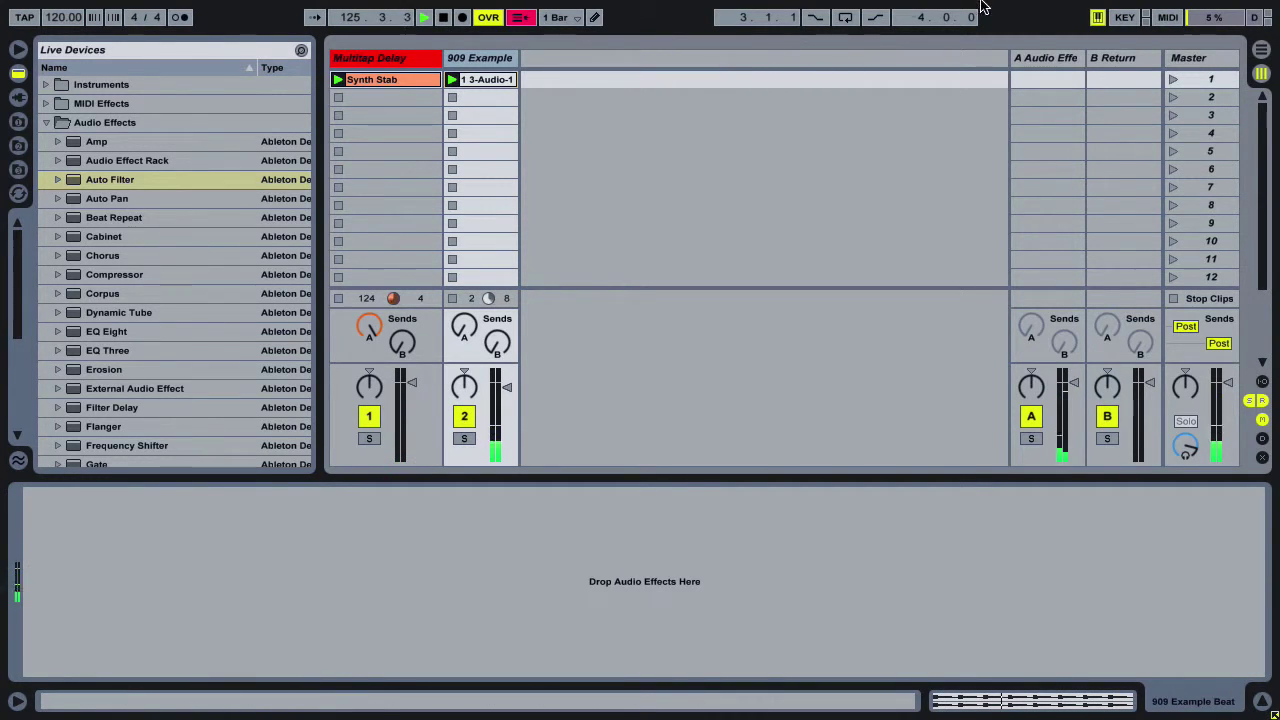
click(1047, 58)
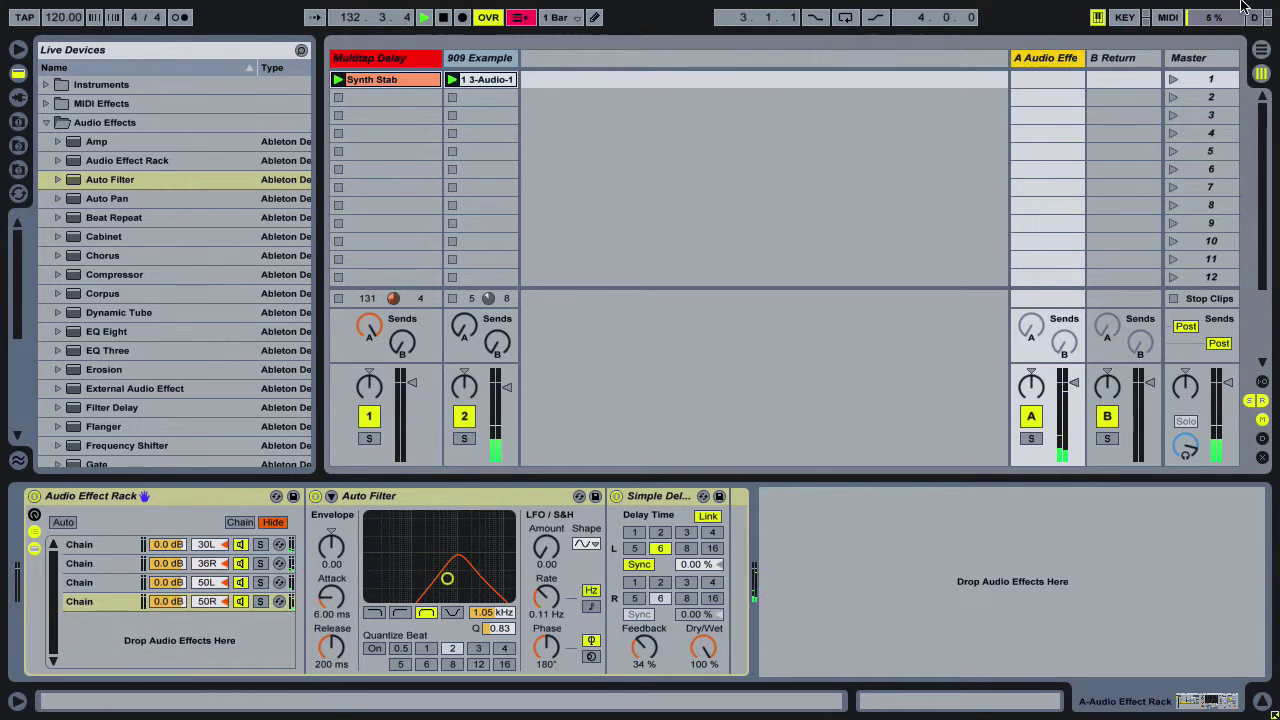
click(452, 97)
click(335, 97)
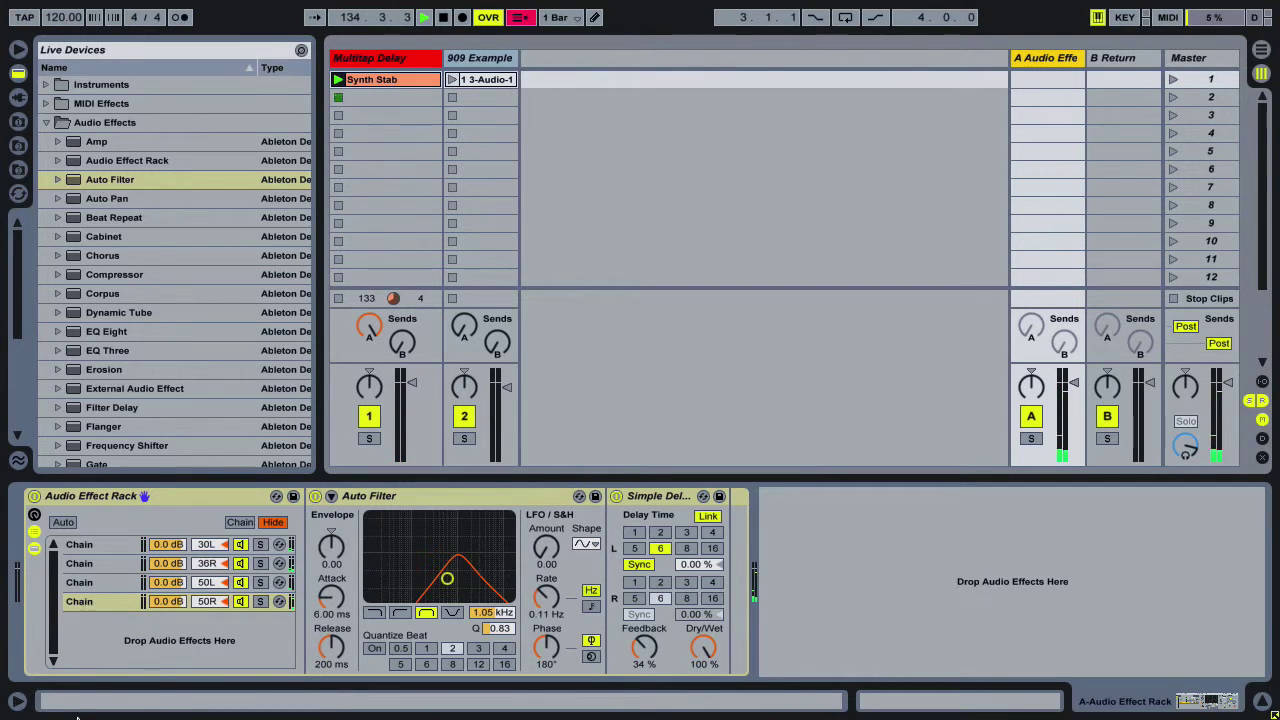
- Fold and unfold the return A rack, then select its first chain
double_click(182, 492)
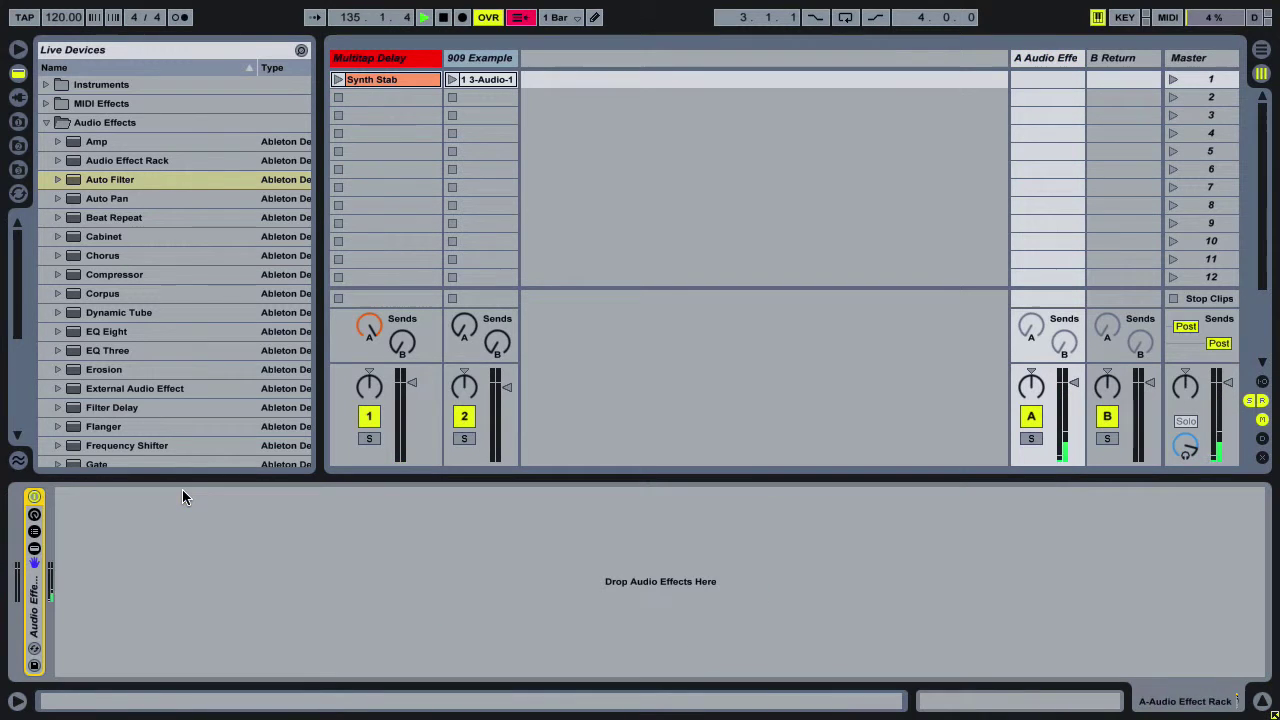
double_click(34, 603)
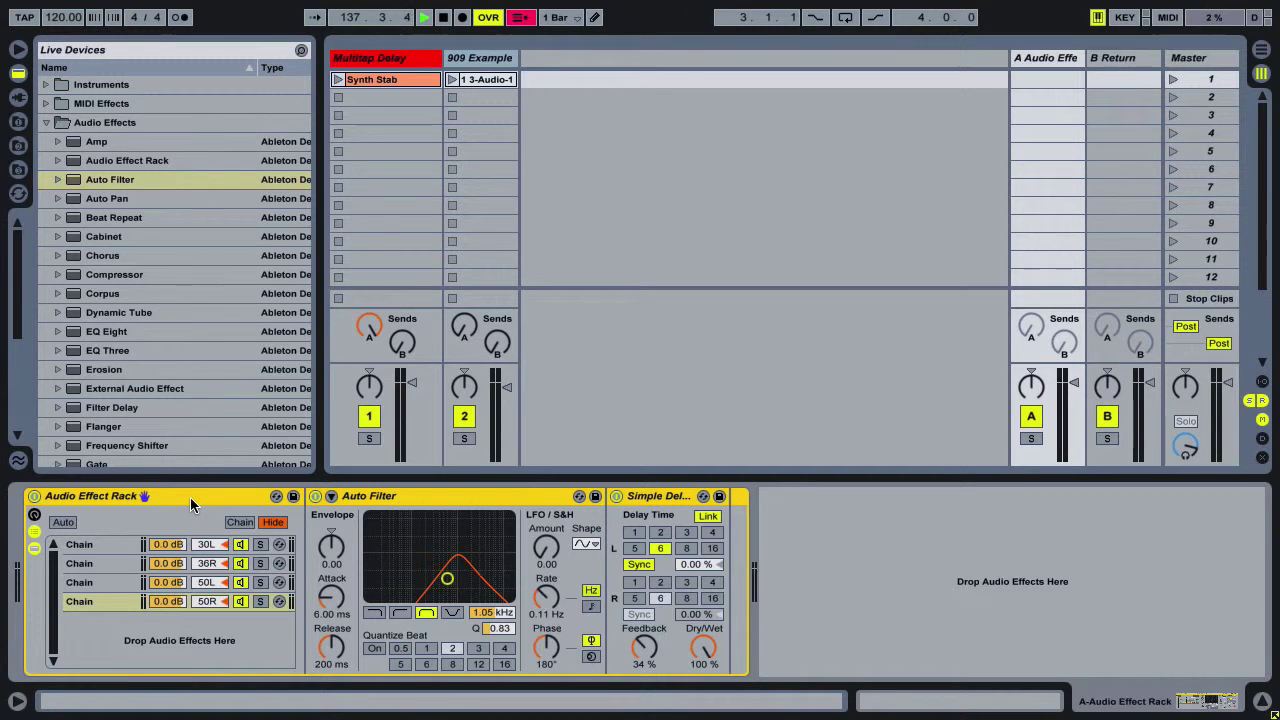
click(98, 545)
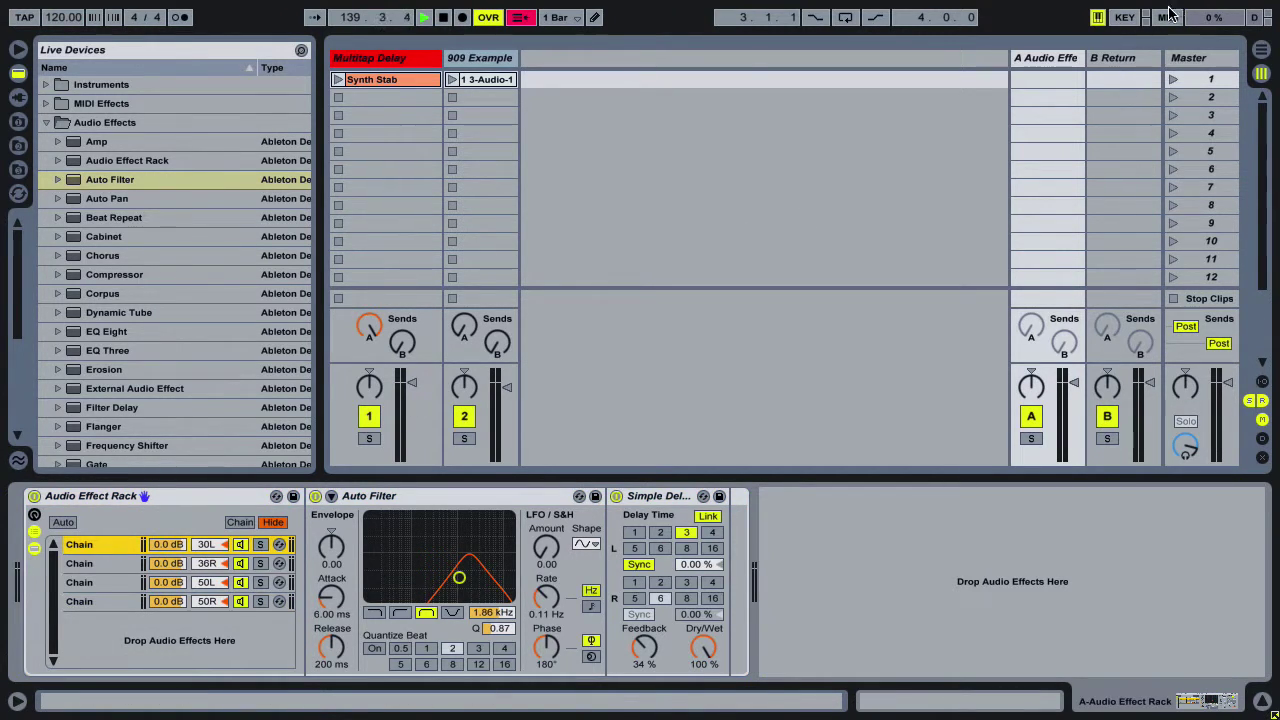
- Map the four chains' Auto Filter frequency to CC 97, 98, 99 and 100 on channel 9
click(1168, 17)
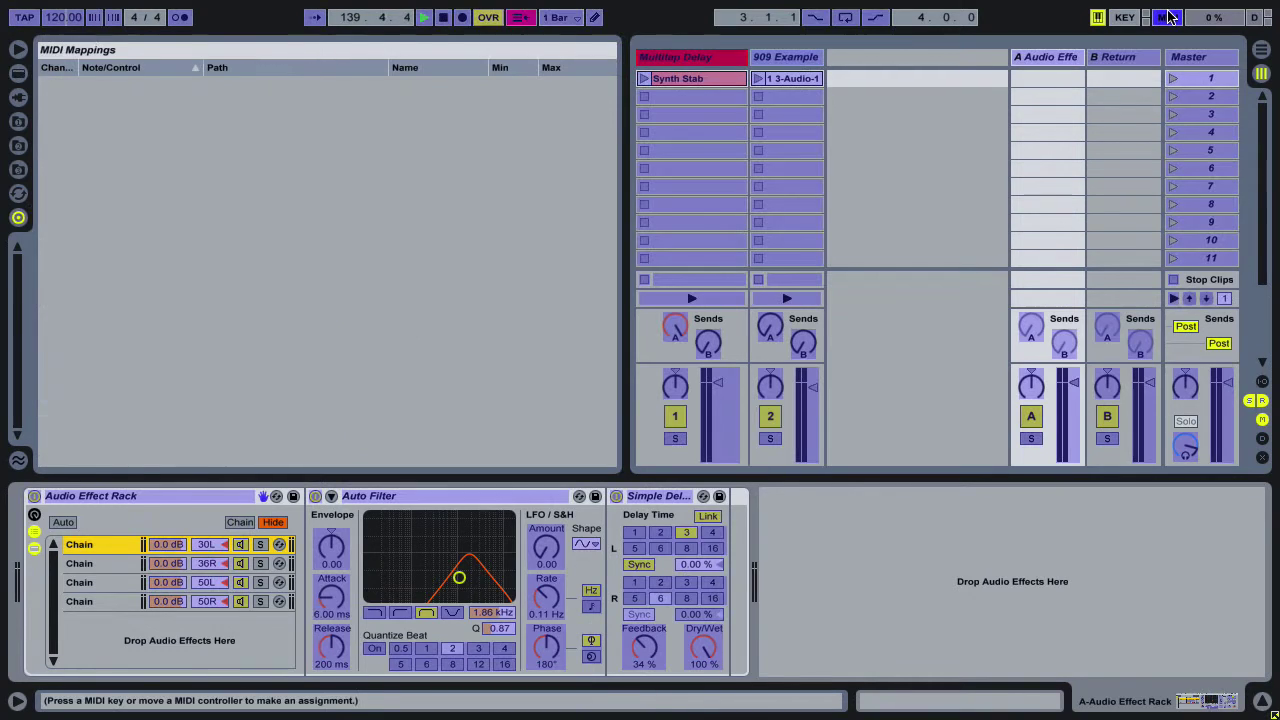
click(485, 613)
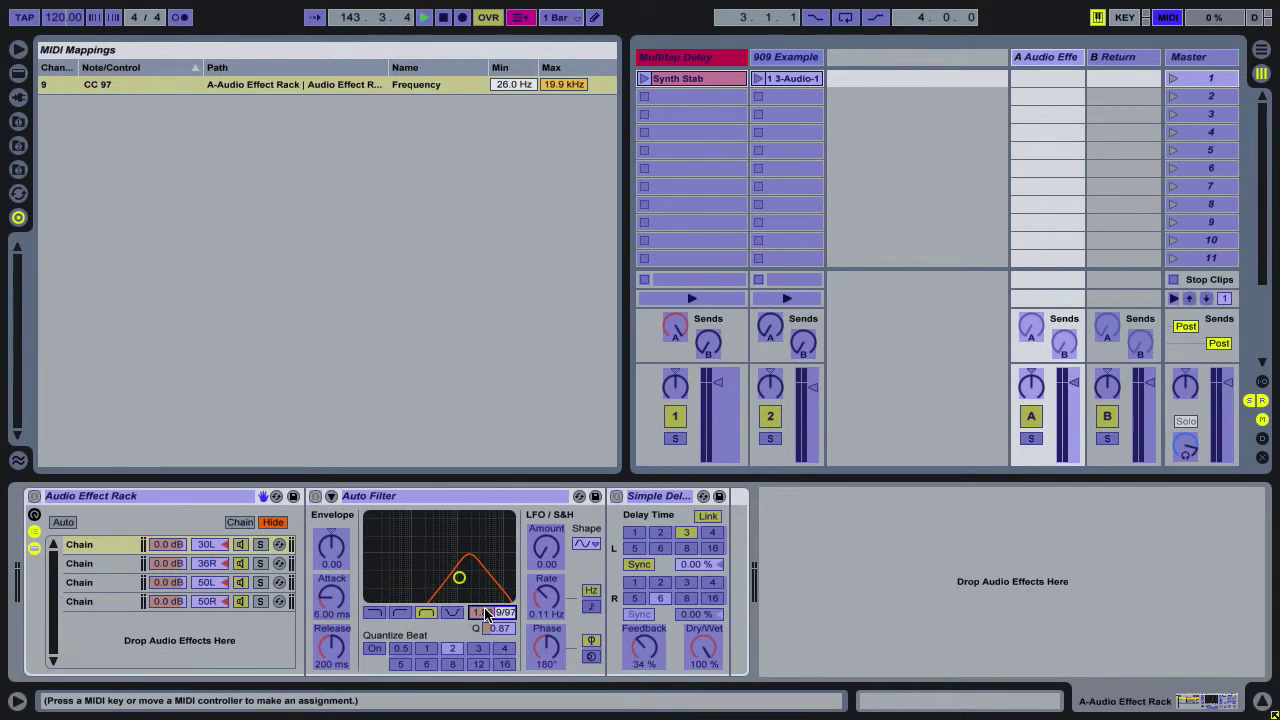
click(108, 563)
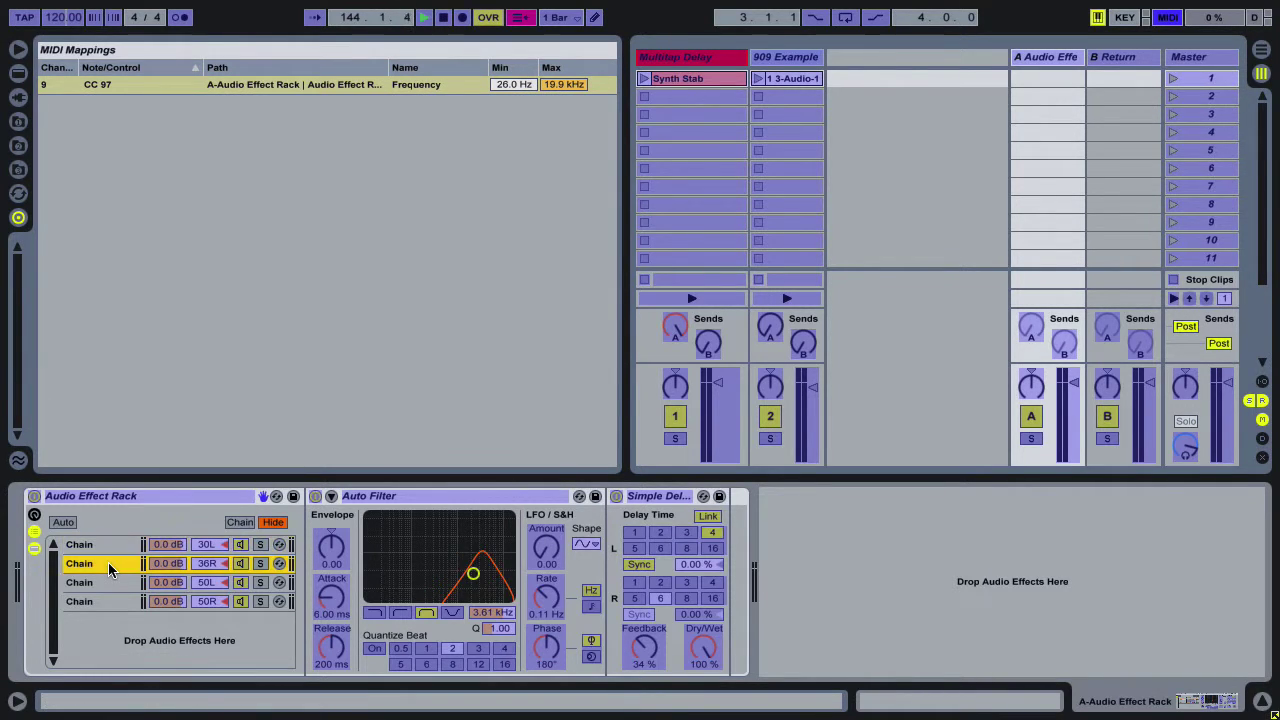
click(496, 617)
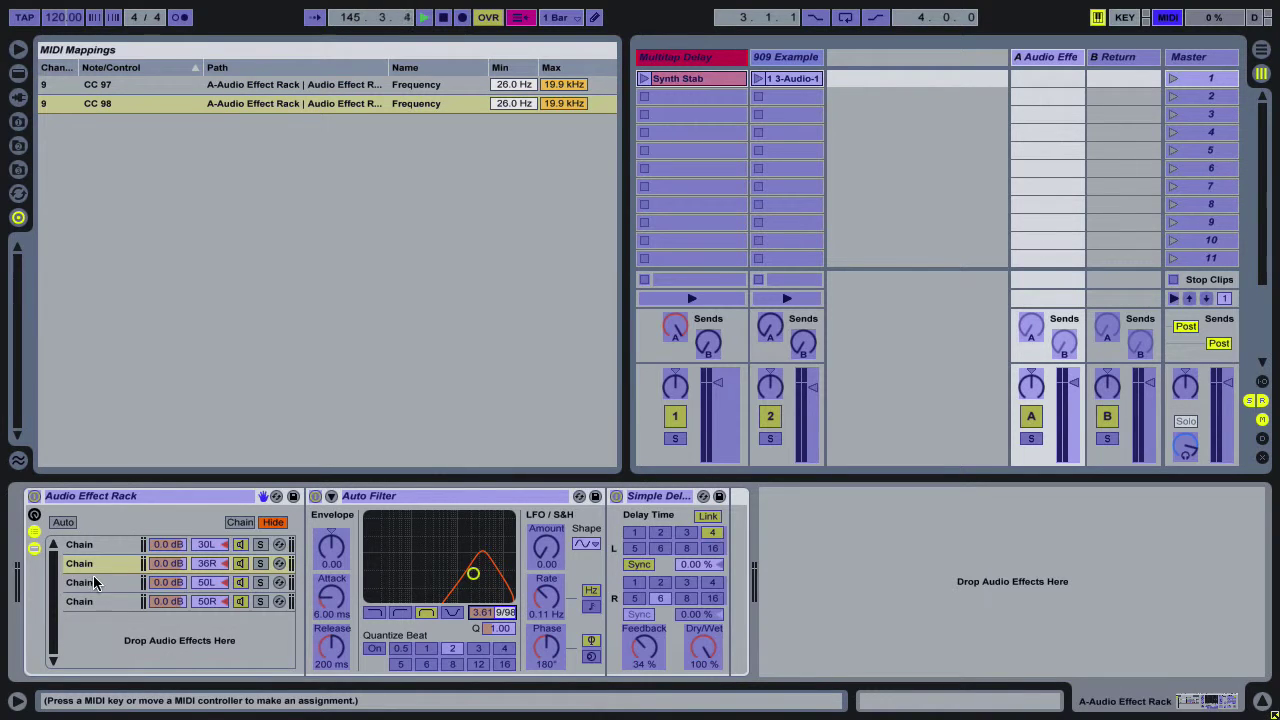
click(93, 575)
click(505, 617)
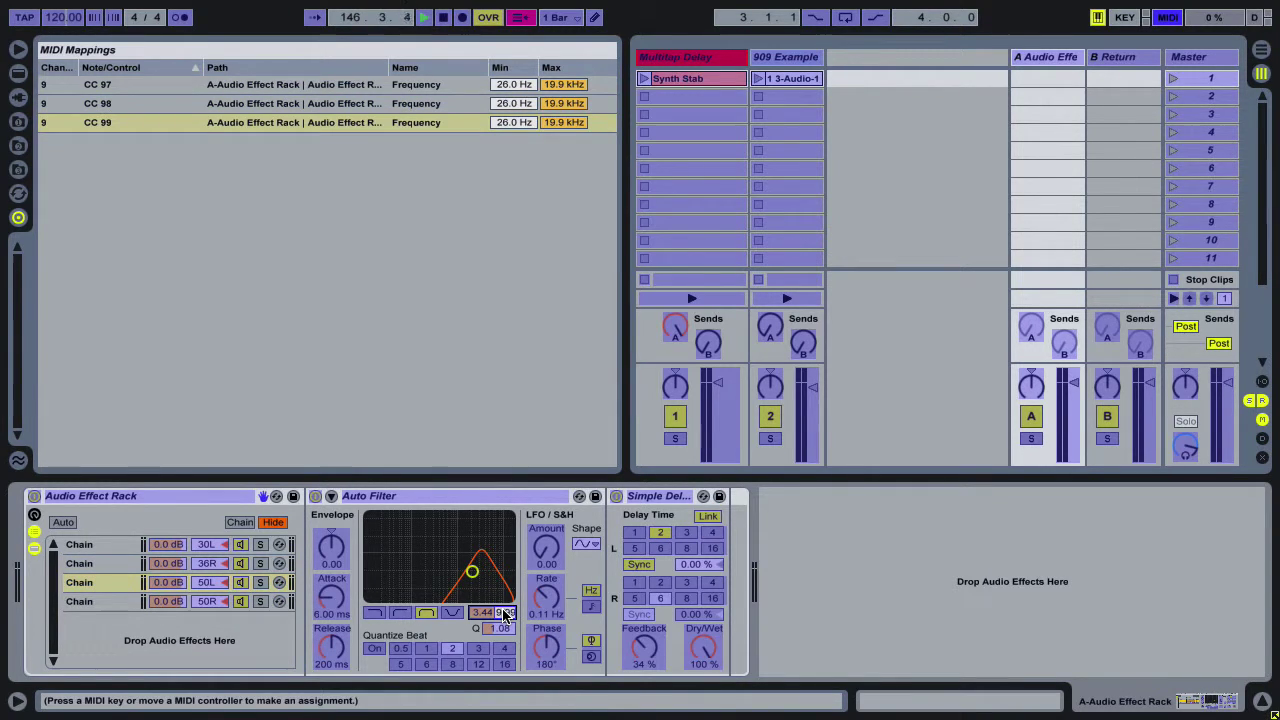
click(88, 600)
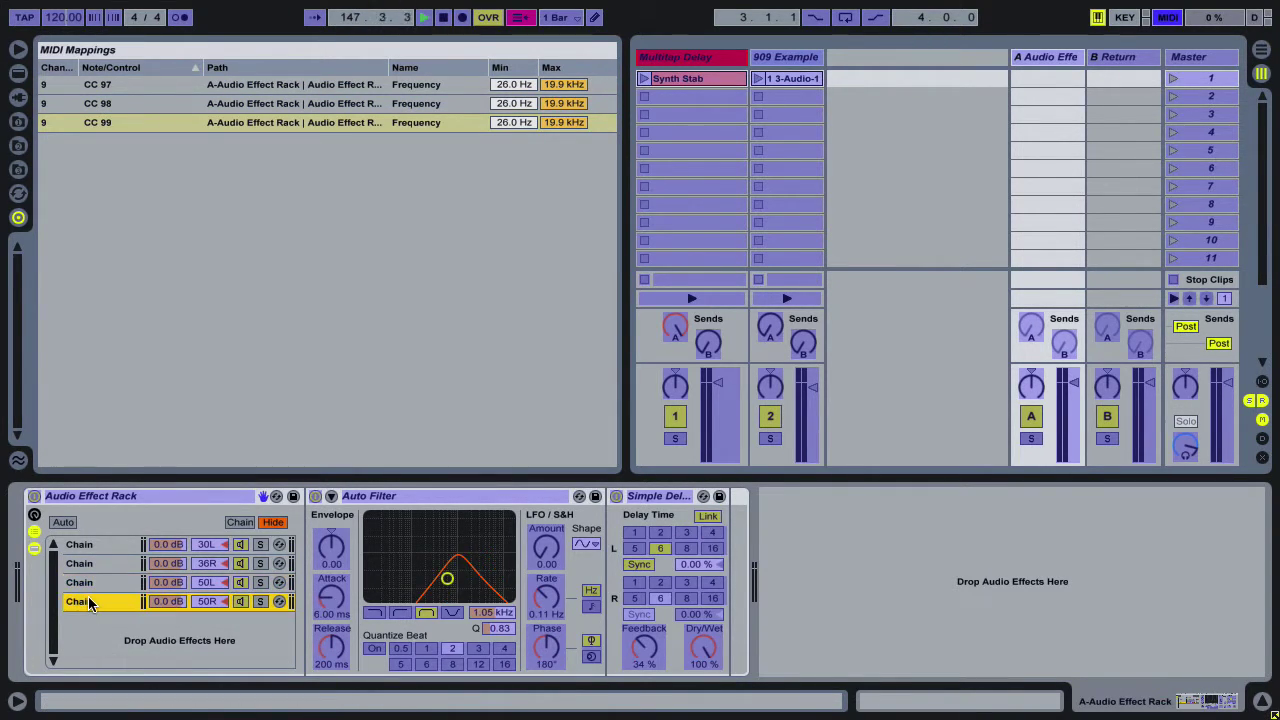
click(486, 615)
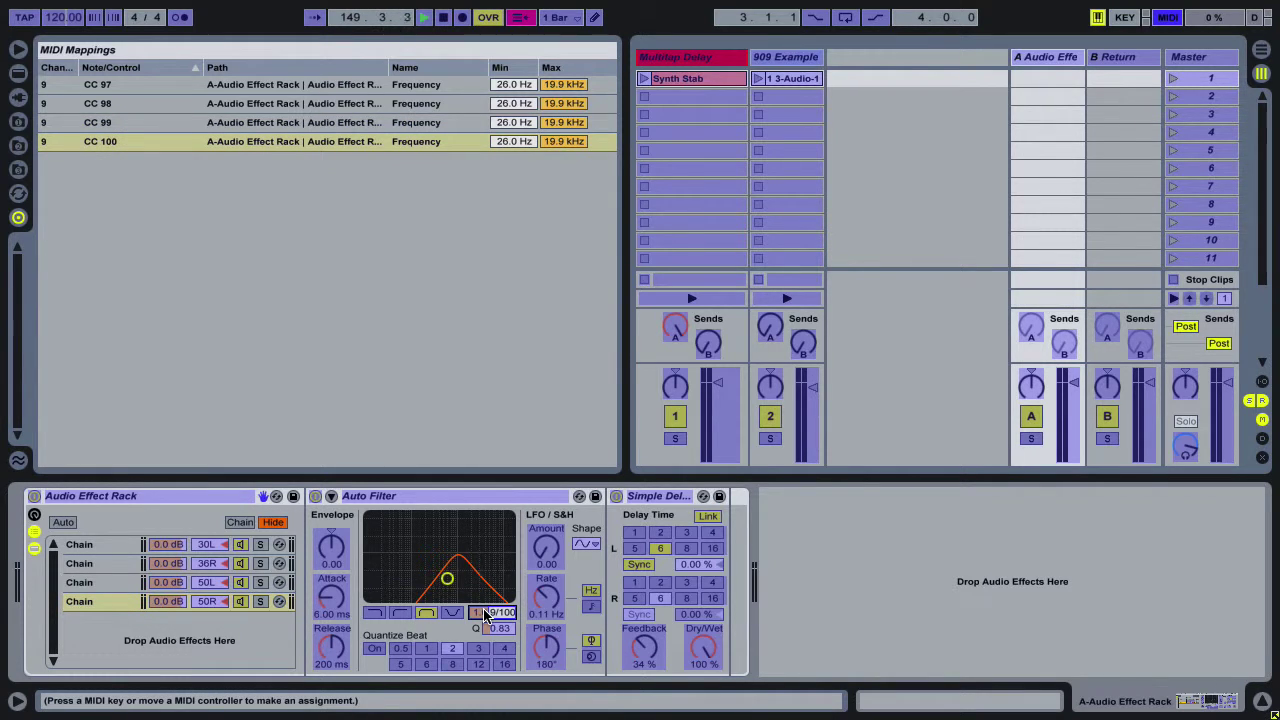
- Map the four chains' Simple Delay left delay time to CC 89, 90, 91 and 92
click(104, 542)
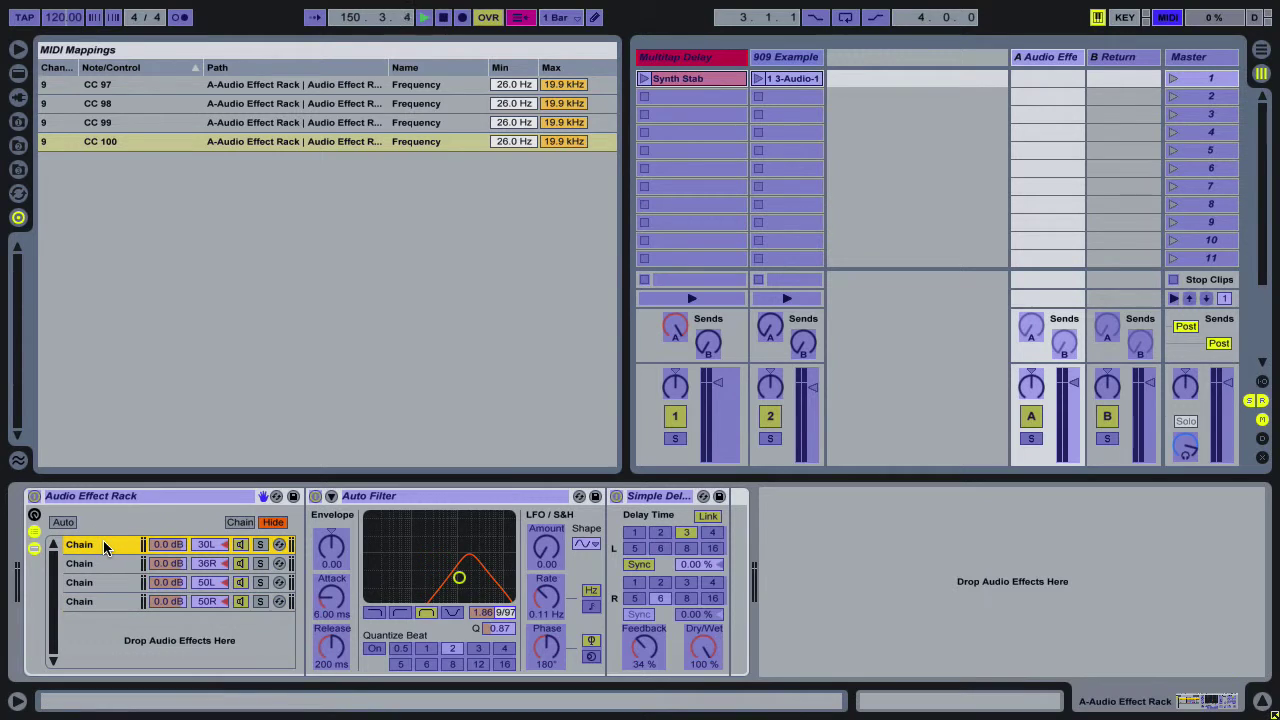
click(679, 541)
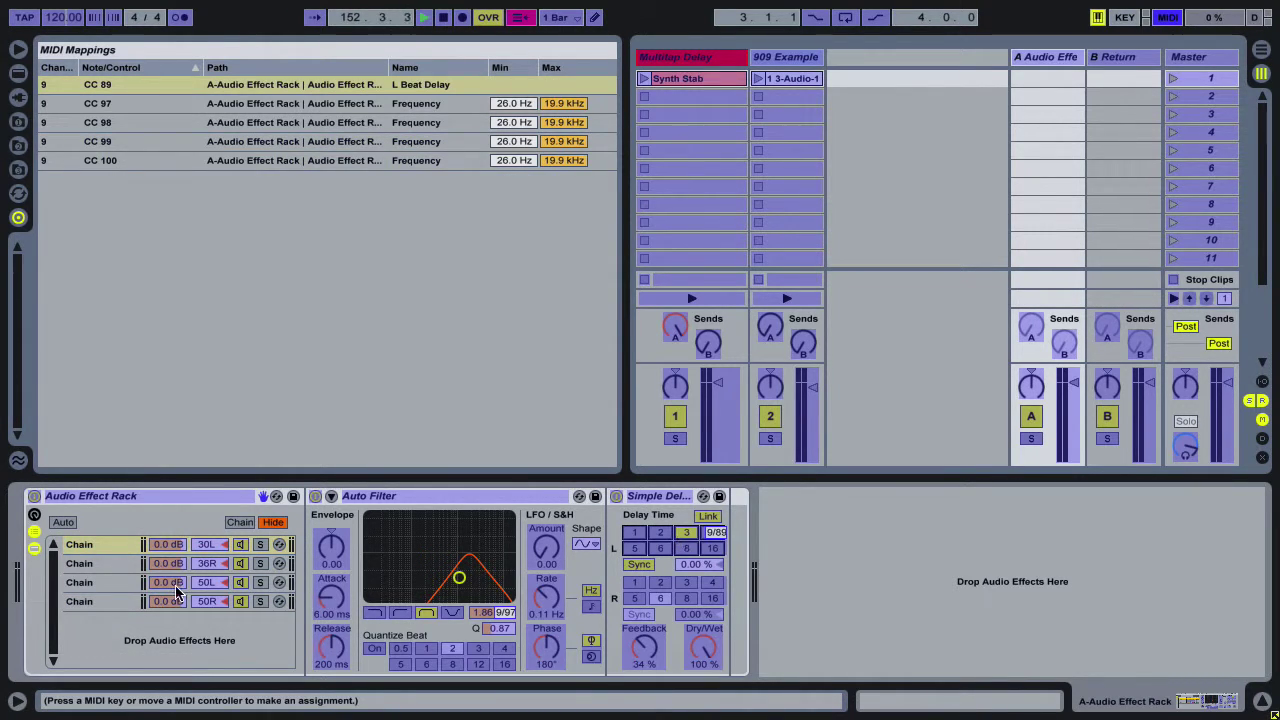
click(105, 566)
click(687, 536)
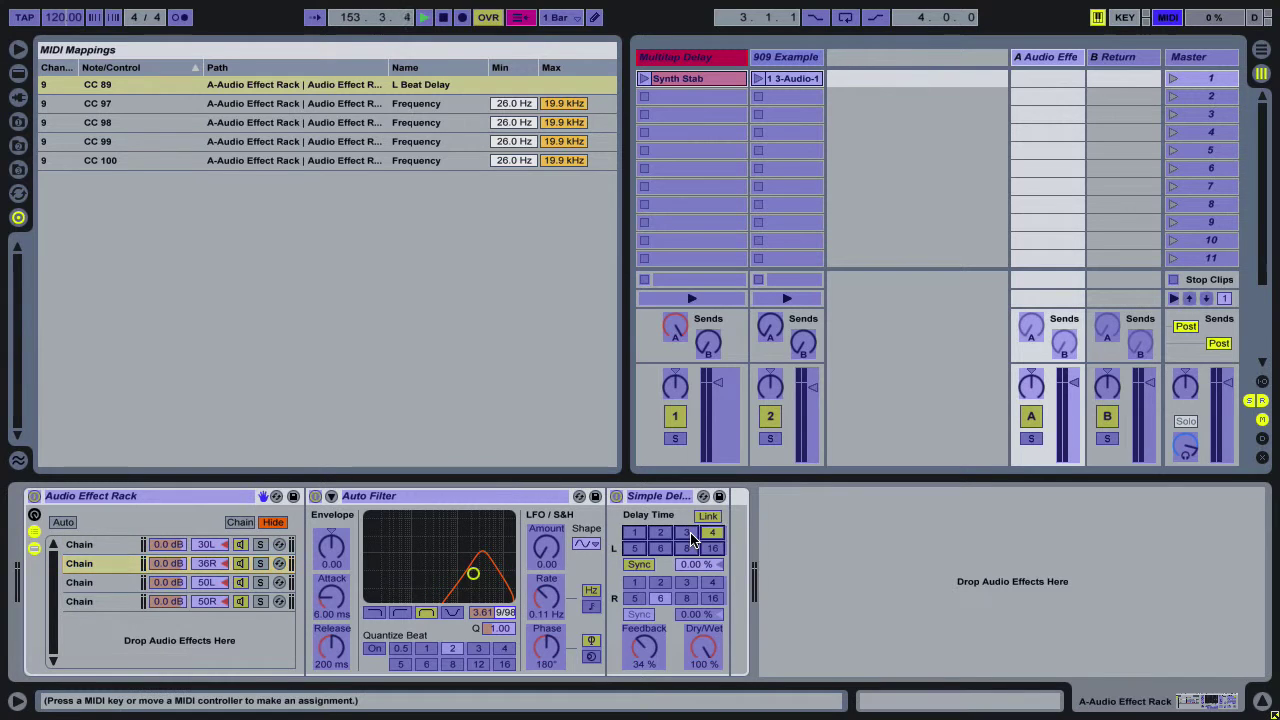
click(80, 582)
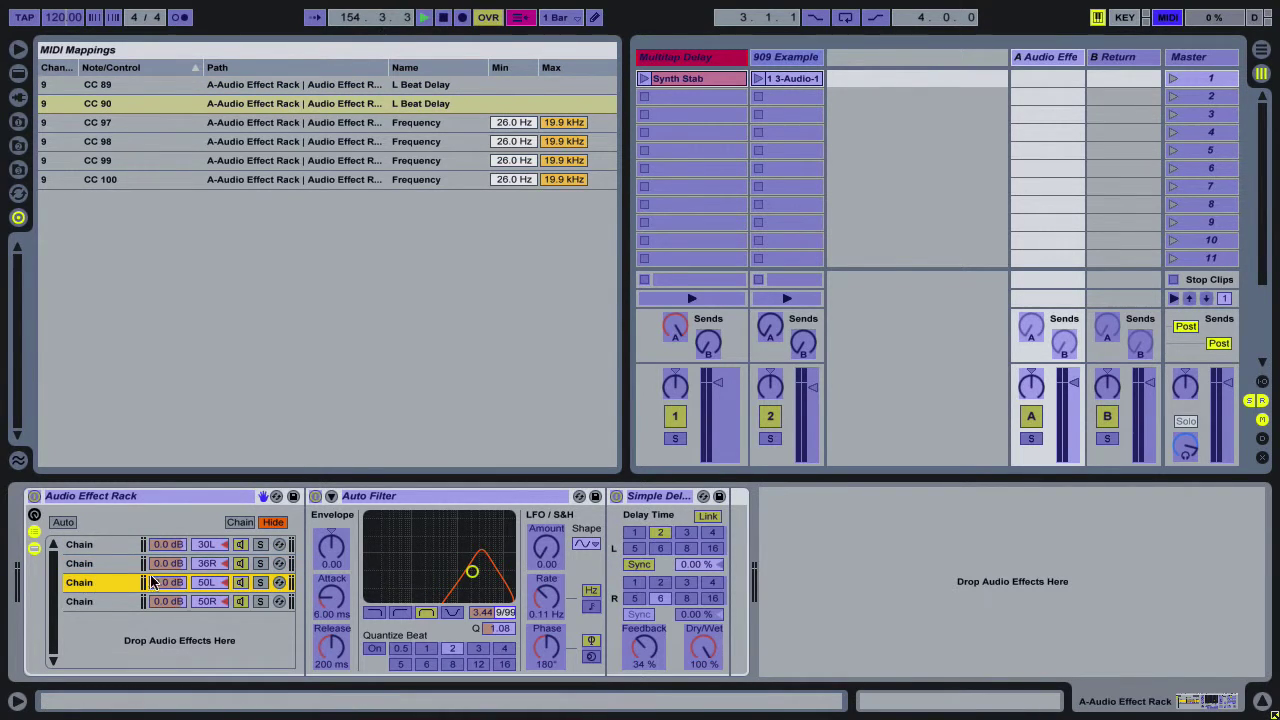
click(675, 545)
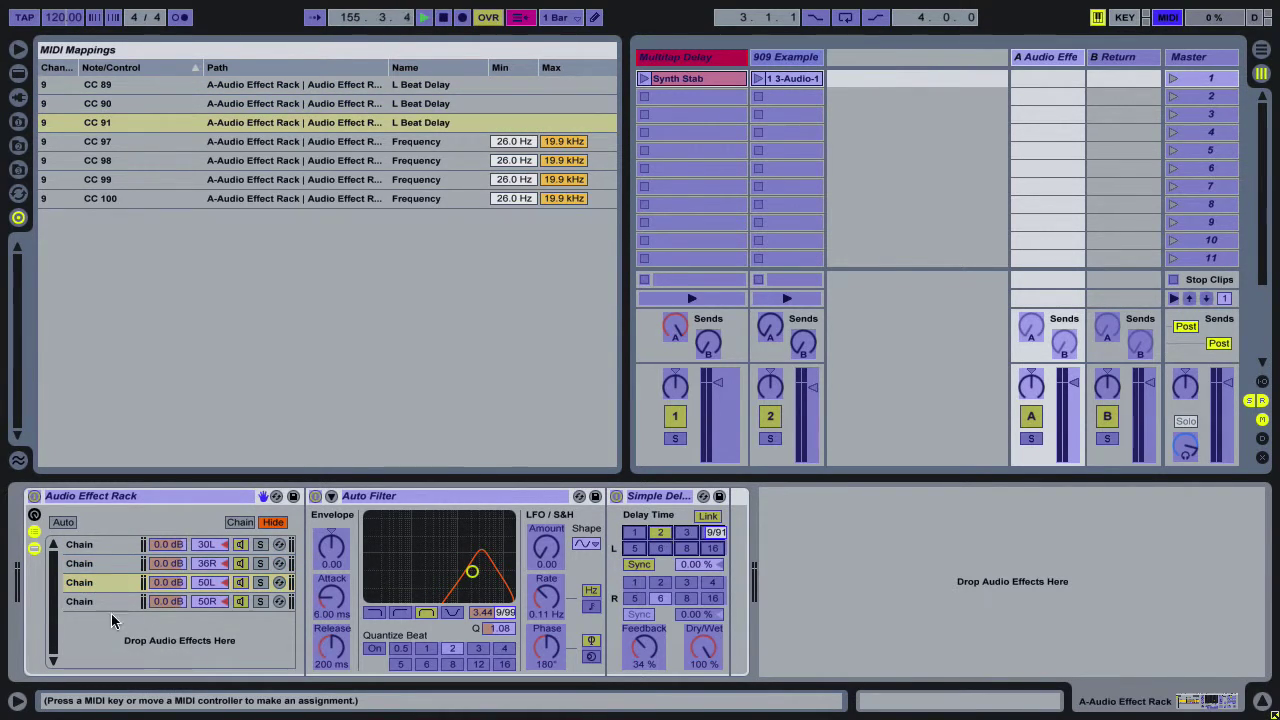
click(93, 604)
click(701, 536)
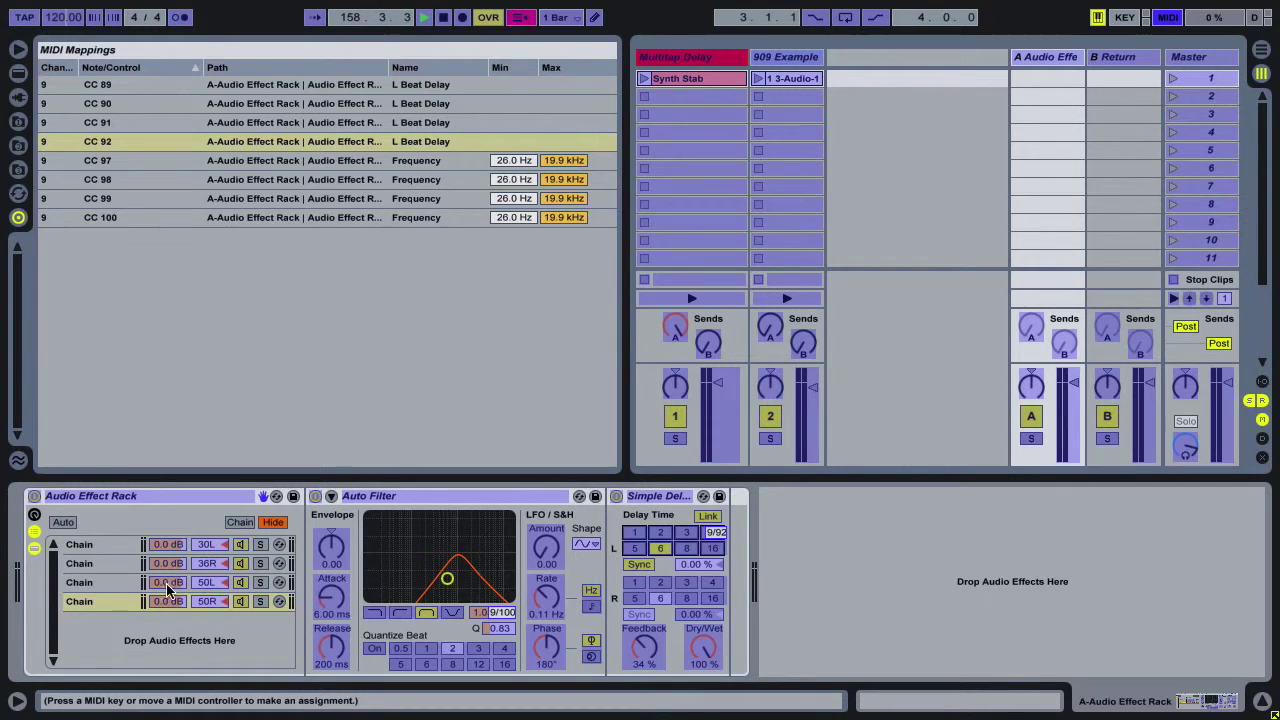
- Assign each chain's Simple Delay Feedback to CC 81 or CC 82, ranging 0–95%
click(81, 543)
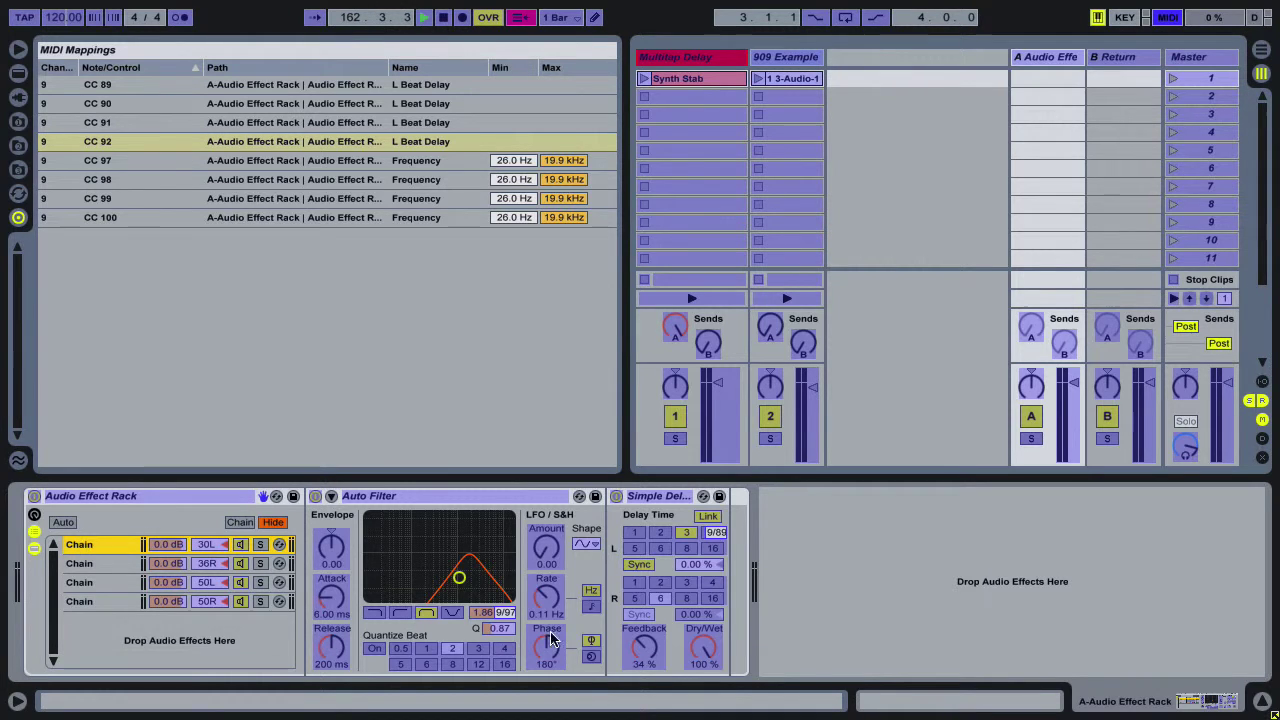
click(641, 650)
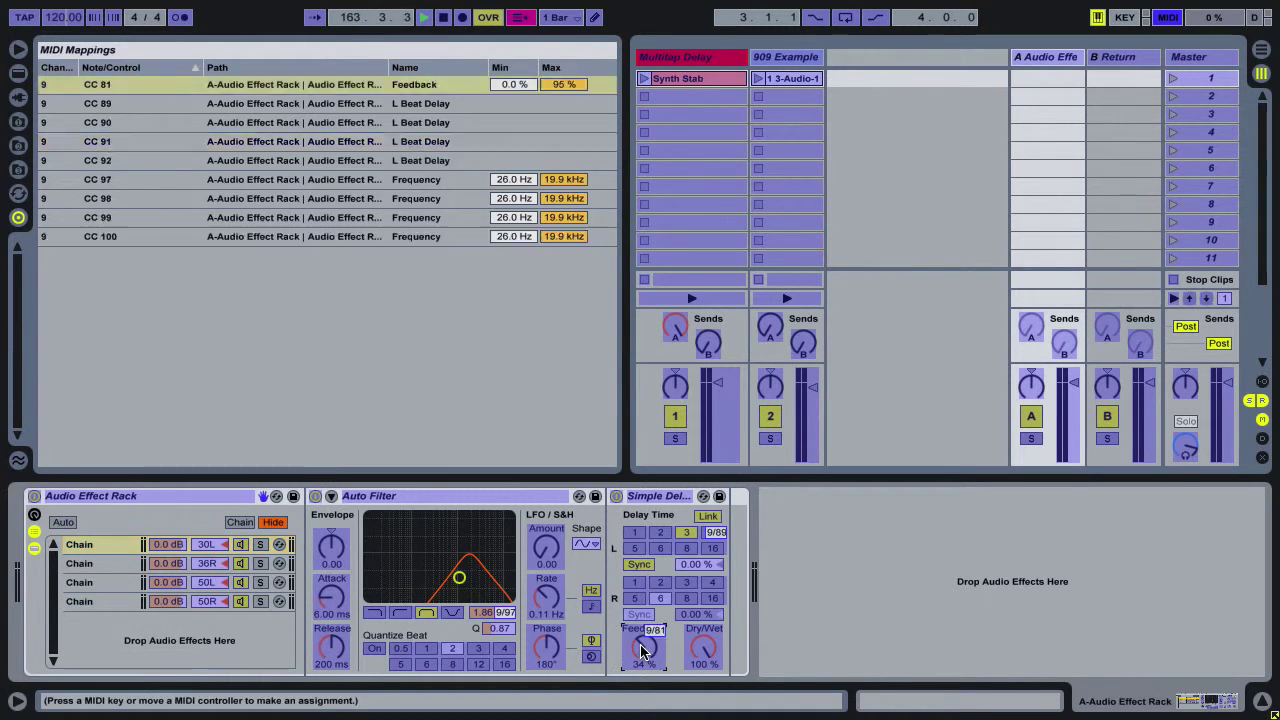
click(86, 572)
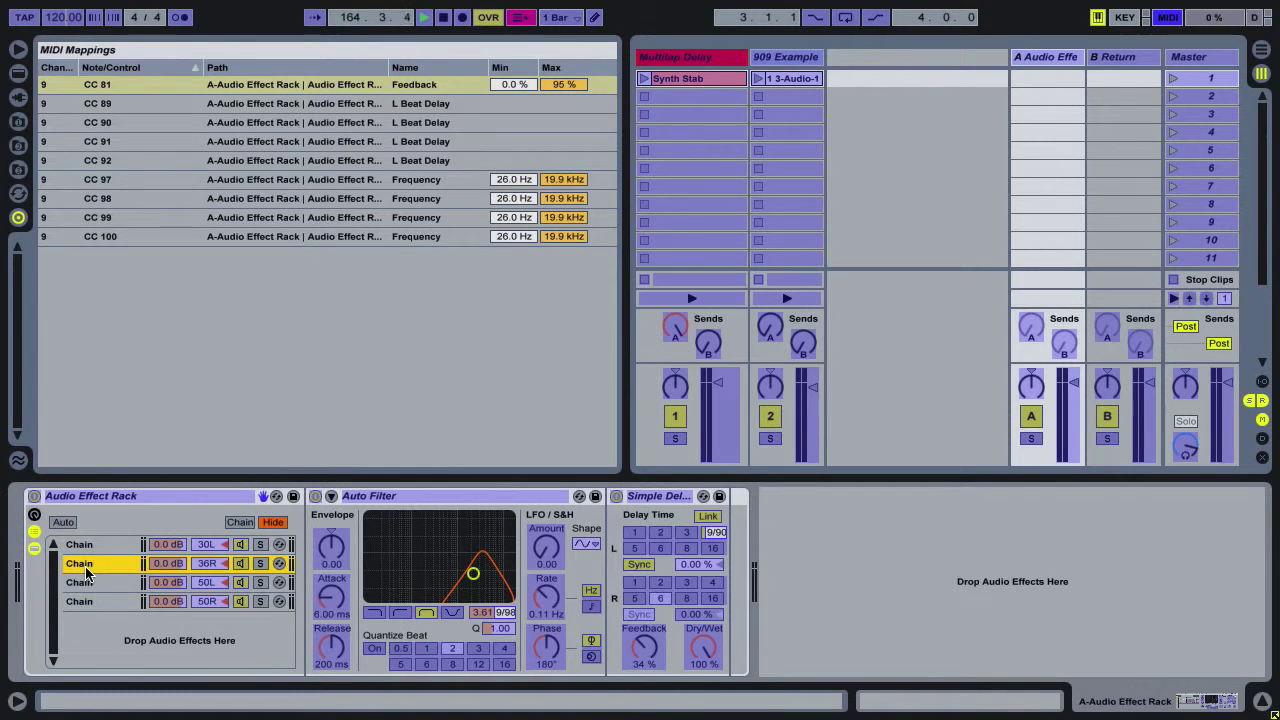
click(650, 648)
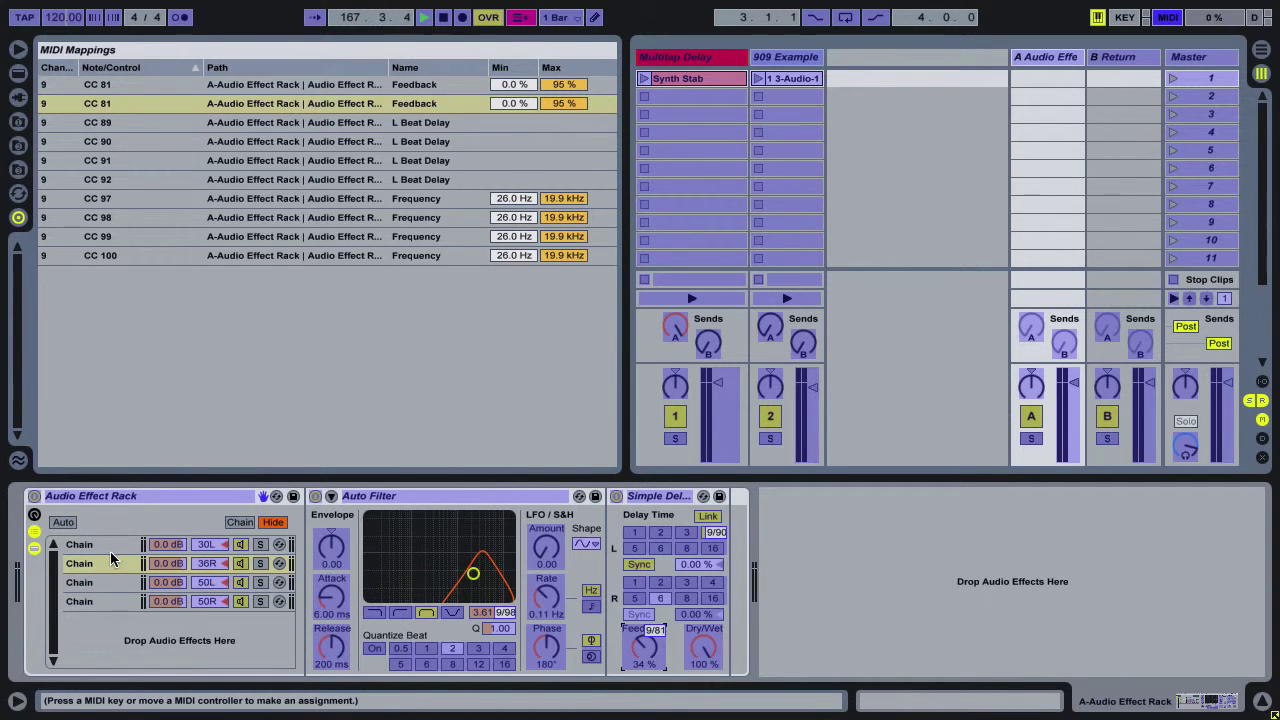
click(108, 589)
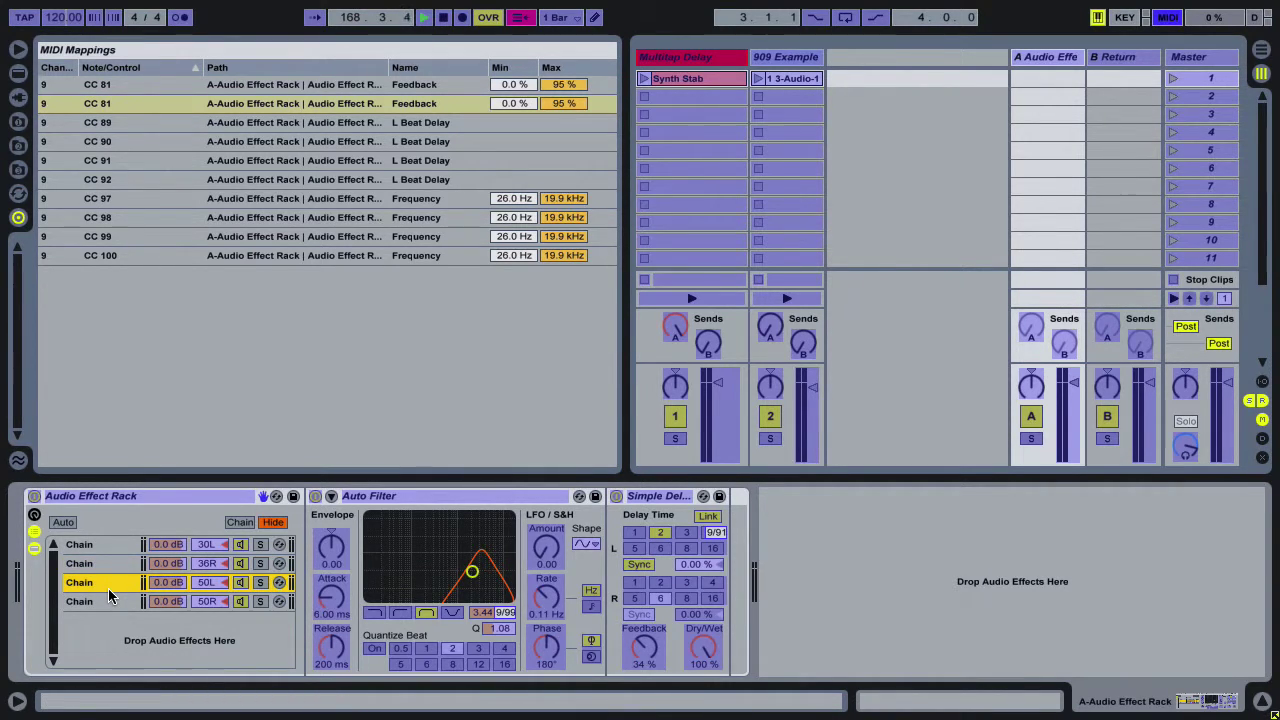
click(646, 658)
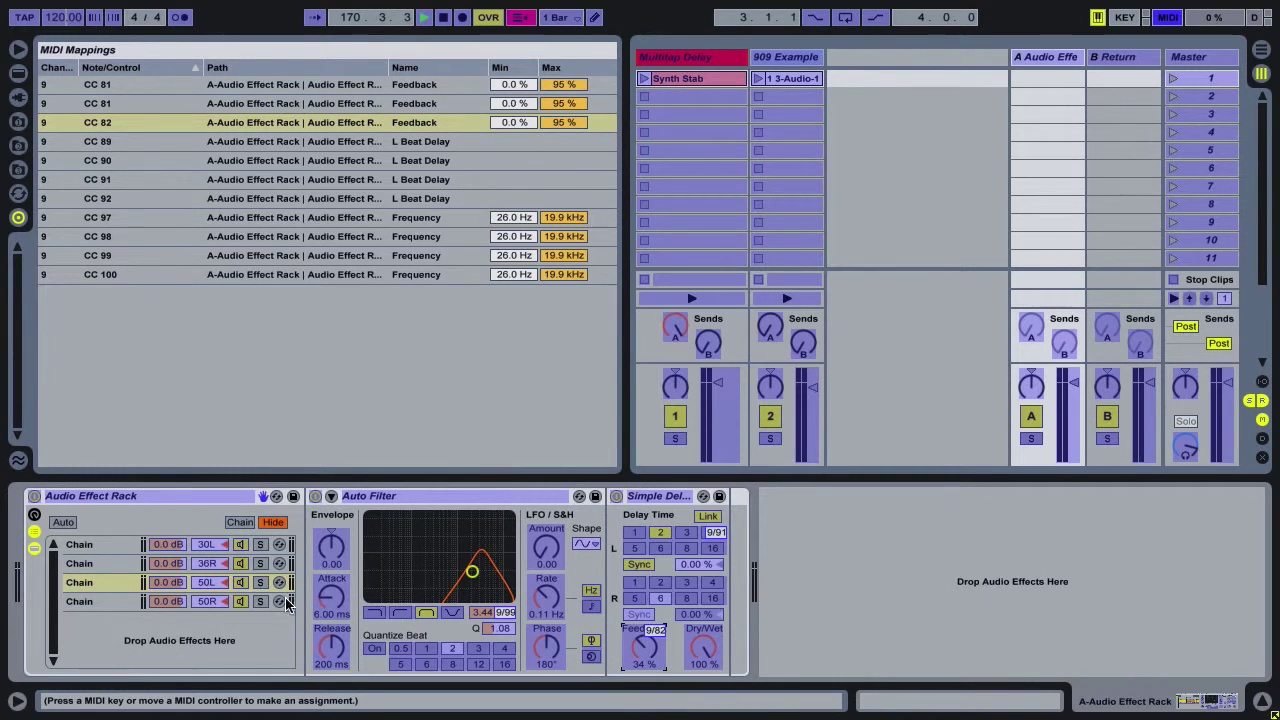
click(99, 607)
click(643, 657)
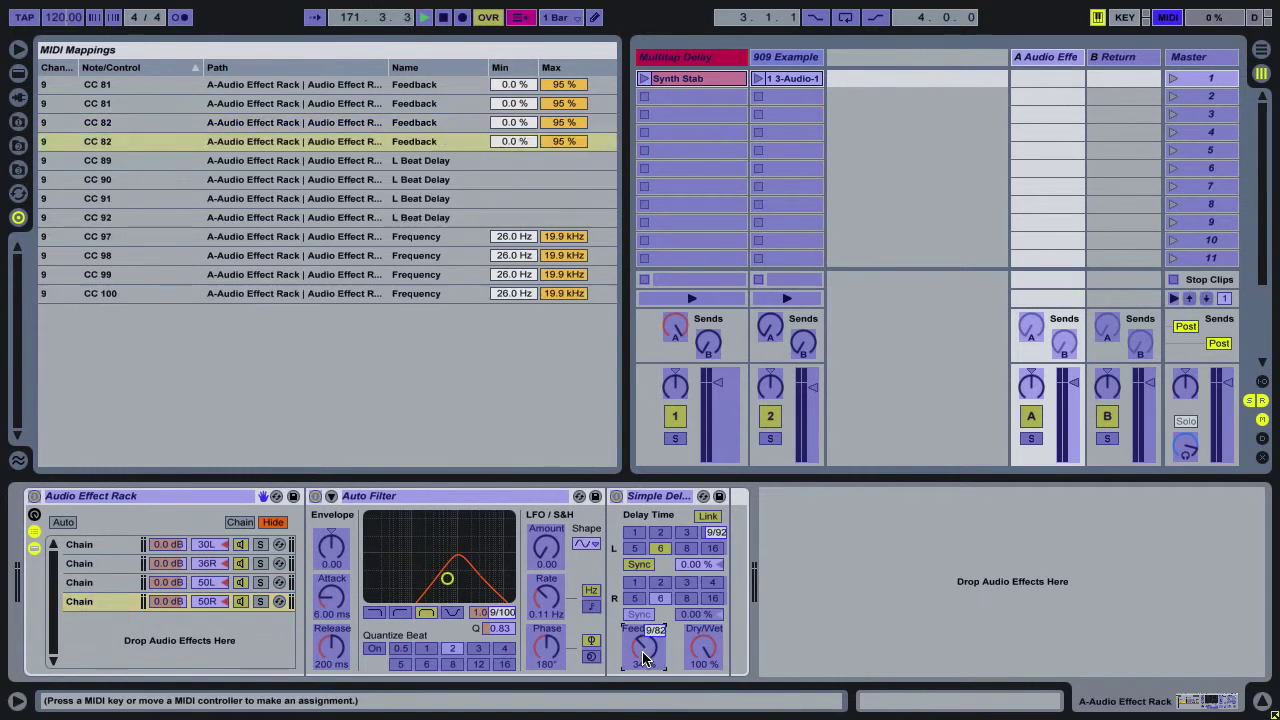
- Leave MIDI Map mode, launch Synth Stab, and show Return A's rack with its first chain selected
click(1168, 18)
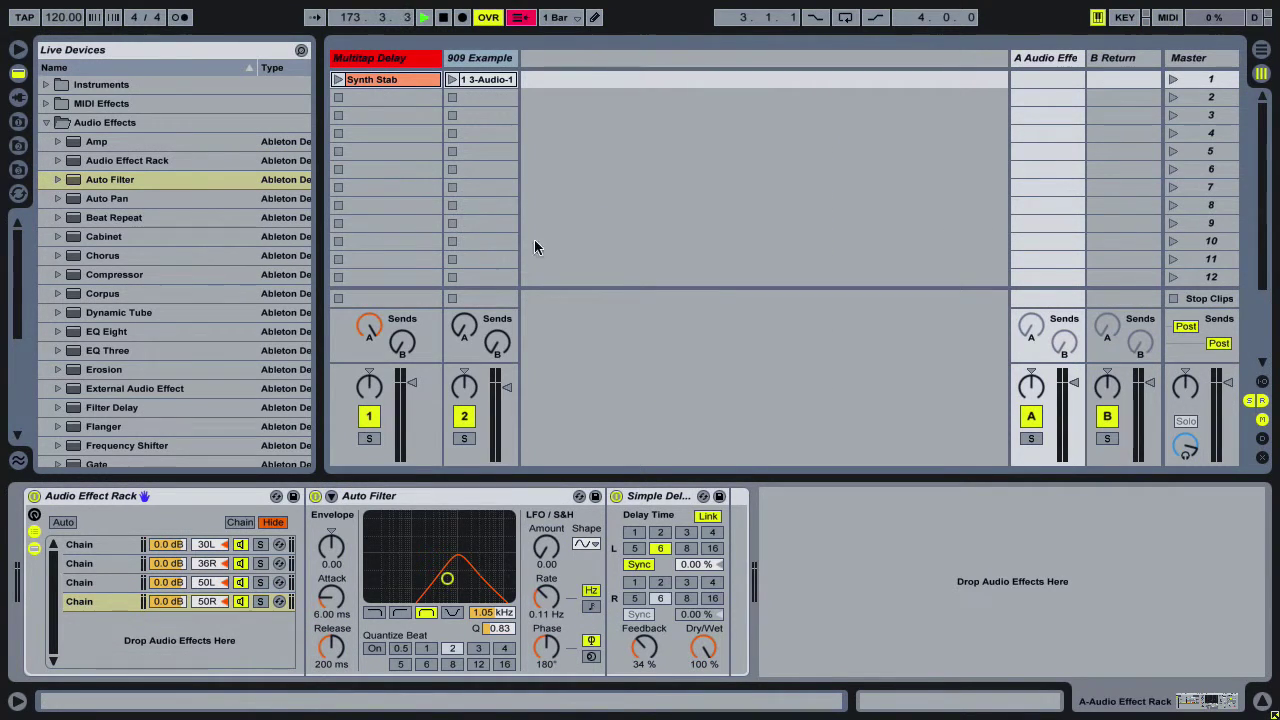
click(339, 80)
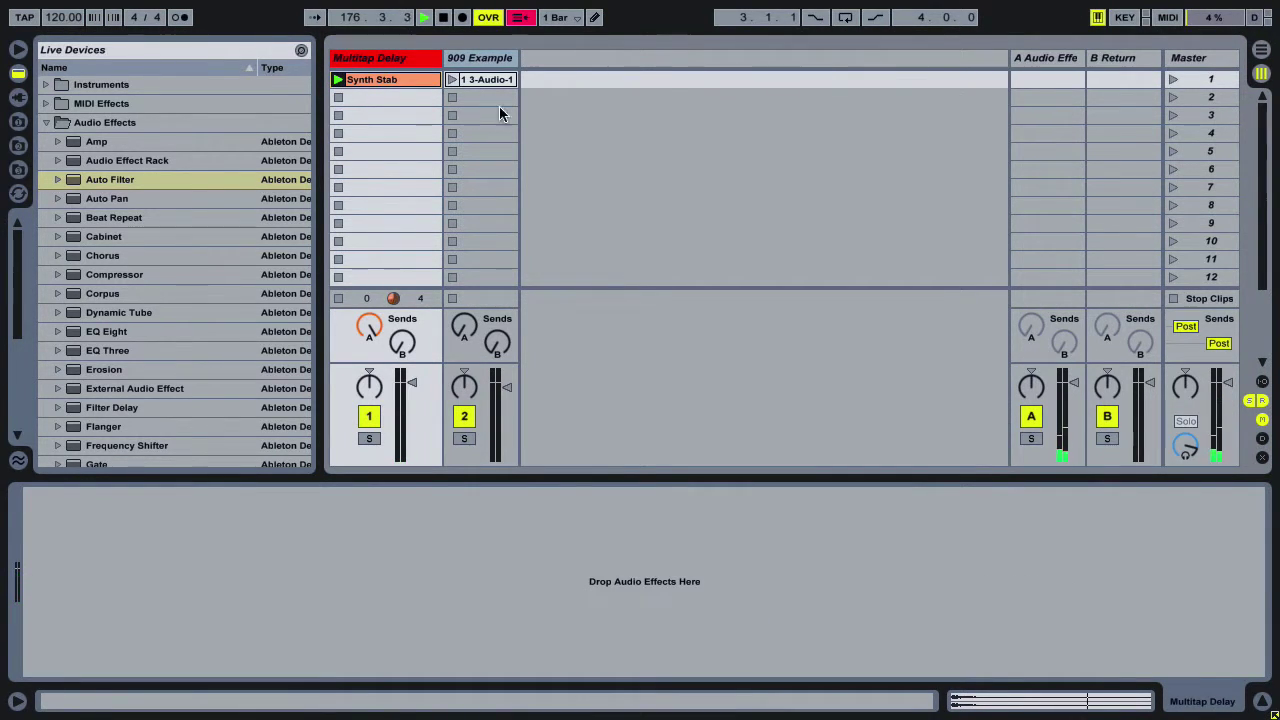
click(1041, 60)
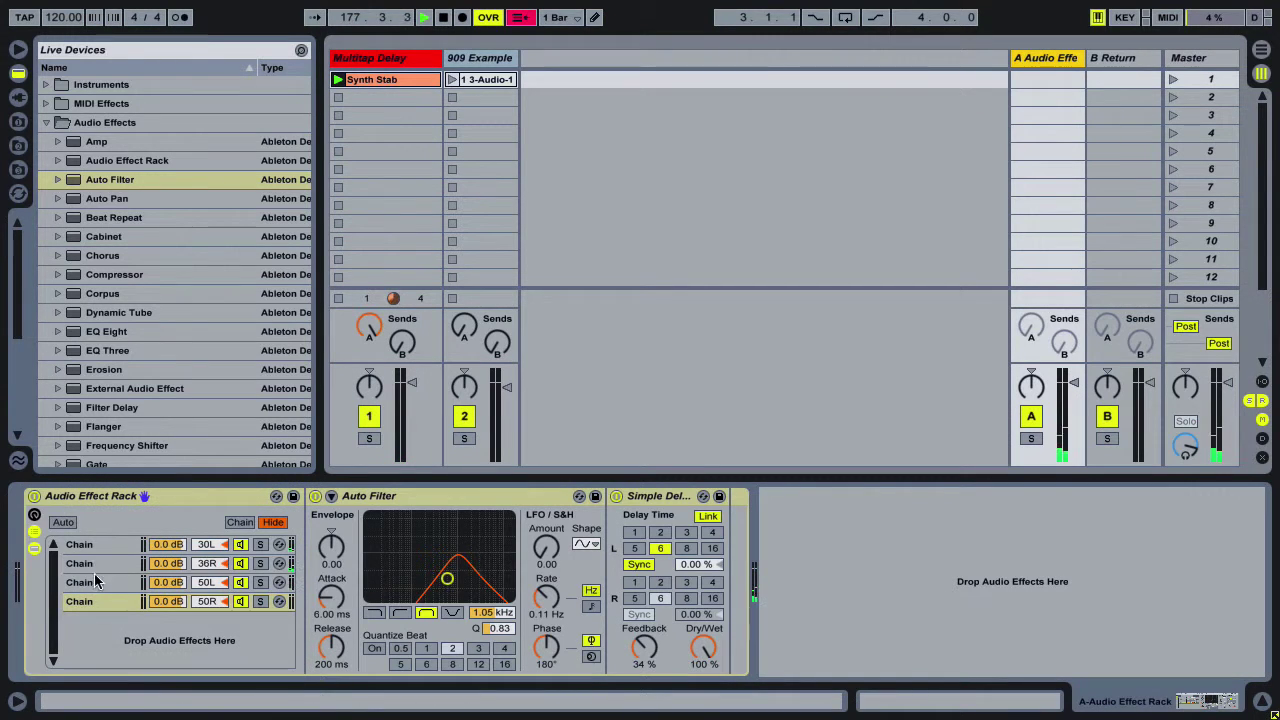
click(110, 542)
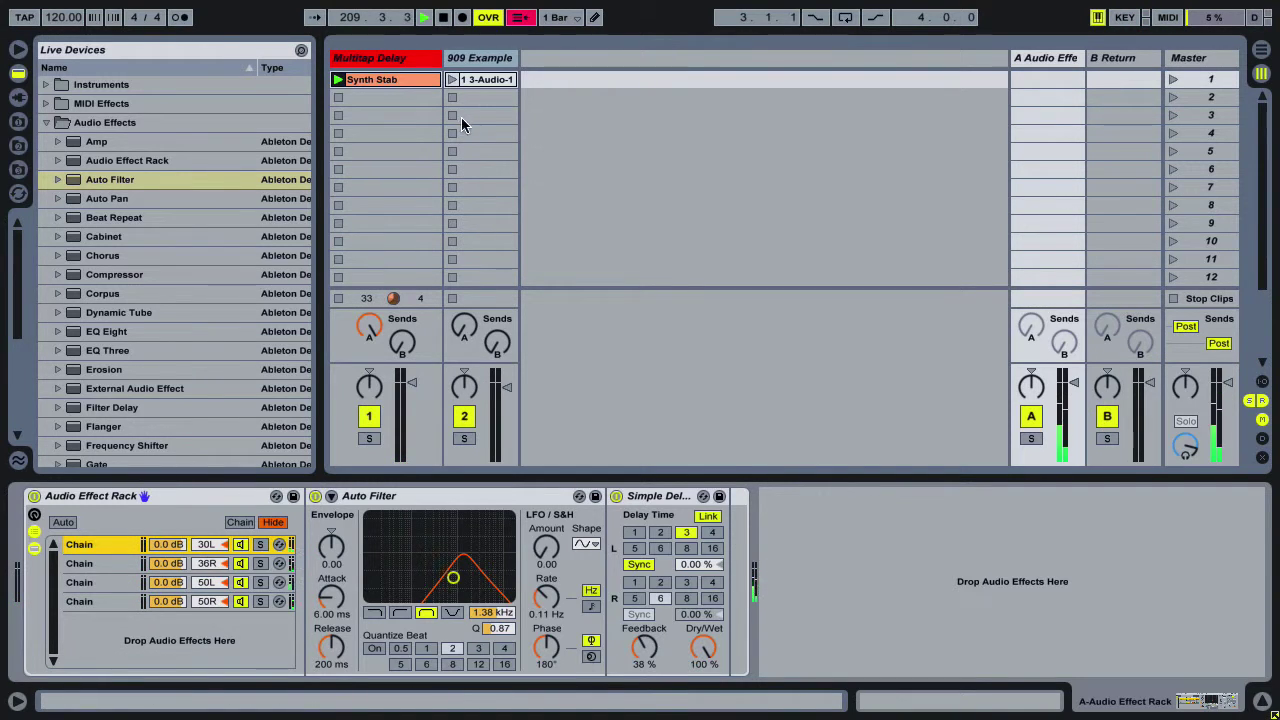
- Play the 909 Example clip alongside Synth Stab, then stop all playback
click(452, 80)
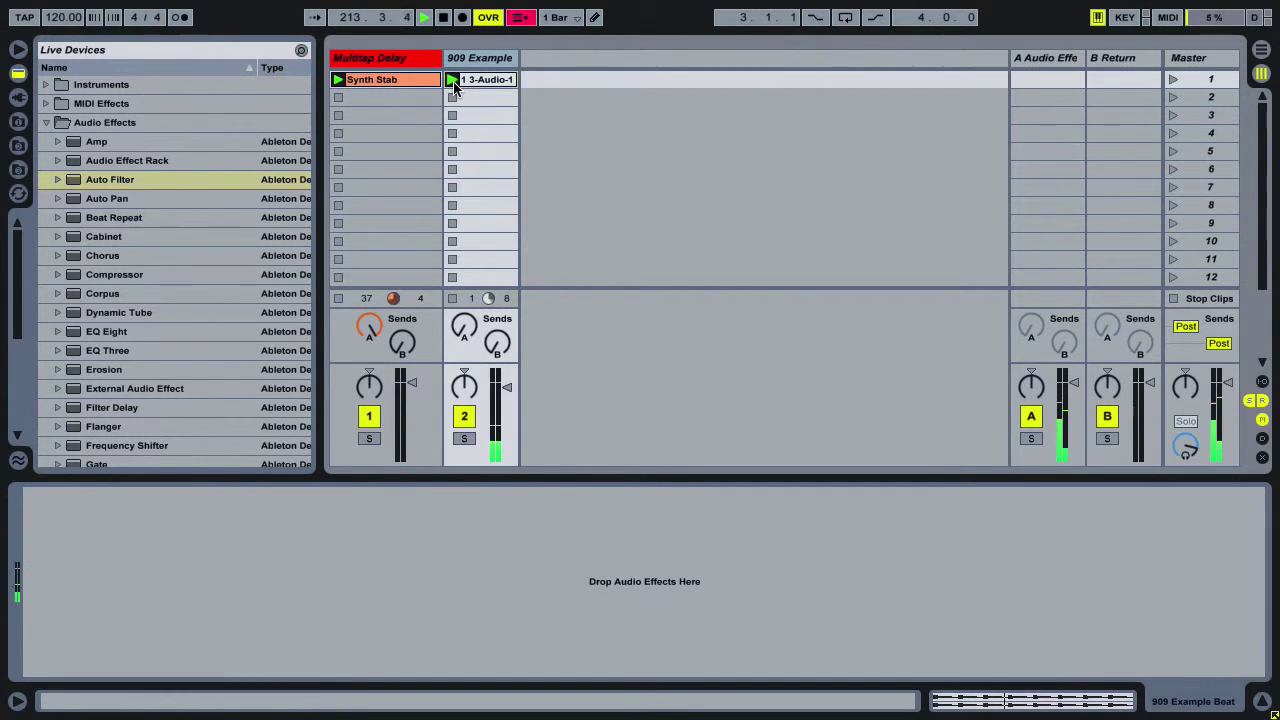
click(1175, 299)
click(810, 223)
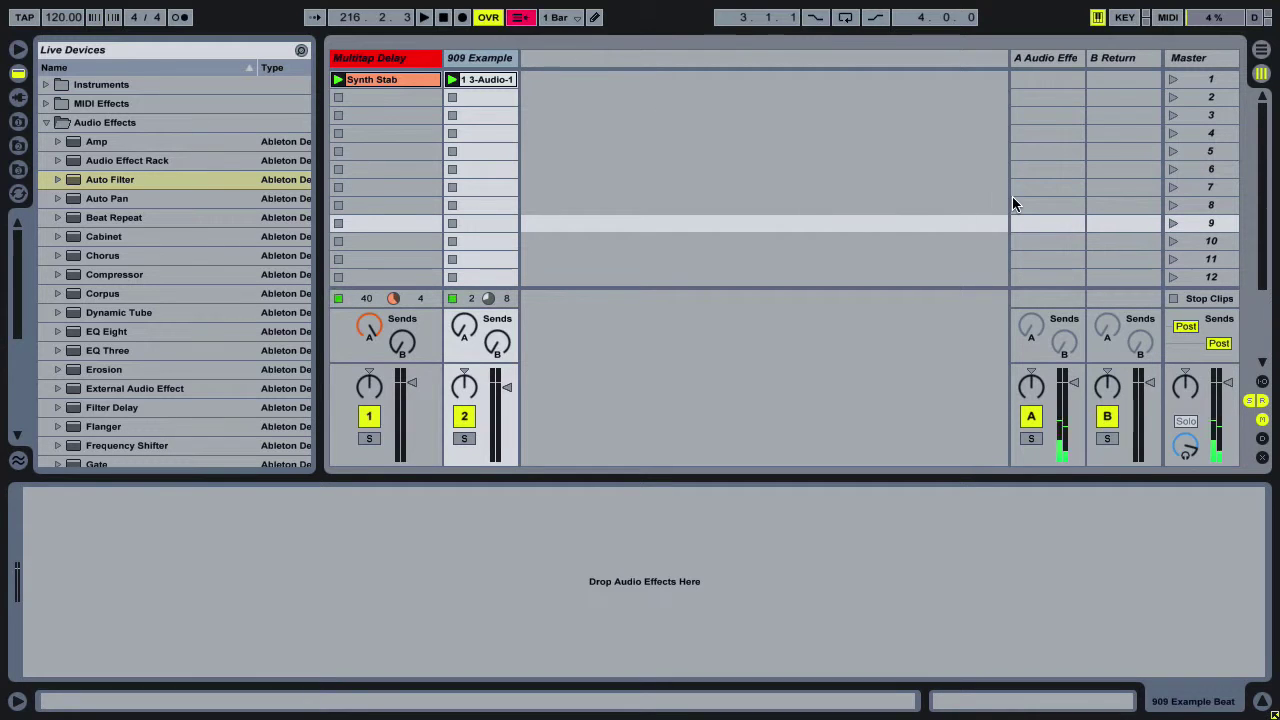
- Stop all clips, show the I/O routing section with Multitap Delay selected, then display Return A's rack
click(1174, 298)
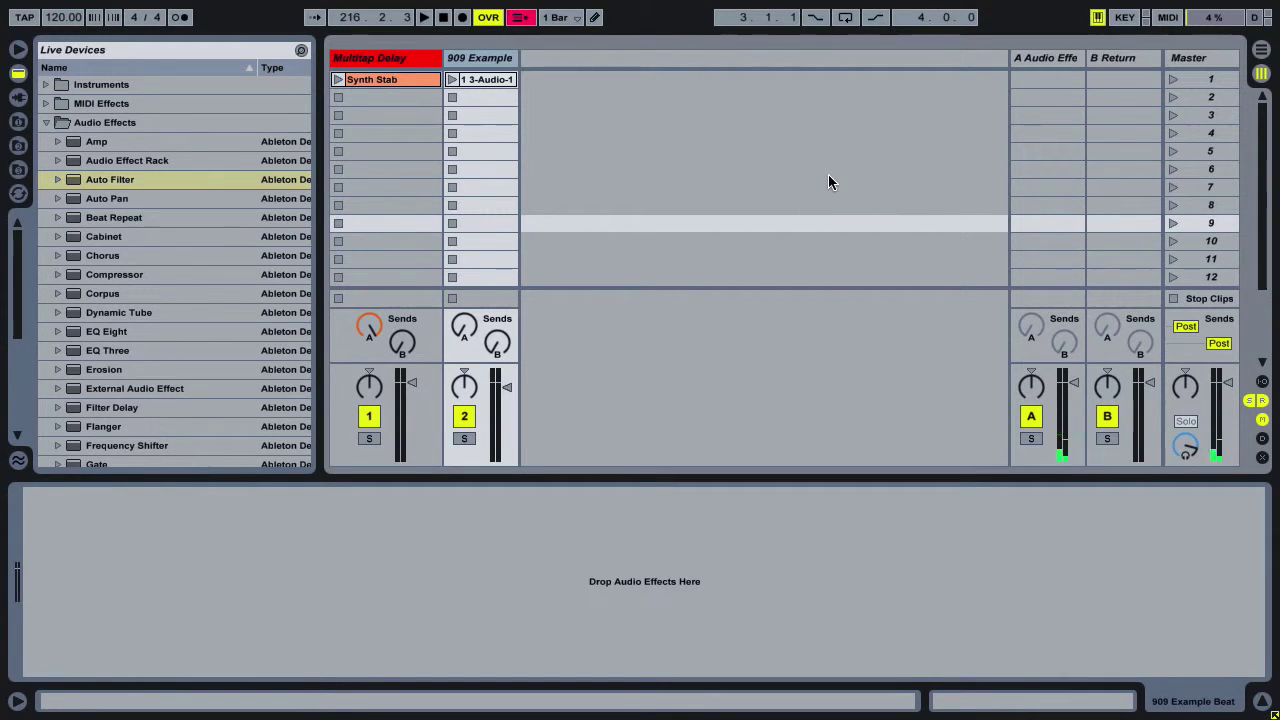
click(386, 57)
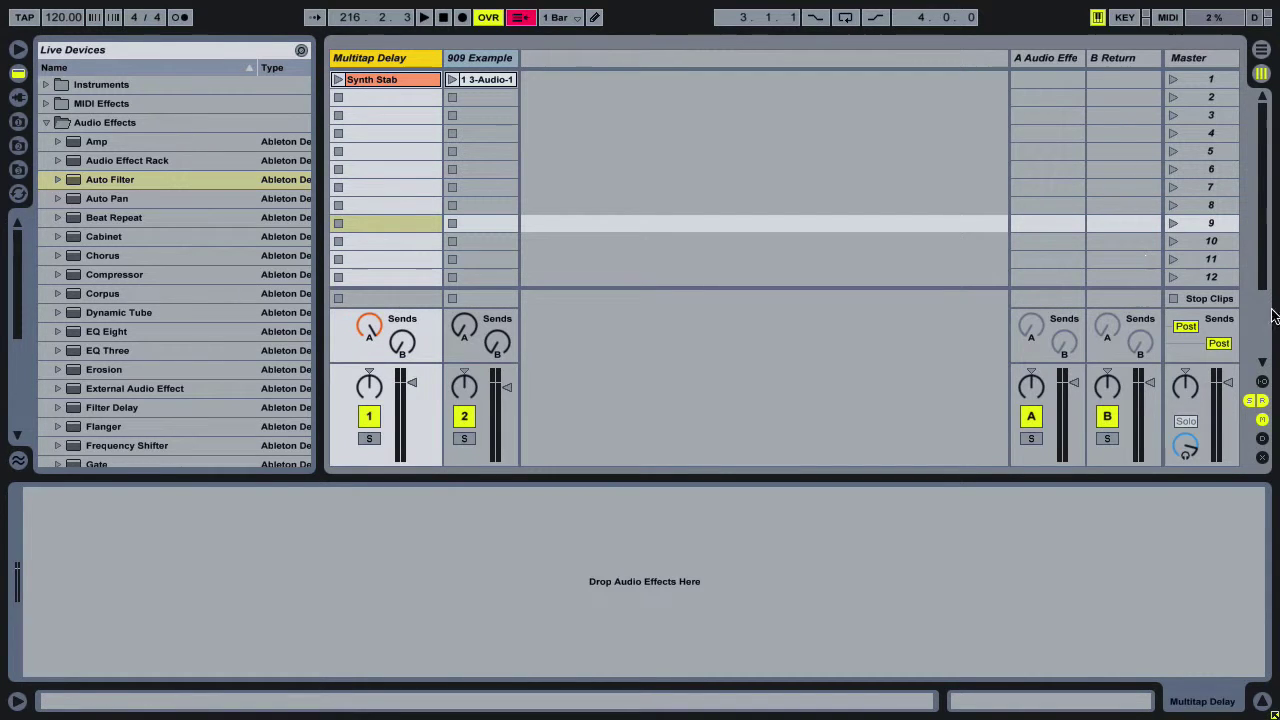
click(1262, 381)
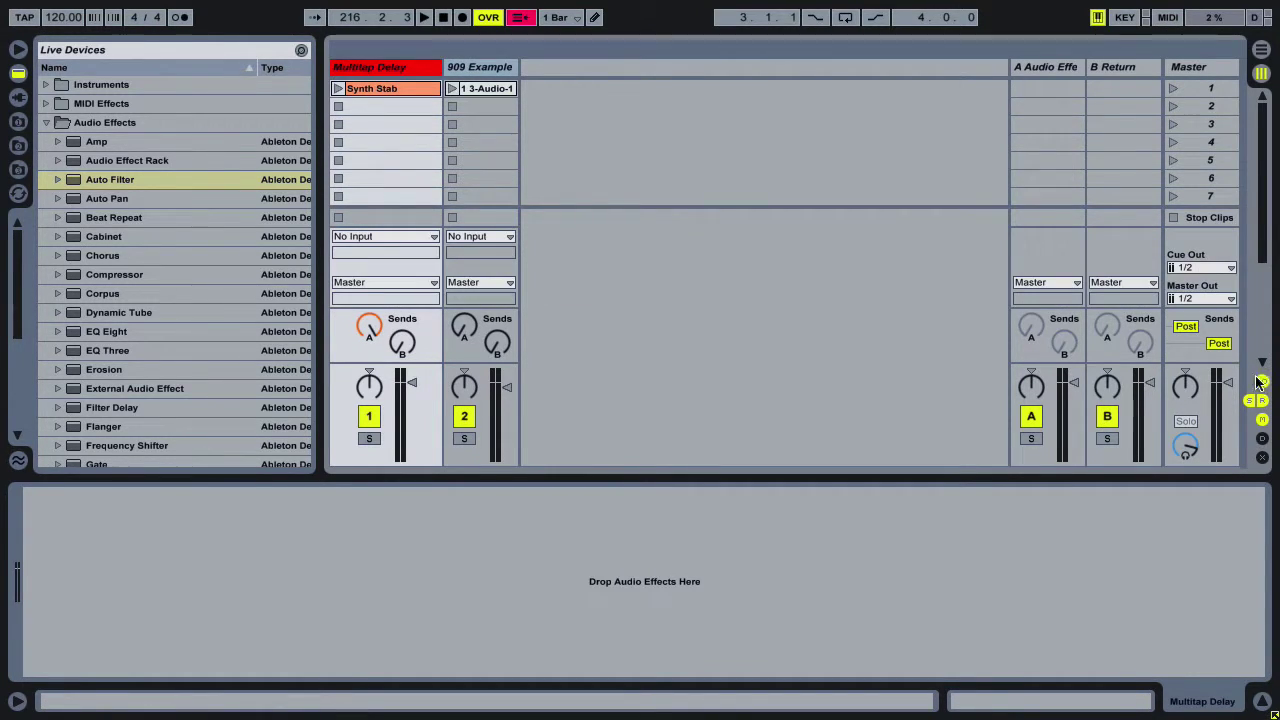
click(430, 283)
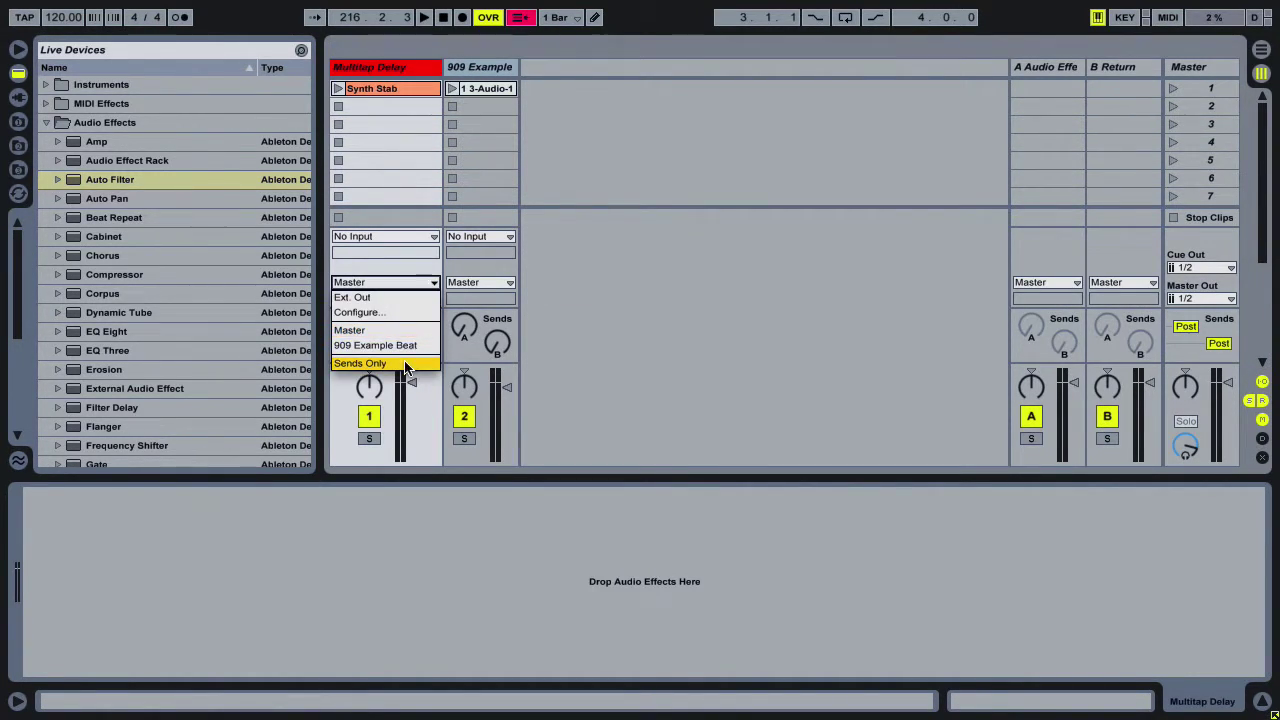
click(615, 335)
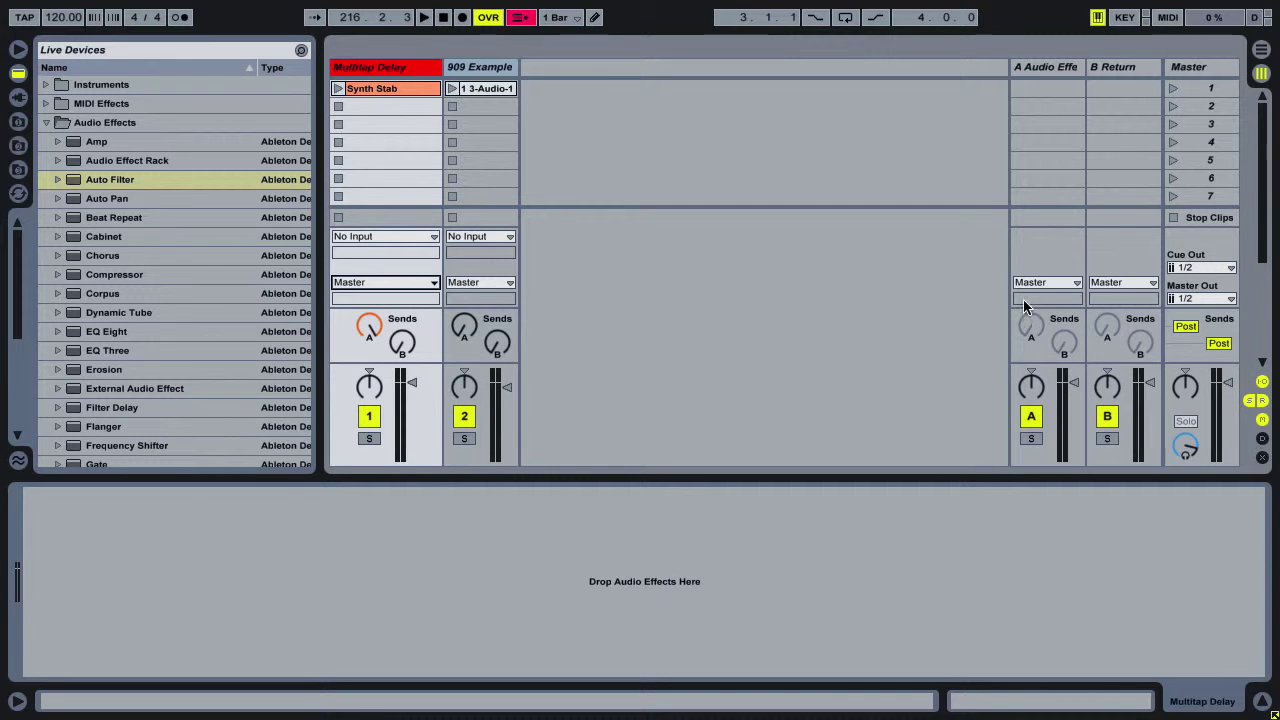
click(1049, 68)
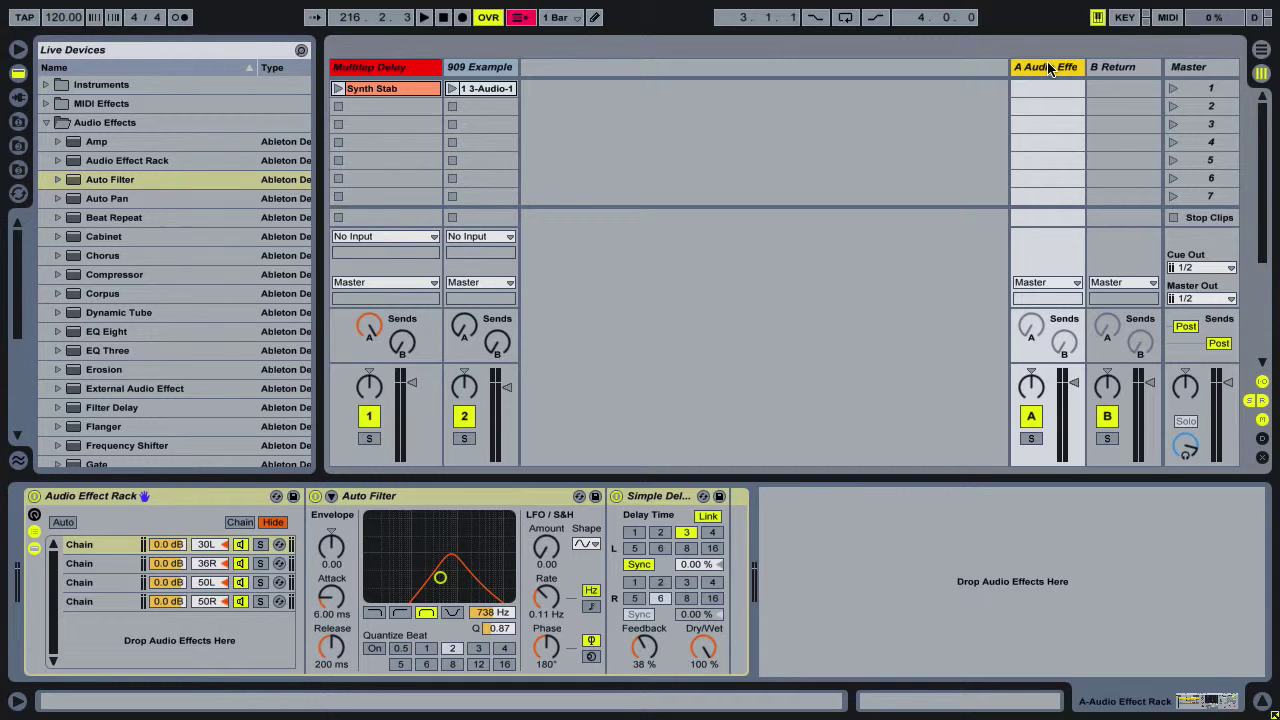
- Turn track 1's send A fully down
click(178, 488)
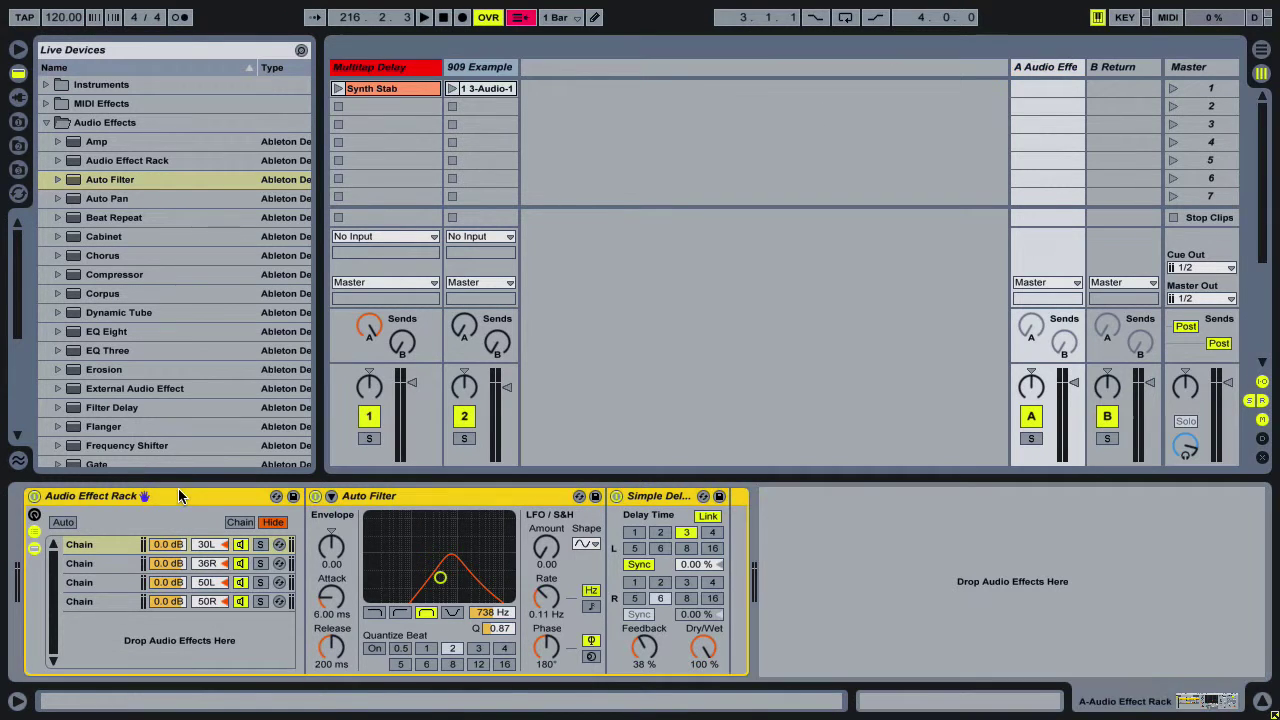
click(361, 331)
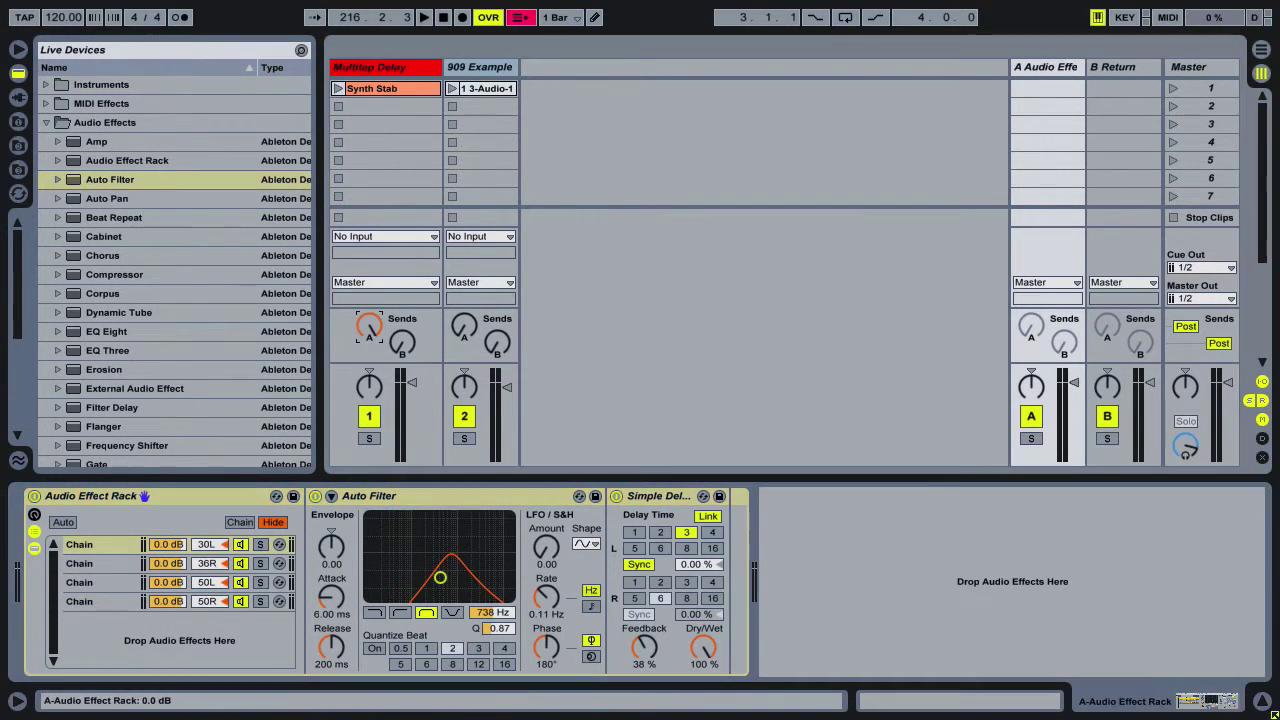
key(Delete)
- Paste the filter-and-delay rack onto the Multitap Delay track and audition it with Synth Stab
click(185, 496)
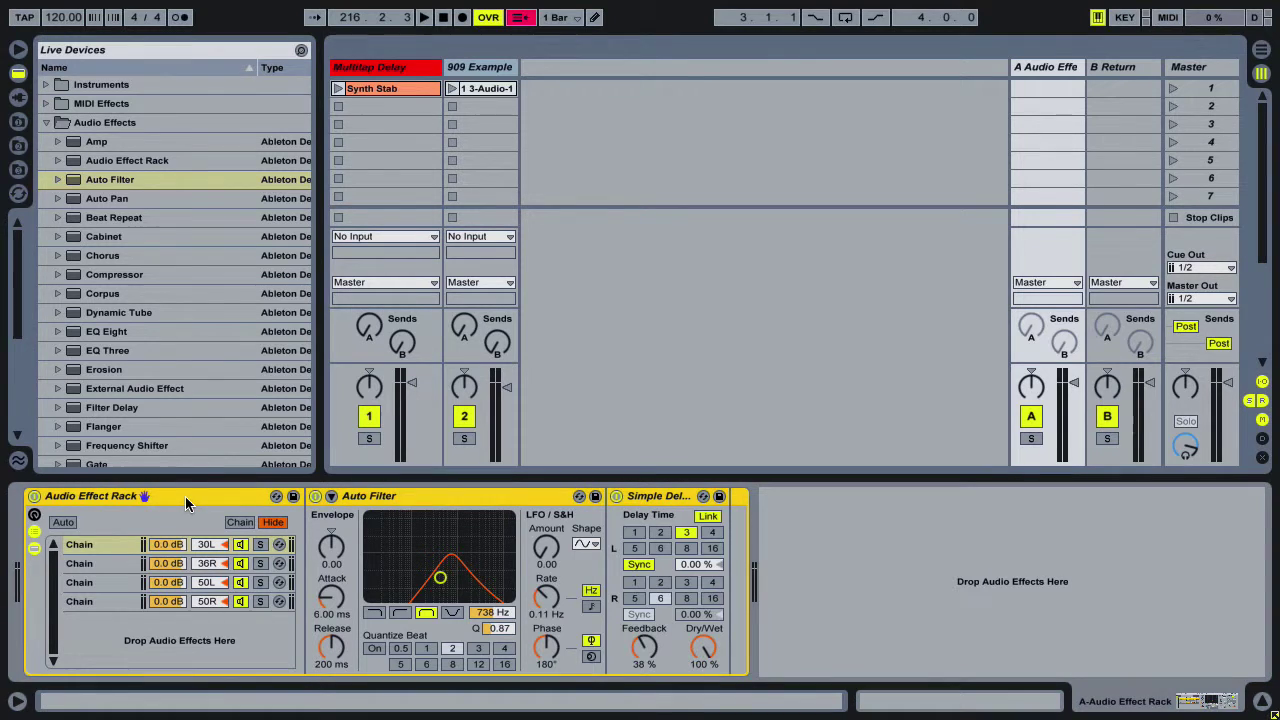
click(392, 73)
click(393, 520)
key(ctrl+v)
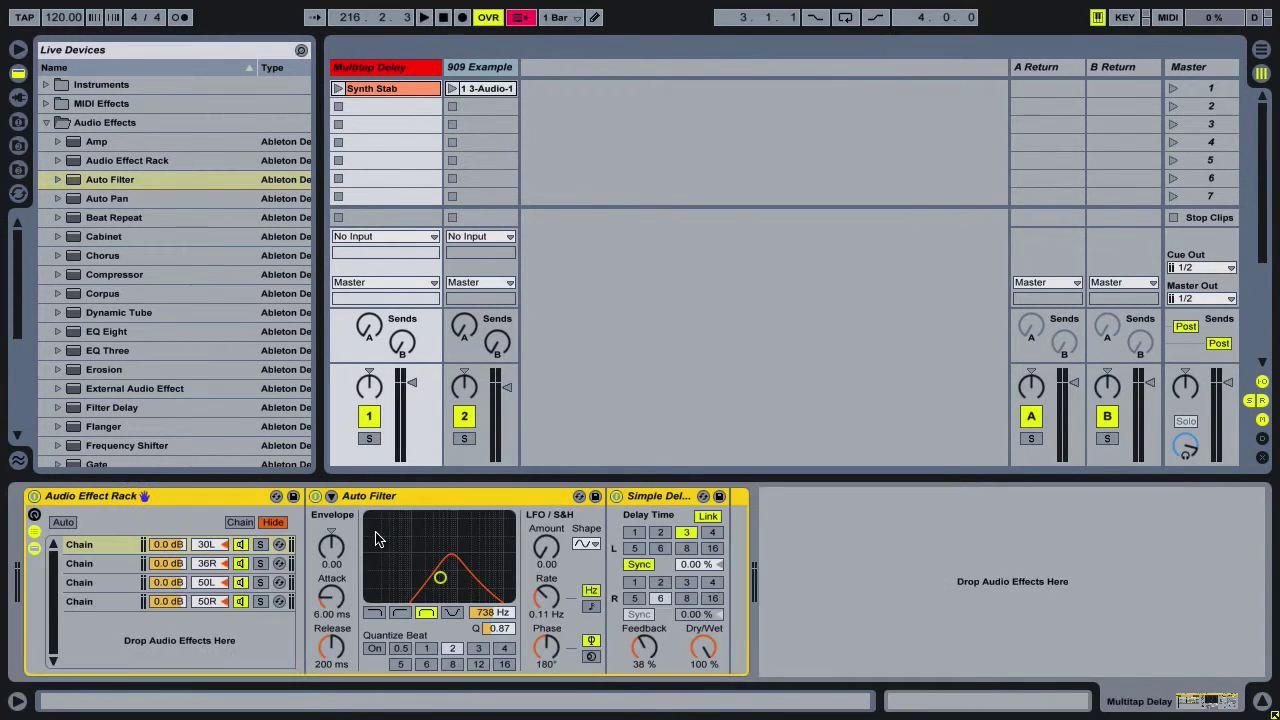
click(338, 89)
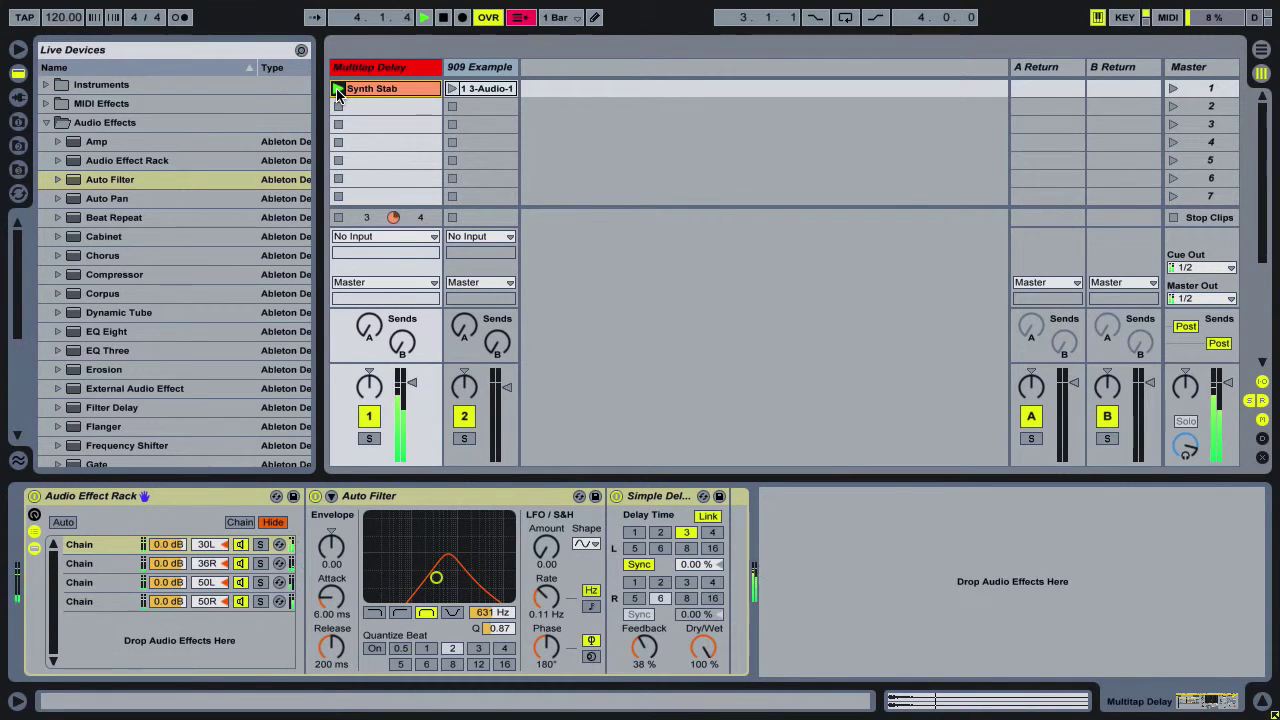
key(space)
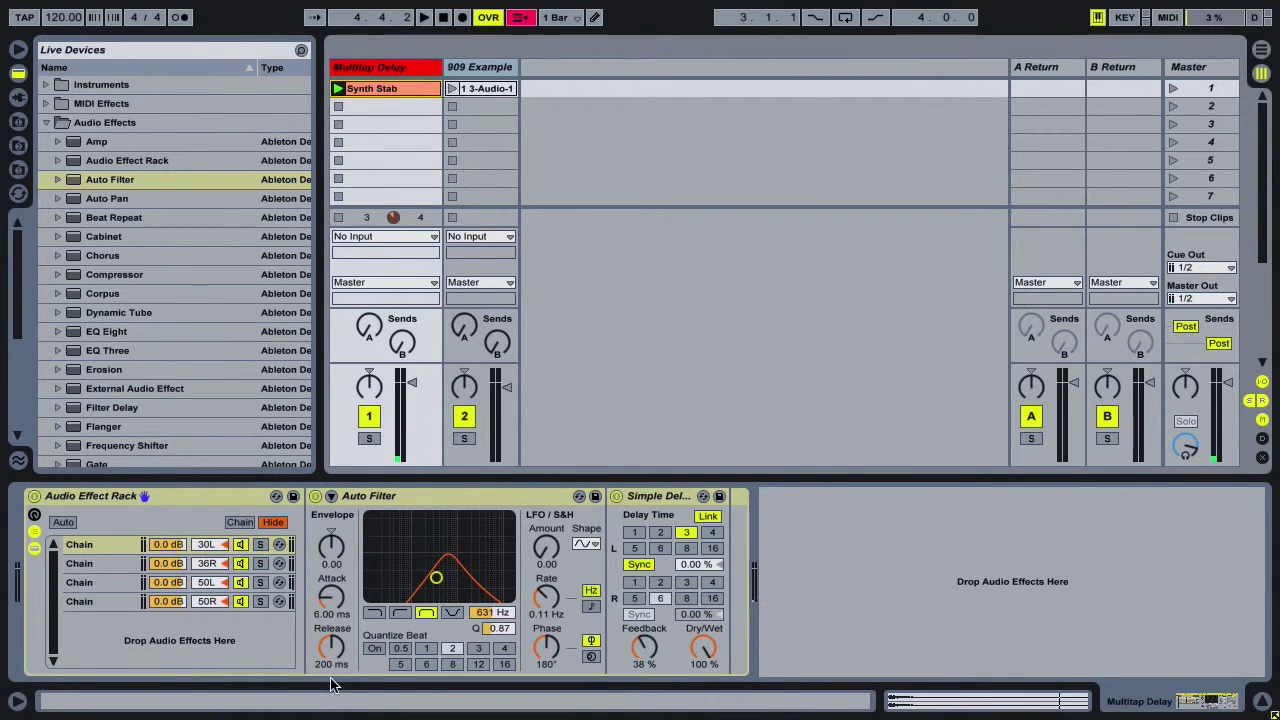
click(200, 497)
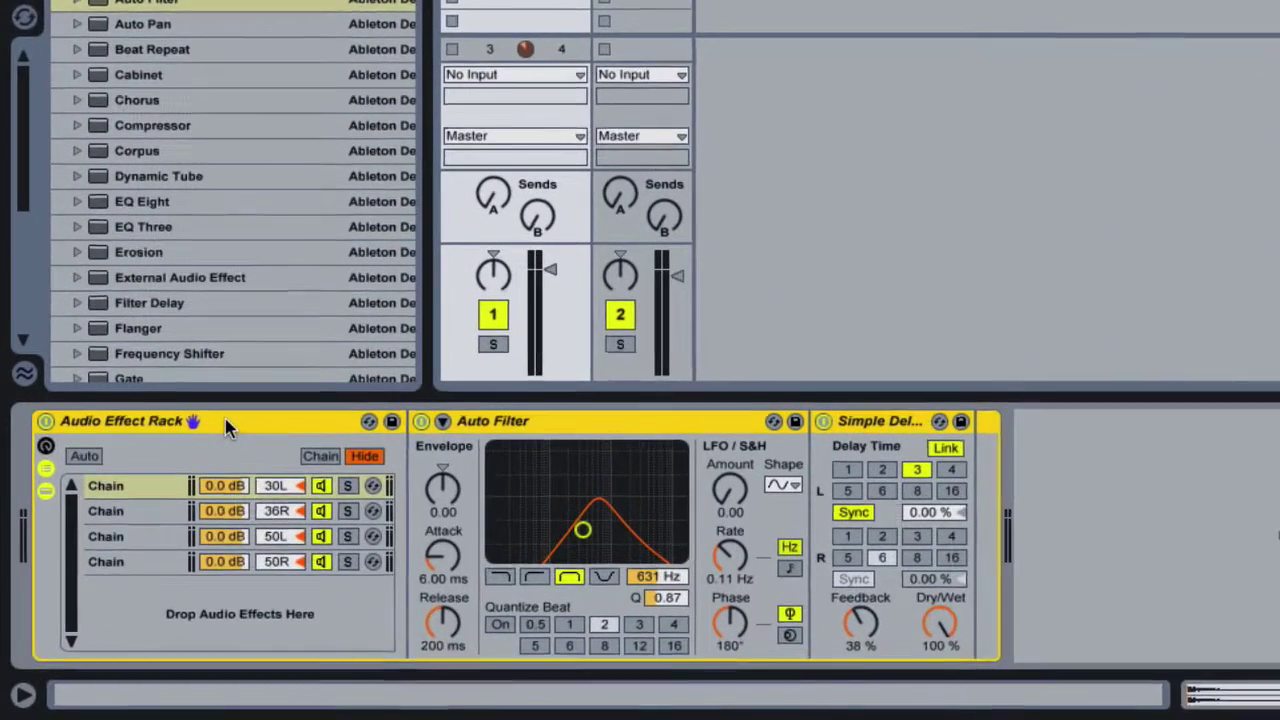
- Group the delay rack inside a new parent Audio Effect Rack and show its chain list
right_click(169, 495)
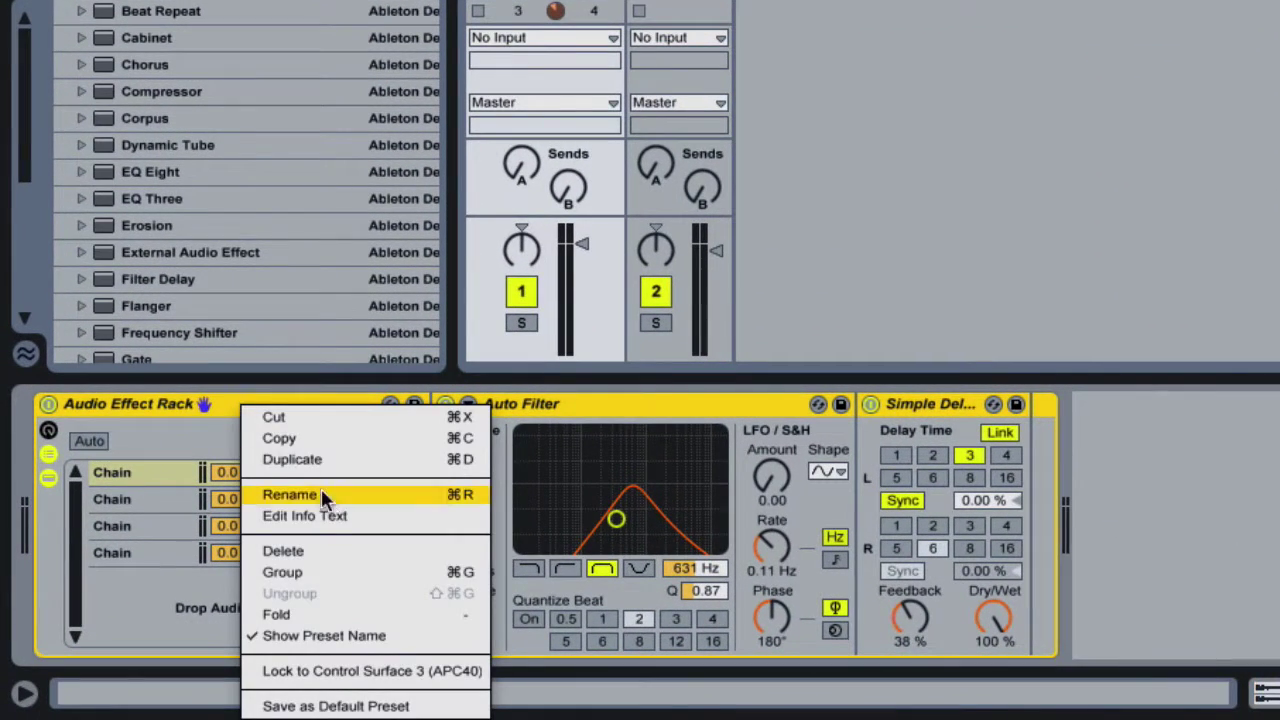
click(341, 576)
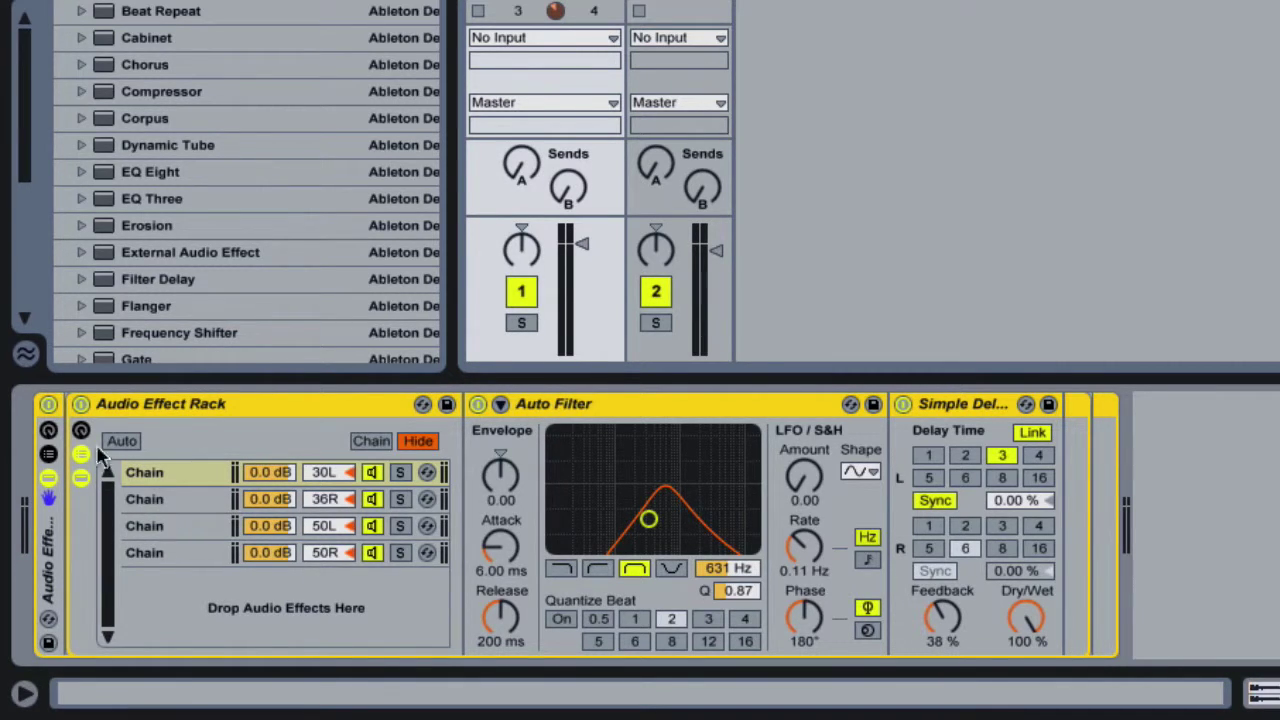
click(50, 453)
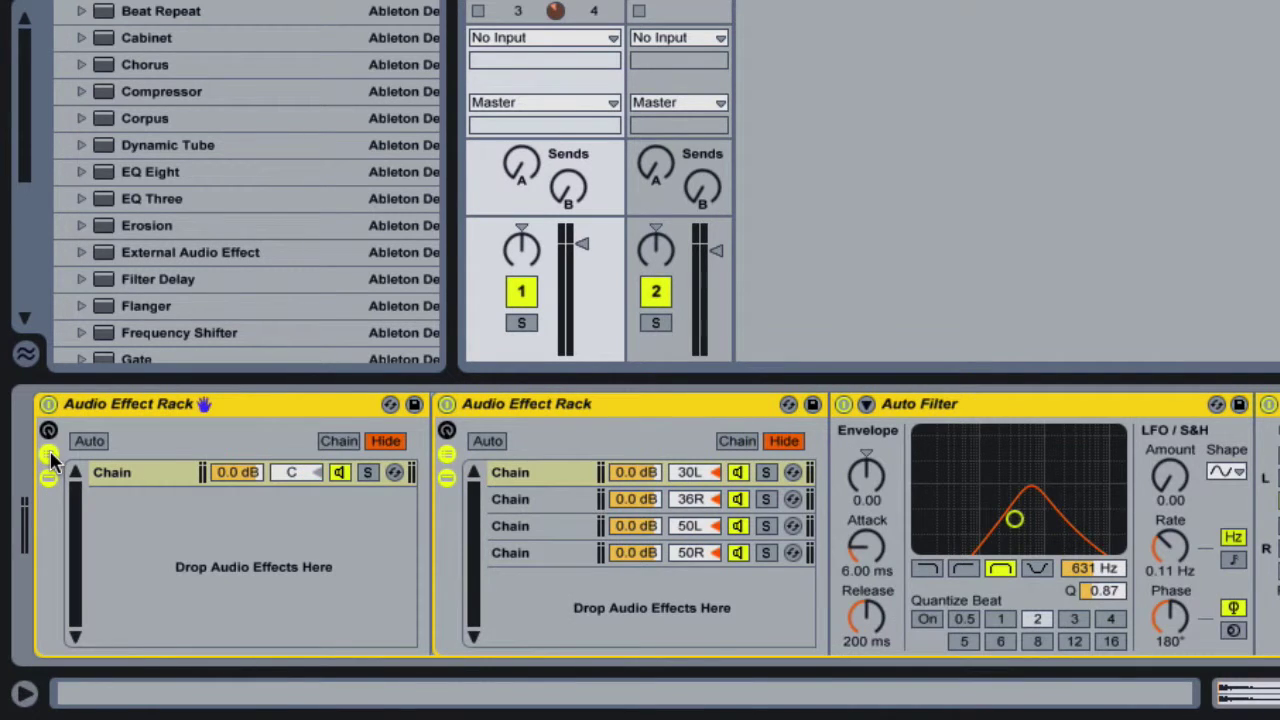
click(163, 475)
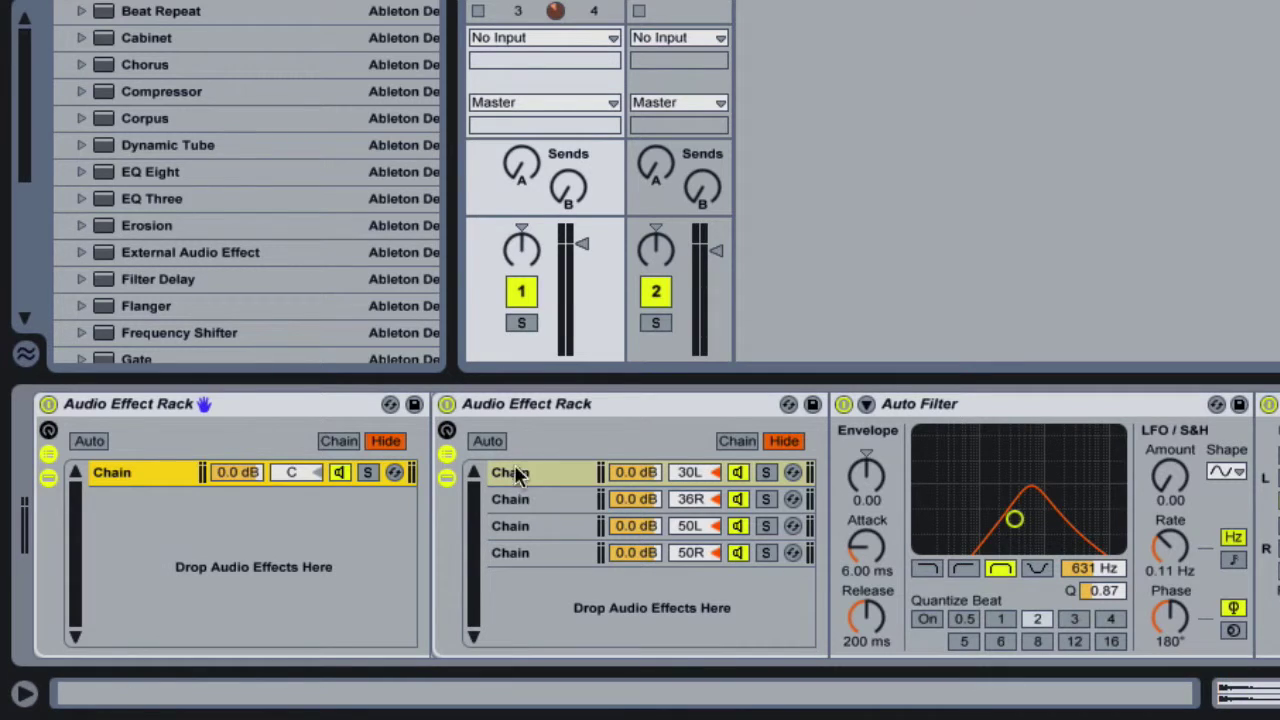
- Rename the inner delay rack to 'Multitap Delay'
click(576, 404)
key(ctrl+r)
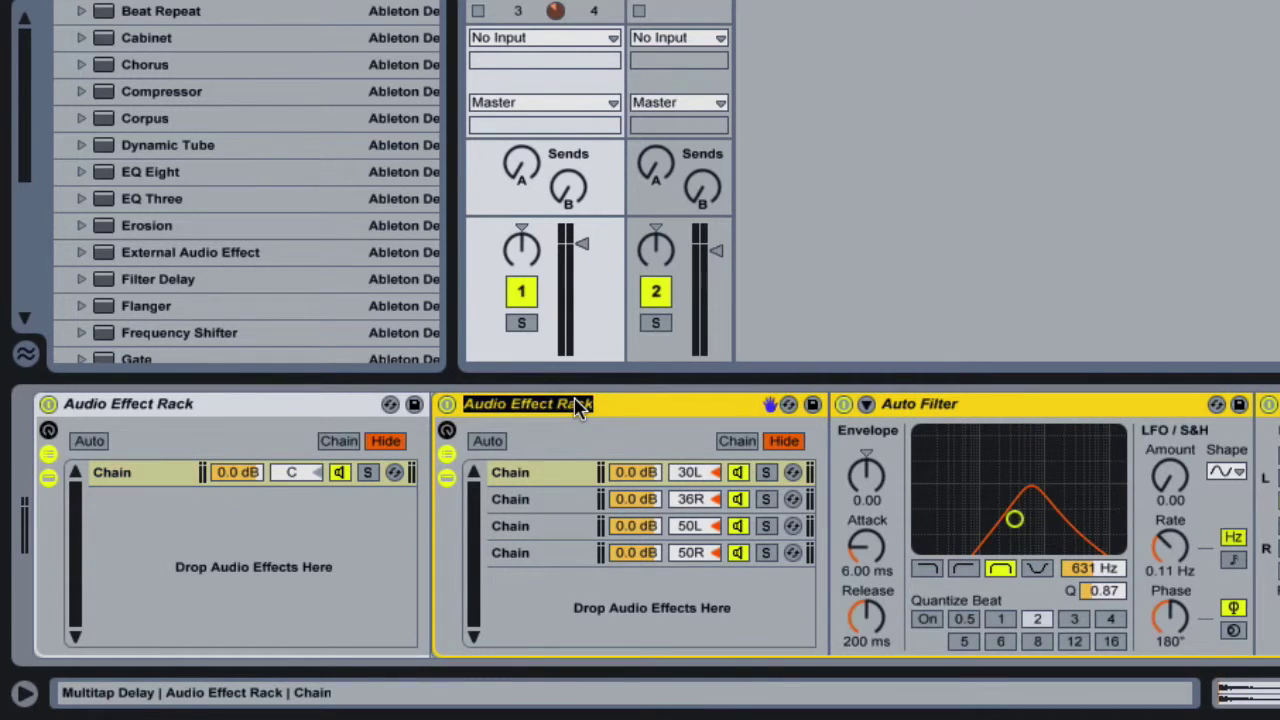
text(Multia)
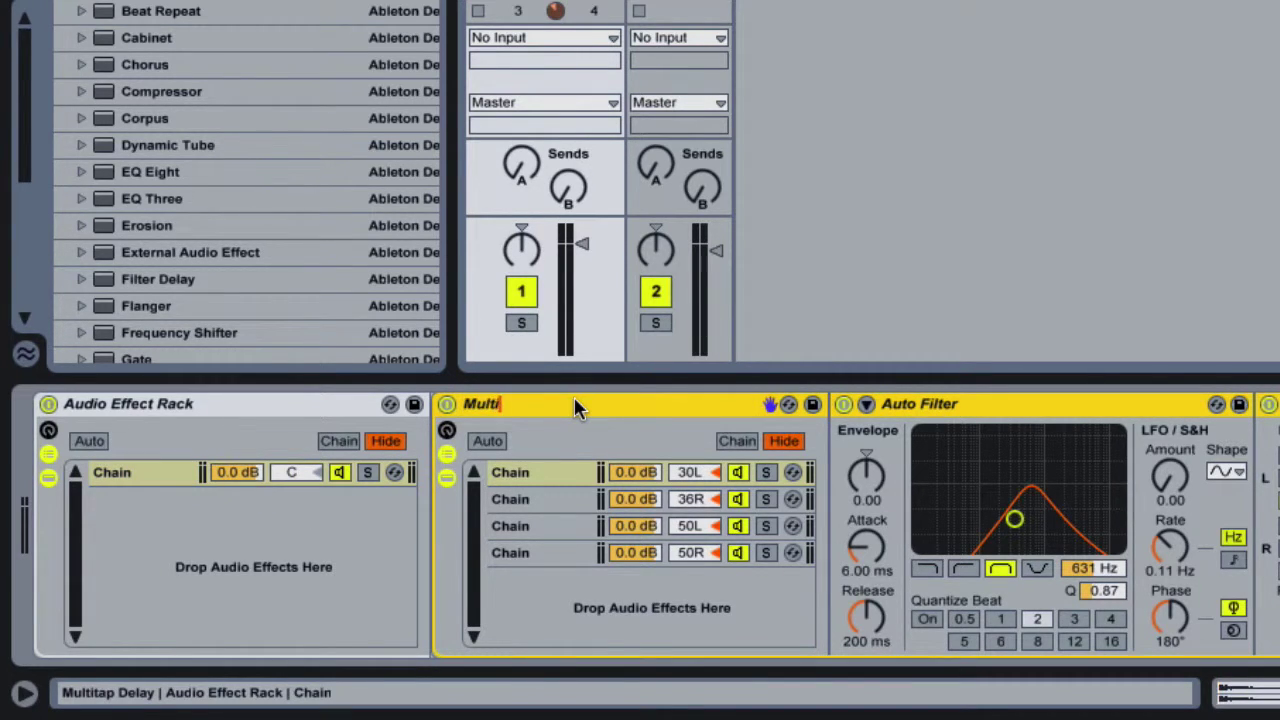
key(BackSpace)
key(BackSpace)
text(itap)
key(BackSpace)
key(BackSpace)
key(BackSpace)
key(BackSpace)
text(itap Delay)
key(Return)
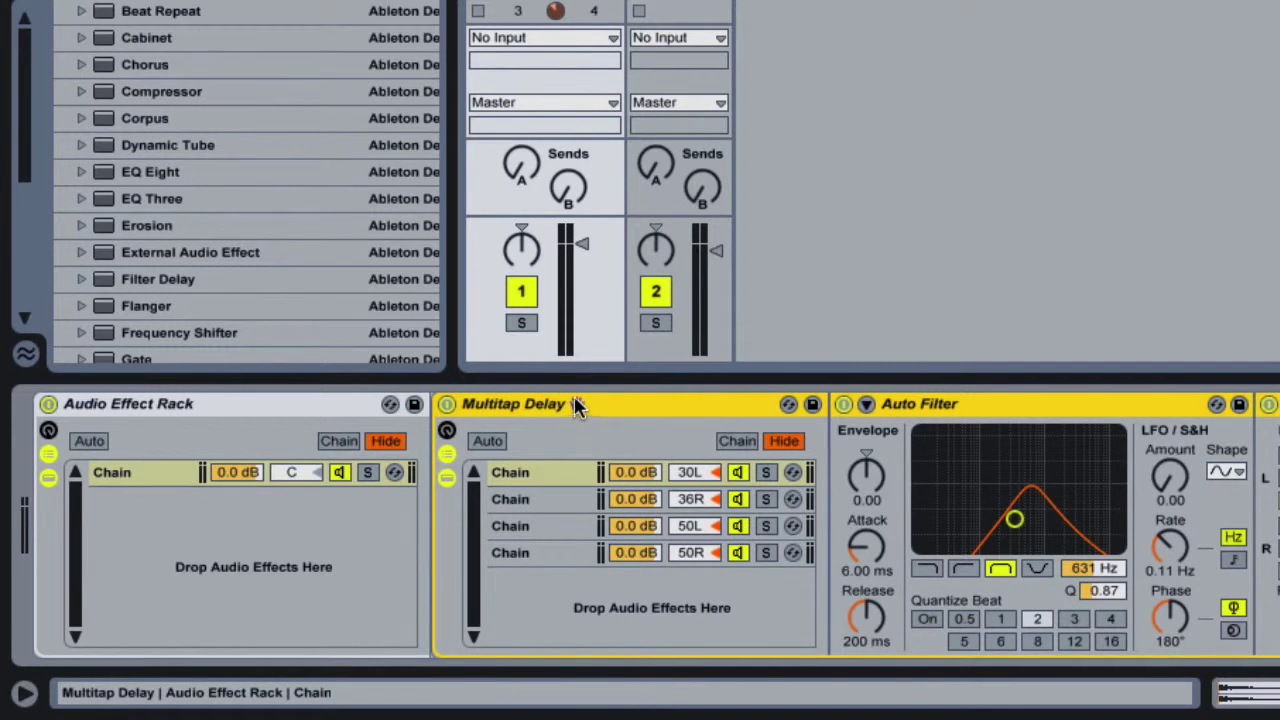
- Rename the parent rack's chain to 'Multitap Delay'
click(118, 478)
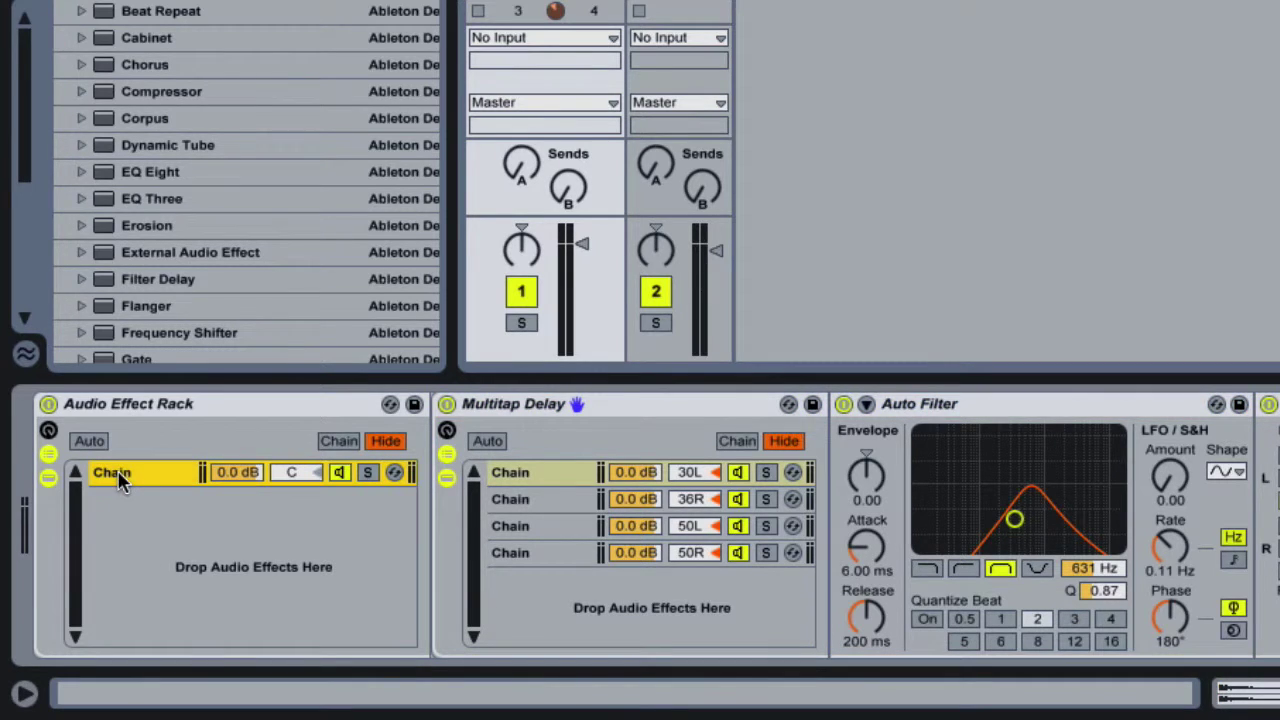
key(ctrl+r)
text(Multitap Delay)
key(Return)
- Create an empty 'Dry' chain in the parent rack, start playback, and compare both chains
right_click(164, 515)
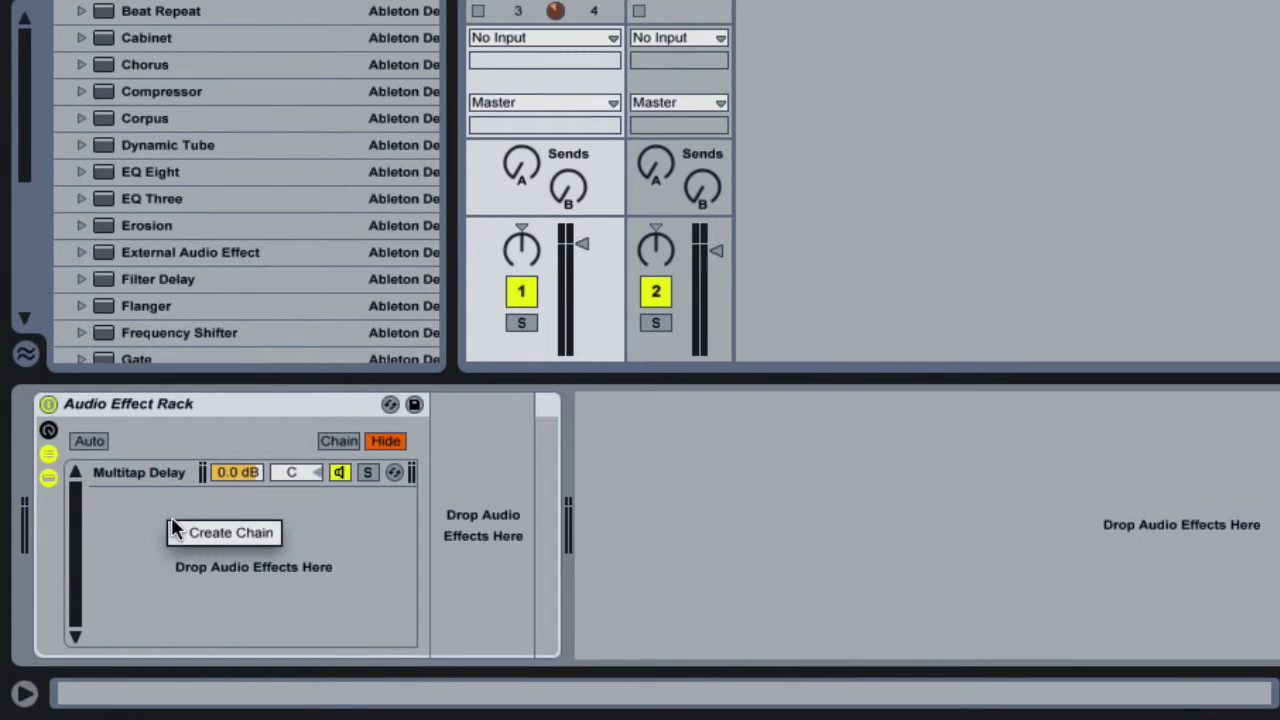
click(202, 535)
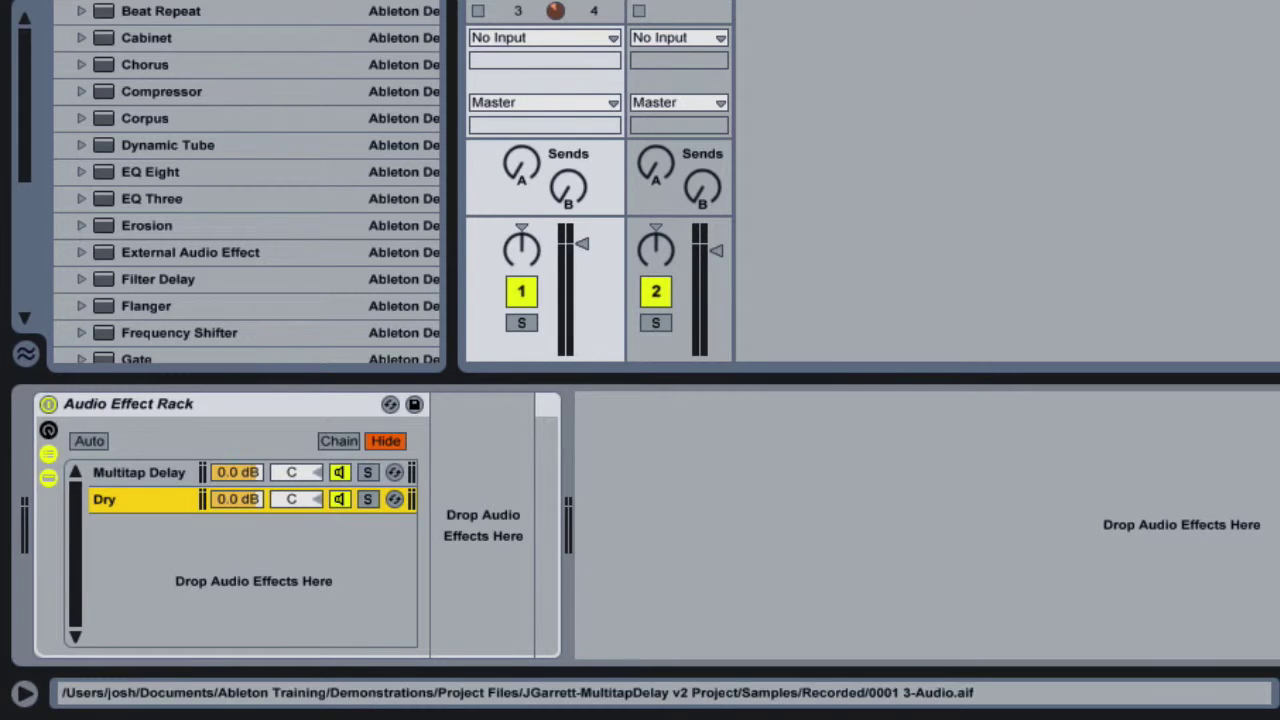
key(space)
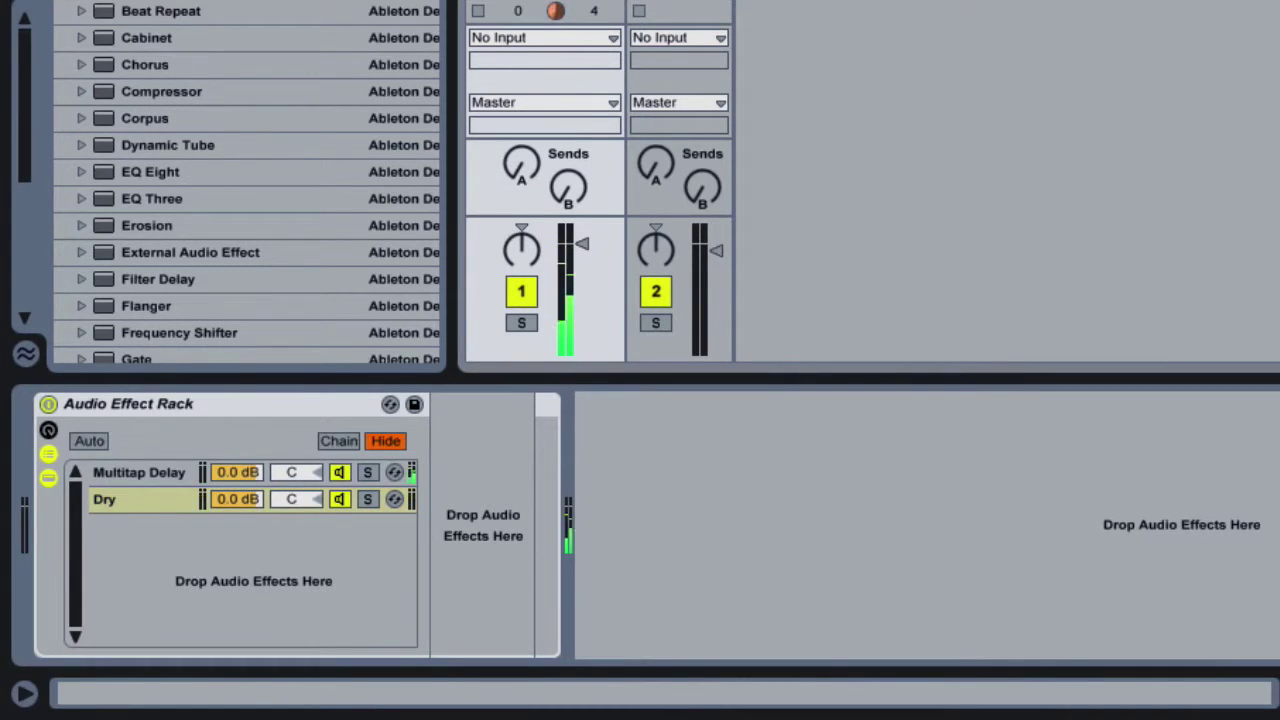
click(113, 497)
click(158, 469)
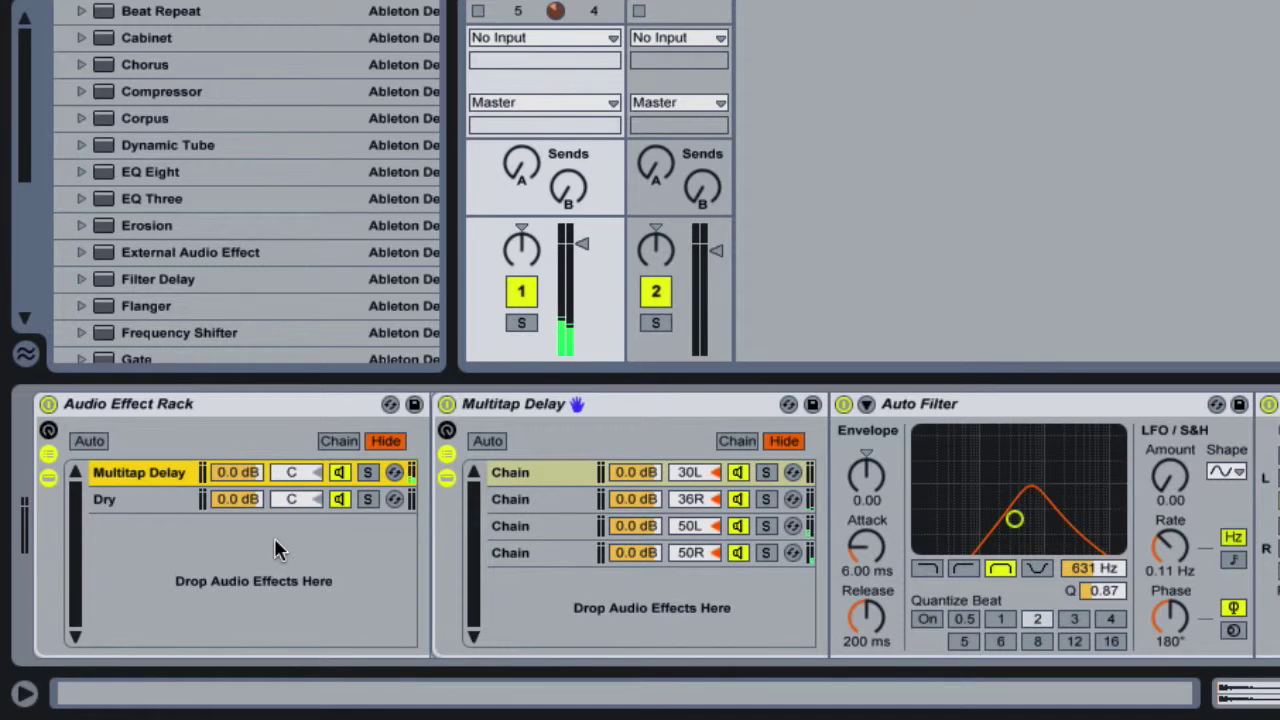
- Drag the chain select zones so Multitap Delay spans about 12–127 and Dry spans 0–119
click(338, 441)
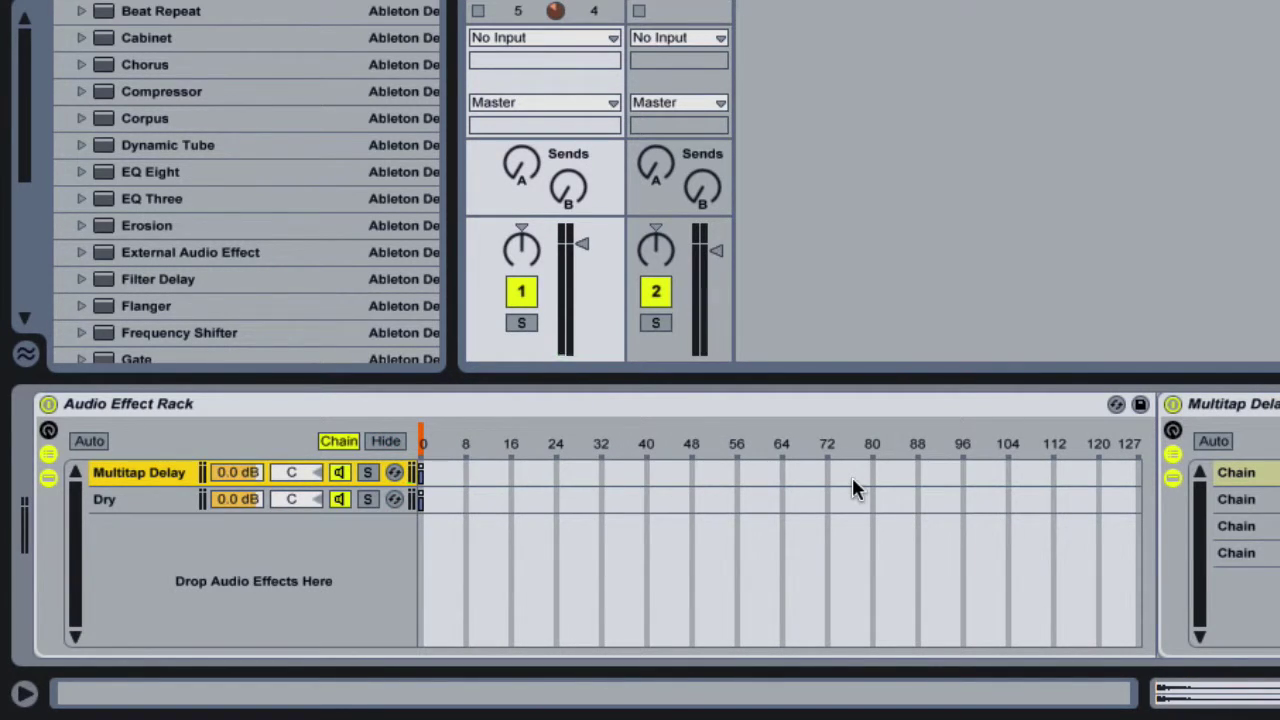
click(422, 476)
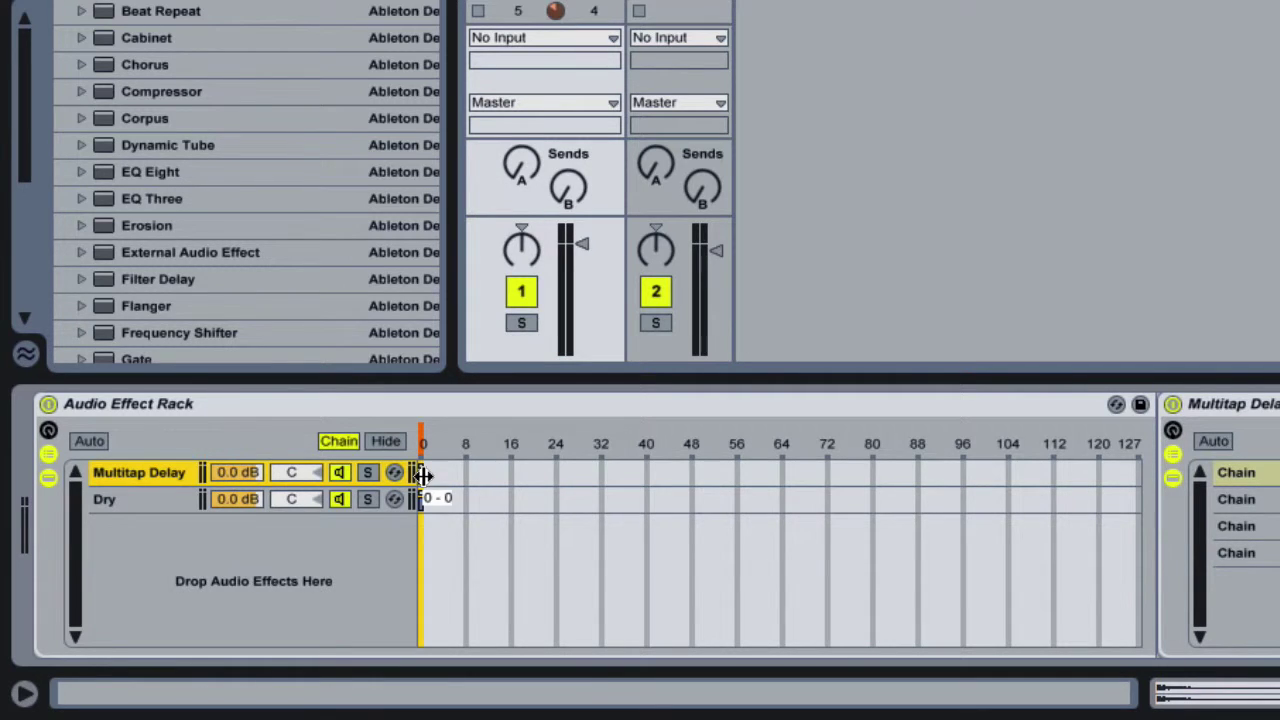
drag(422, 476, 1150, 535)
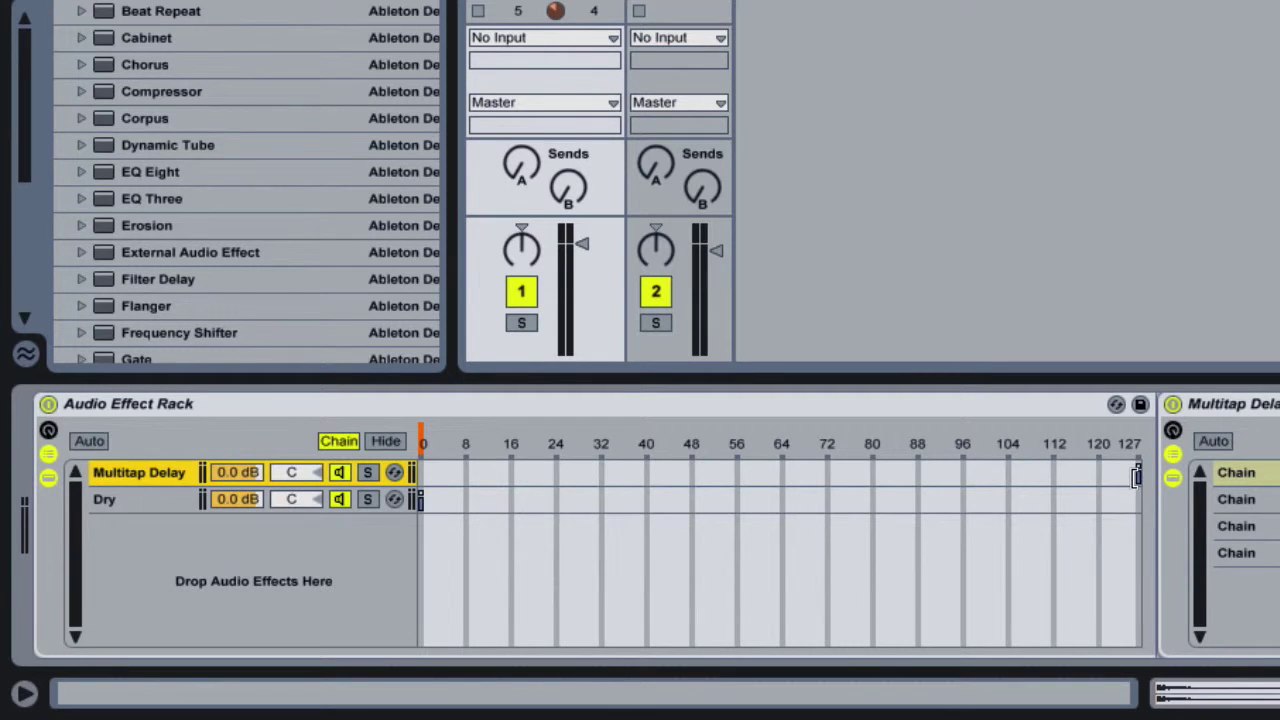
drag(1136, 476, 466, 464)
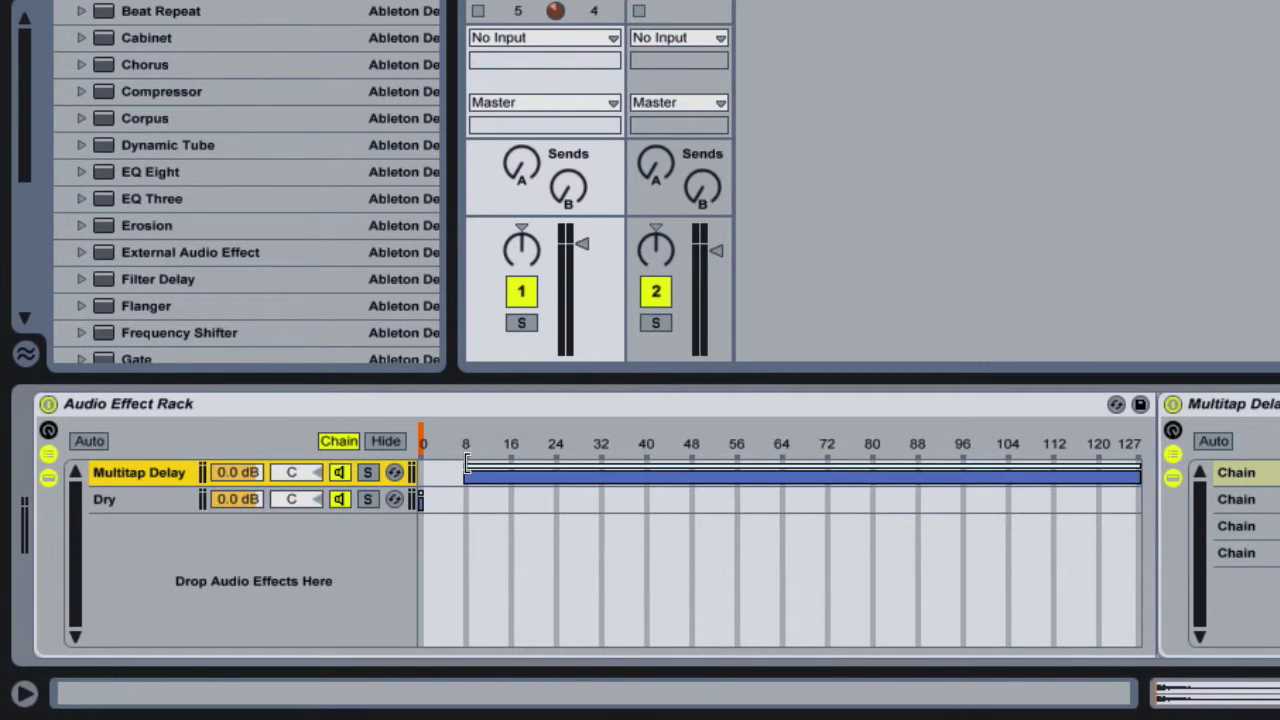
click(421, 500)
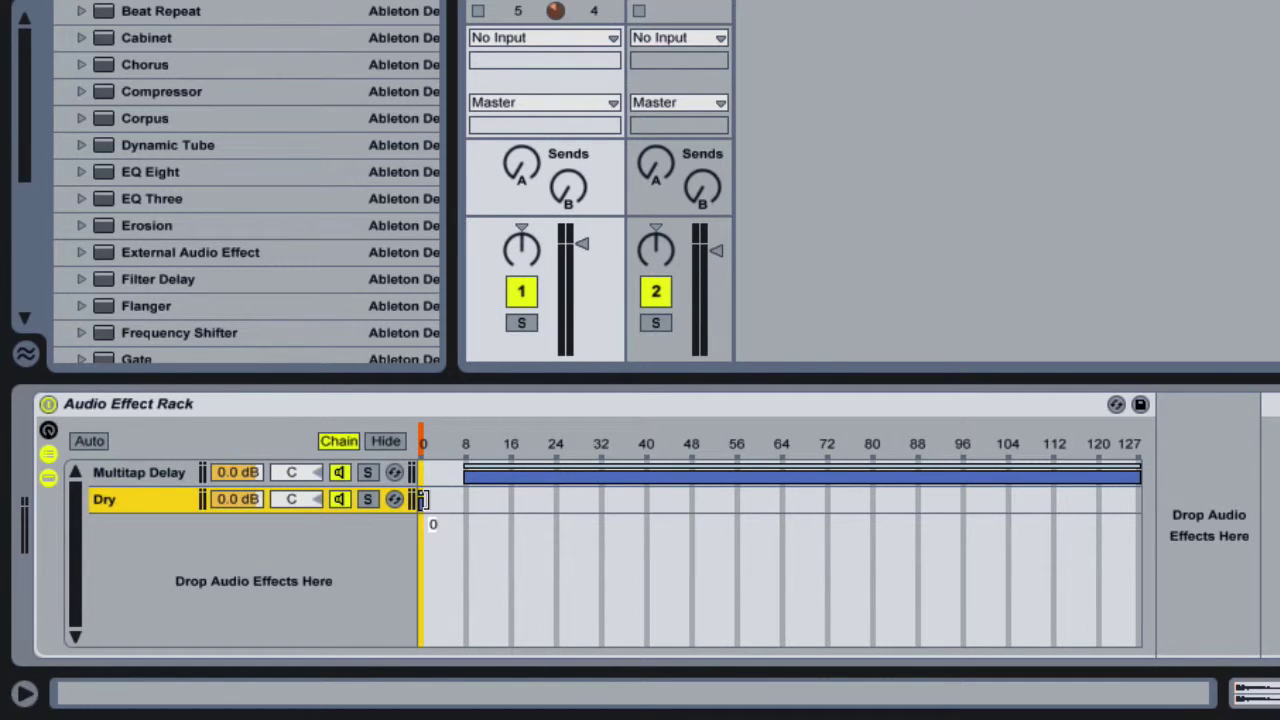
drag(421, 500, 1097, 530)
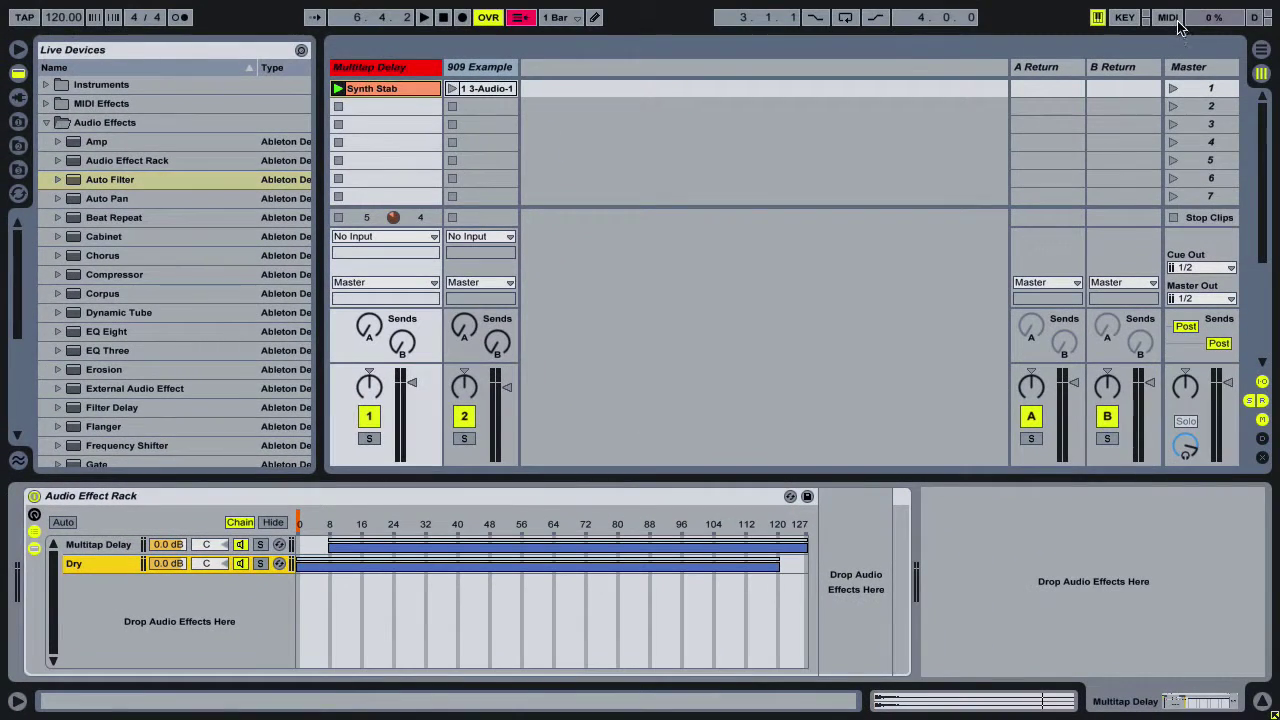
- Map the outer rack's Chain Selector to CC 104 on channel 9, range 0–127
click(1170, 17)
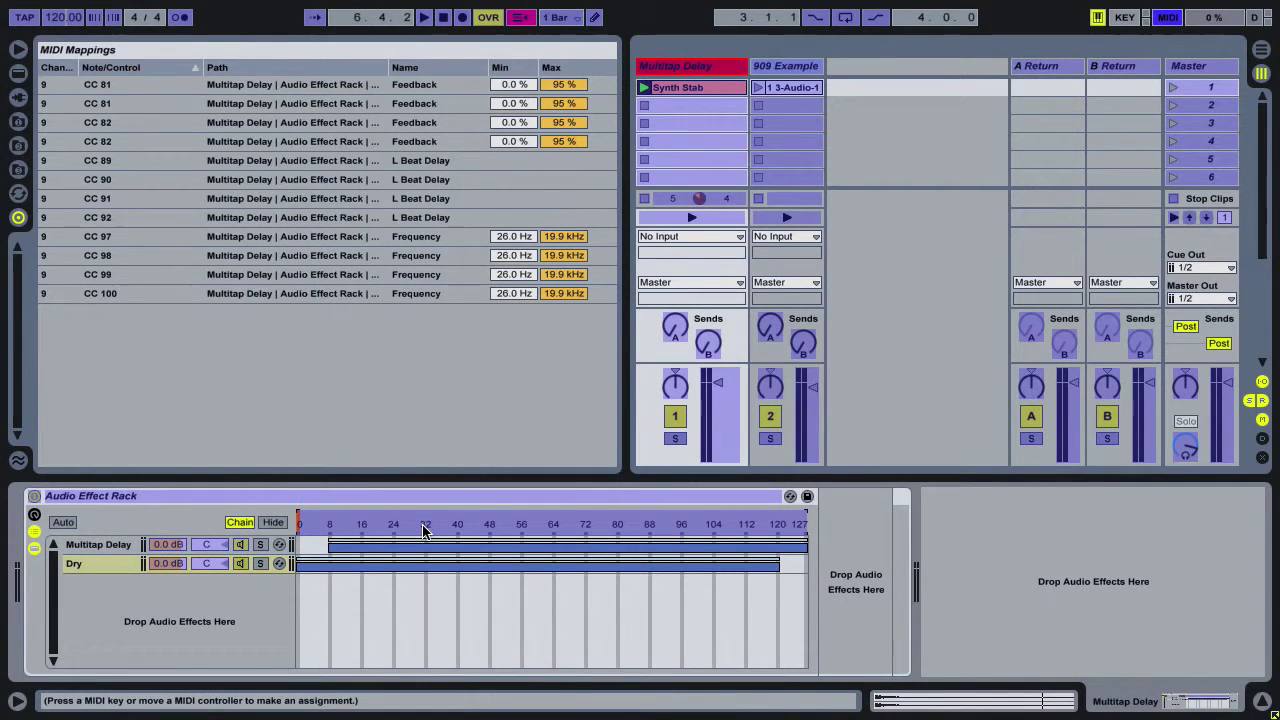
click(489, 530)
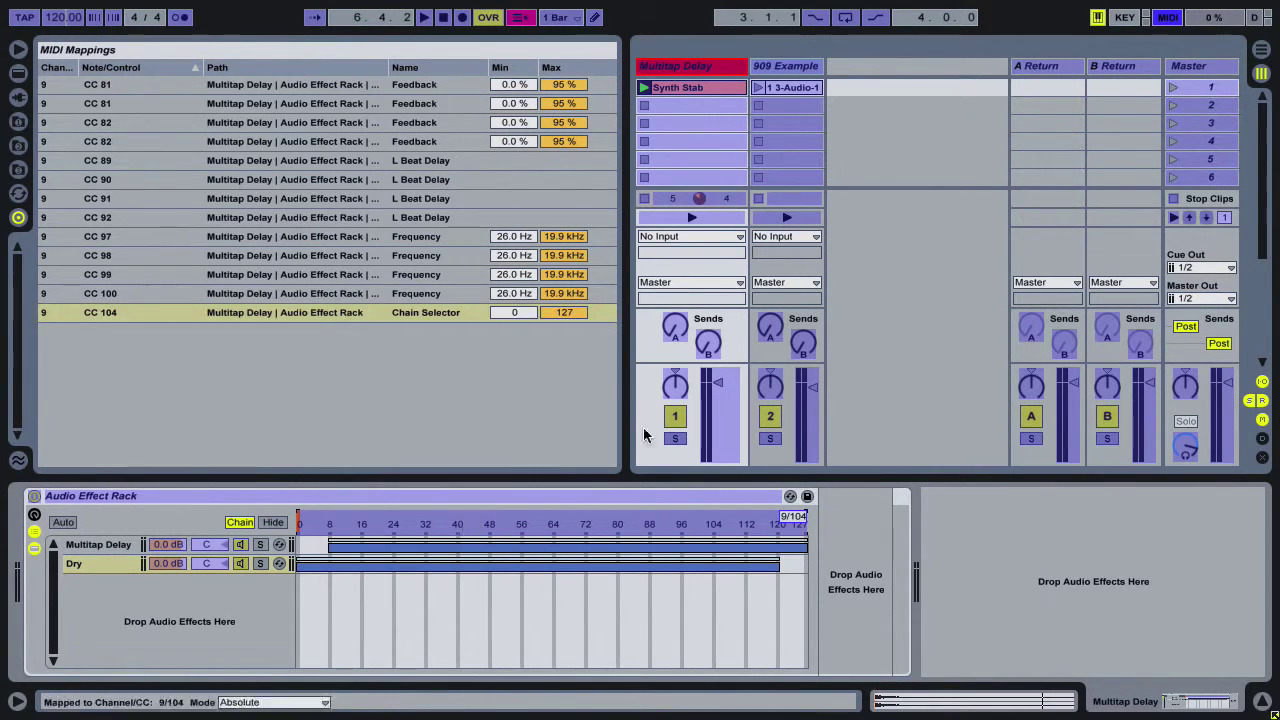
click(1168, 17)
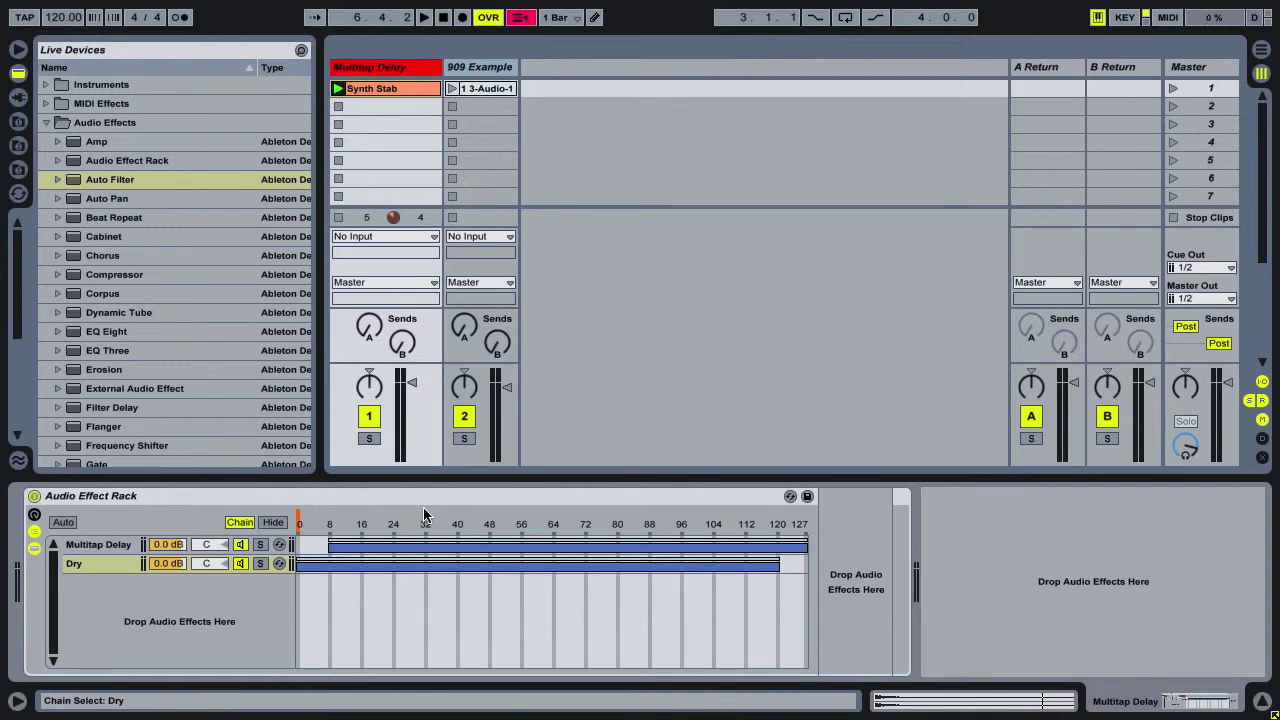
- Start the Synth Stab clip playing
click(337, 91)
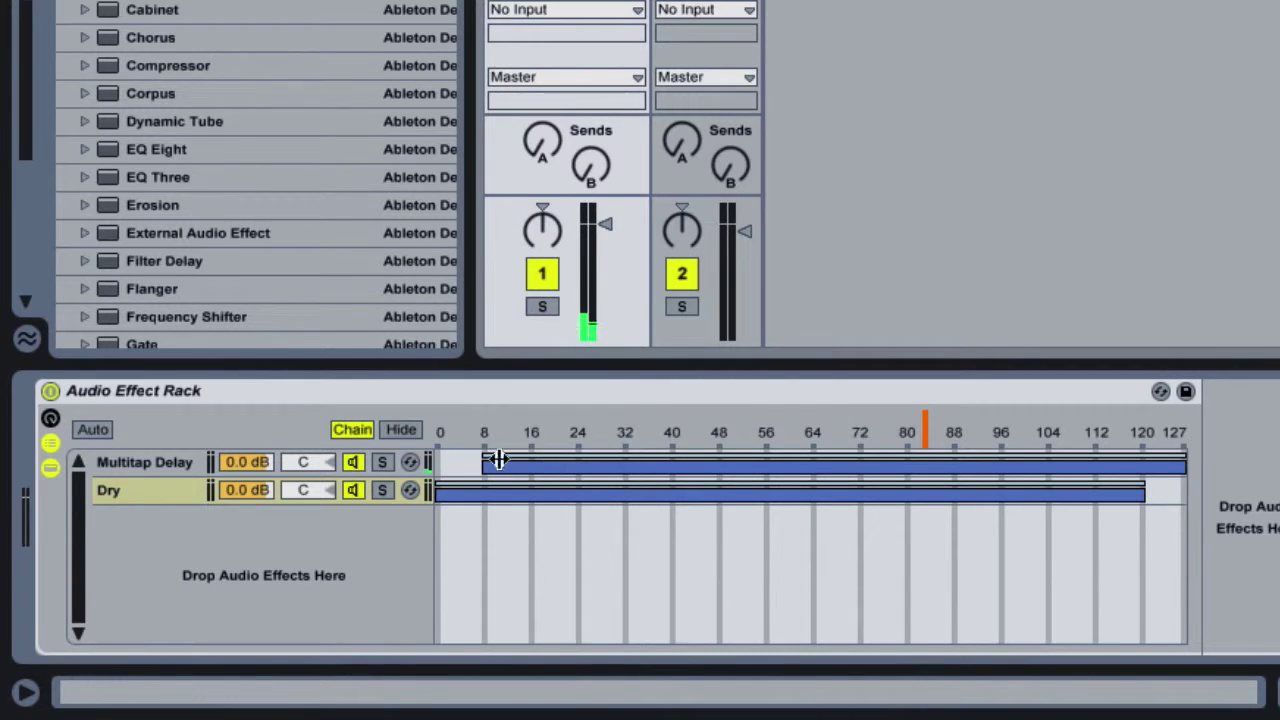
- Give the Multitap Delay zone a long fade-in and the Dry zone a fade-out across mid-range
mouse_move(484, 452)
mouse_down()
mouse_move(777, 453)
mouse_move(529, 453)
mouse_move(705, 453)
mouse_up()
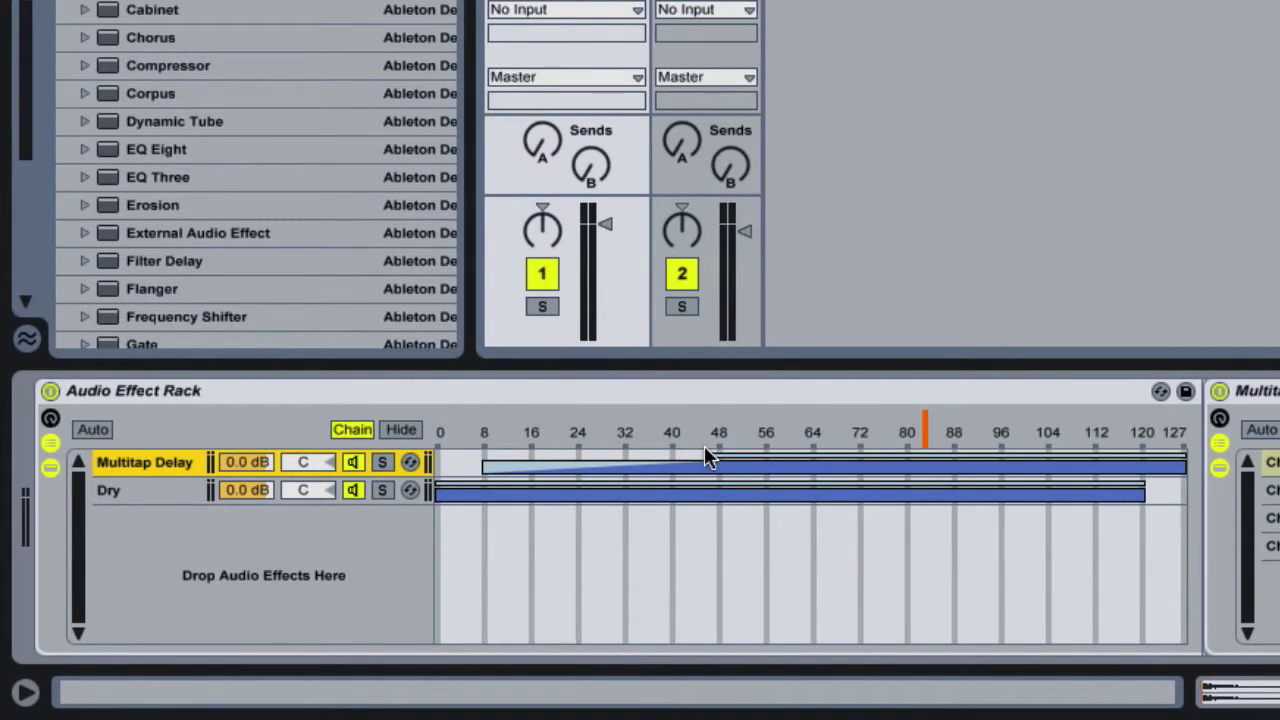
drag(705, 455, 817, 459)
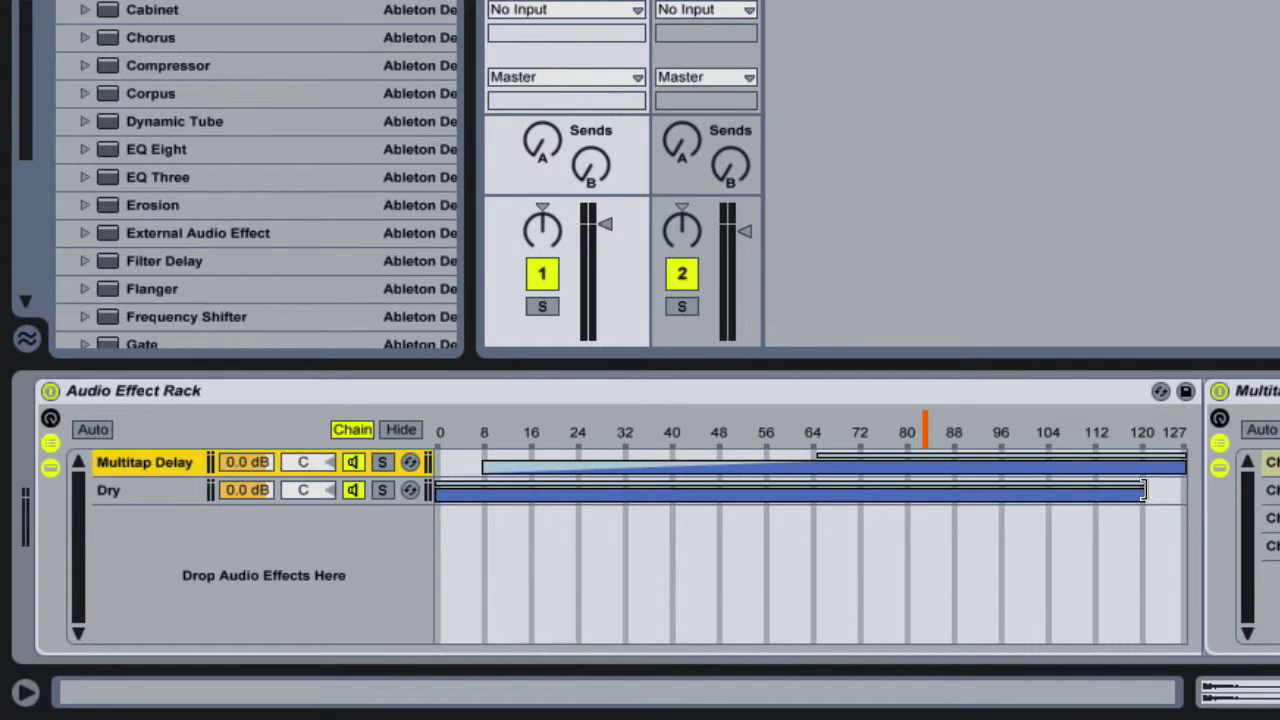
mouse_move(1143, 485)
mouse_down()
mouse_move(791, 478)
mouse_move(808, 467)
mouse_up()
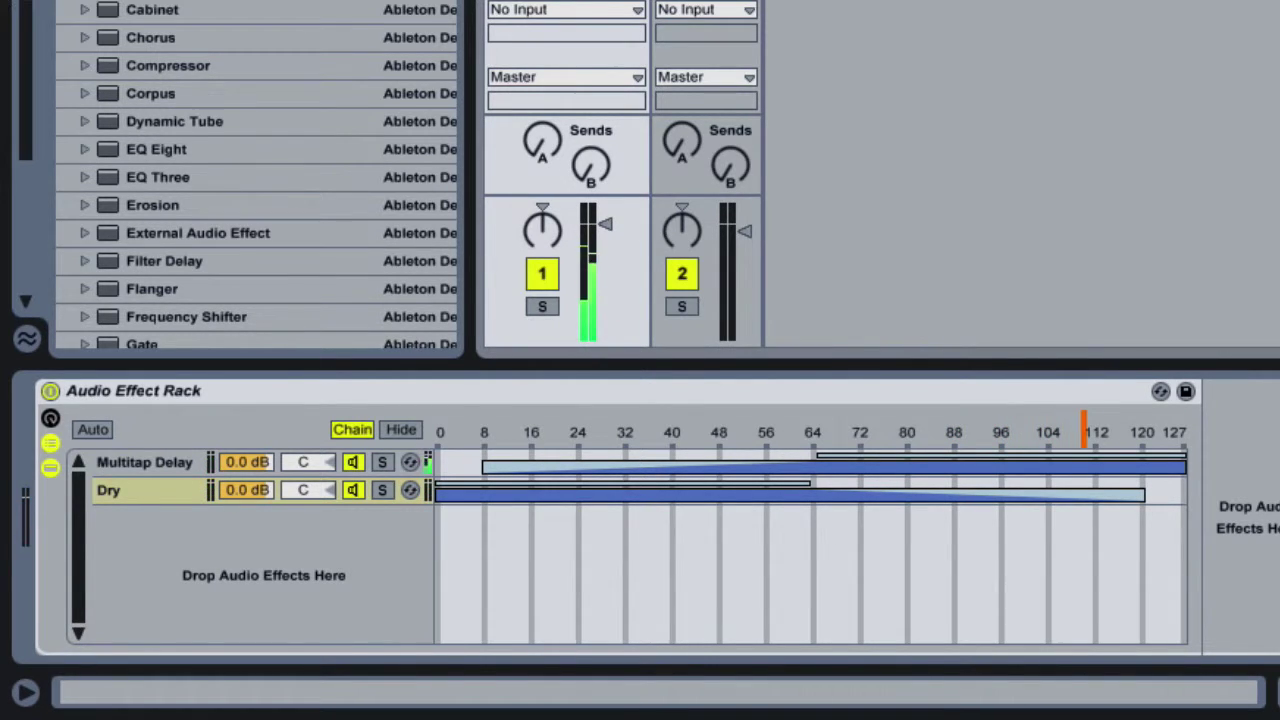
click(134, 464)
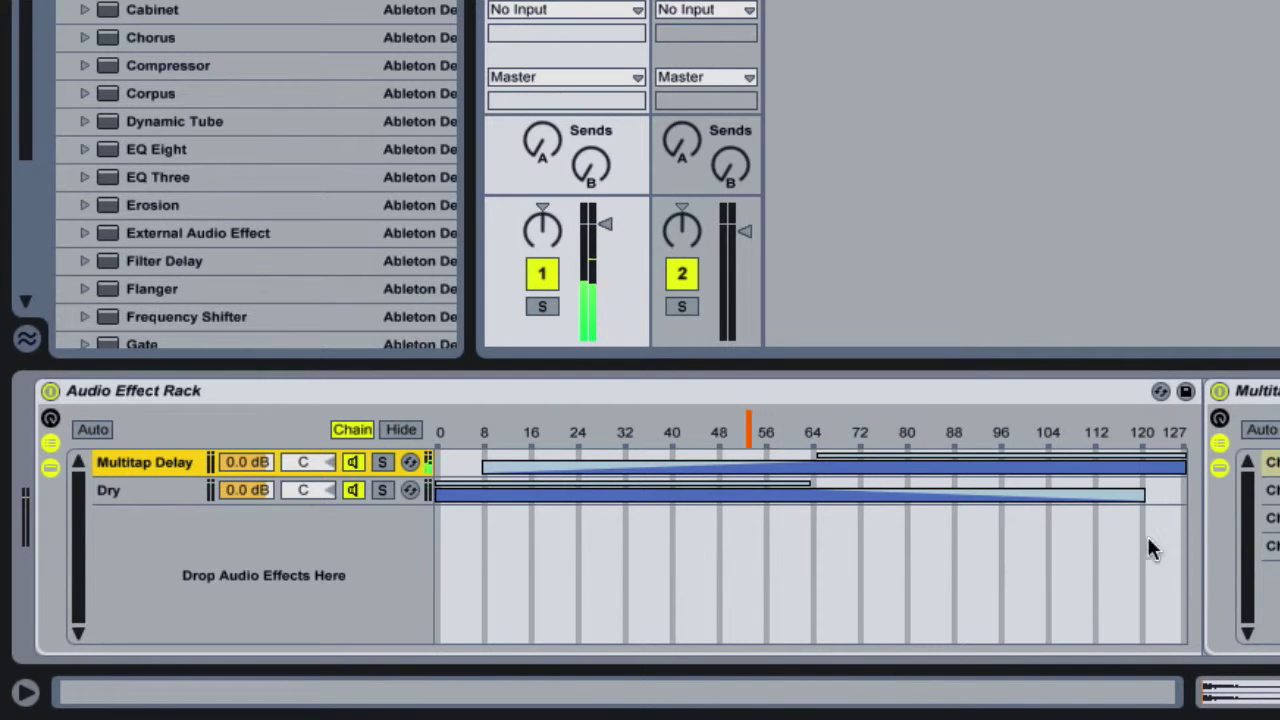
click(105, 494)
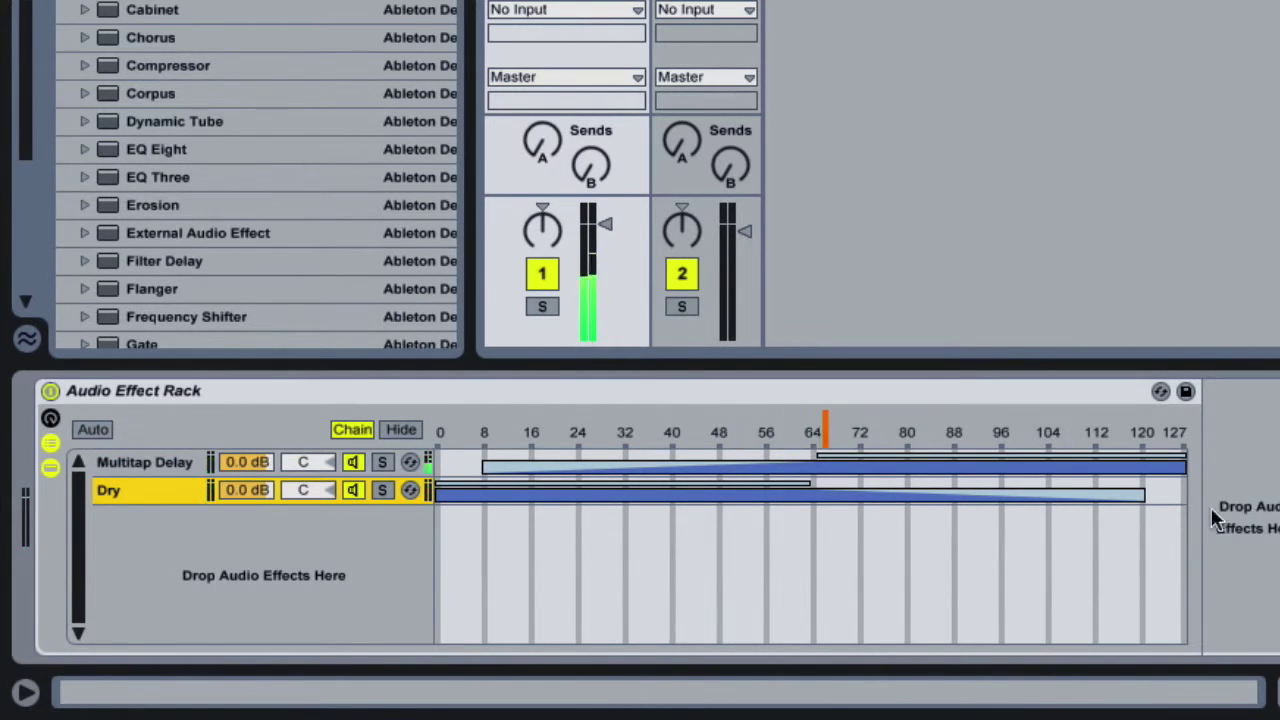
click(158, 463)
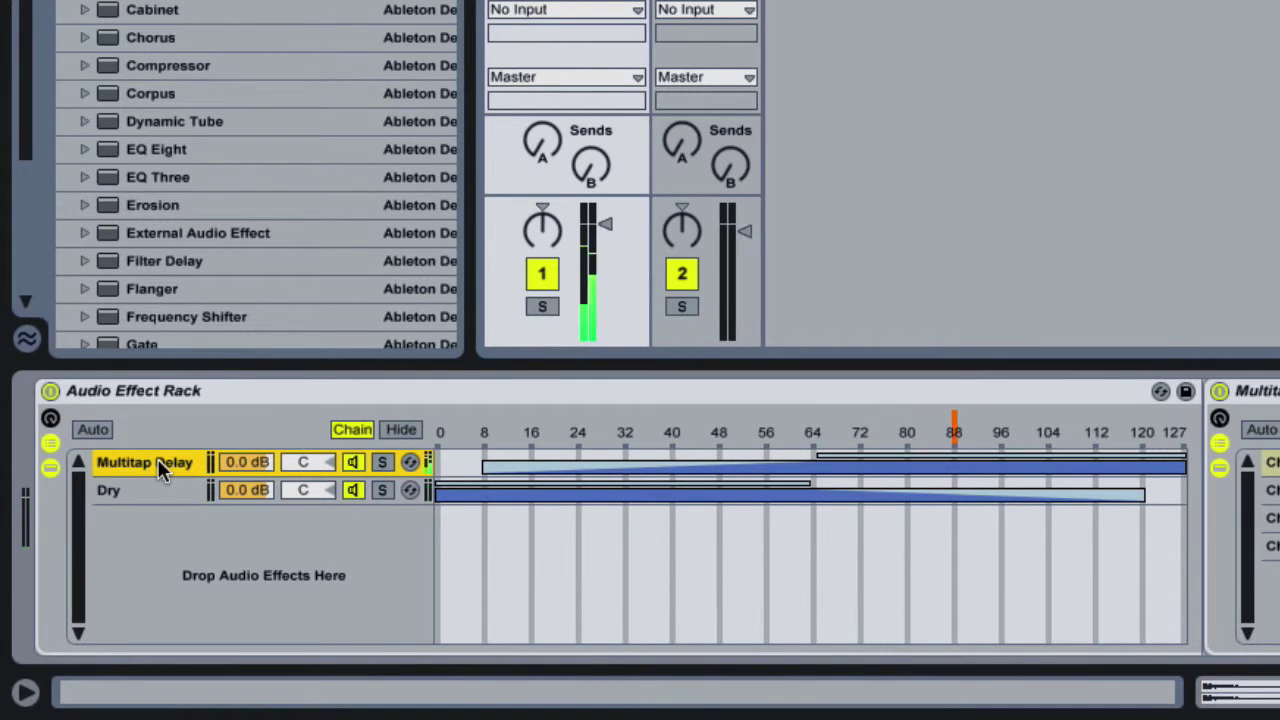